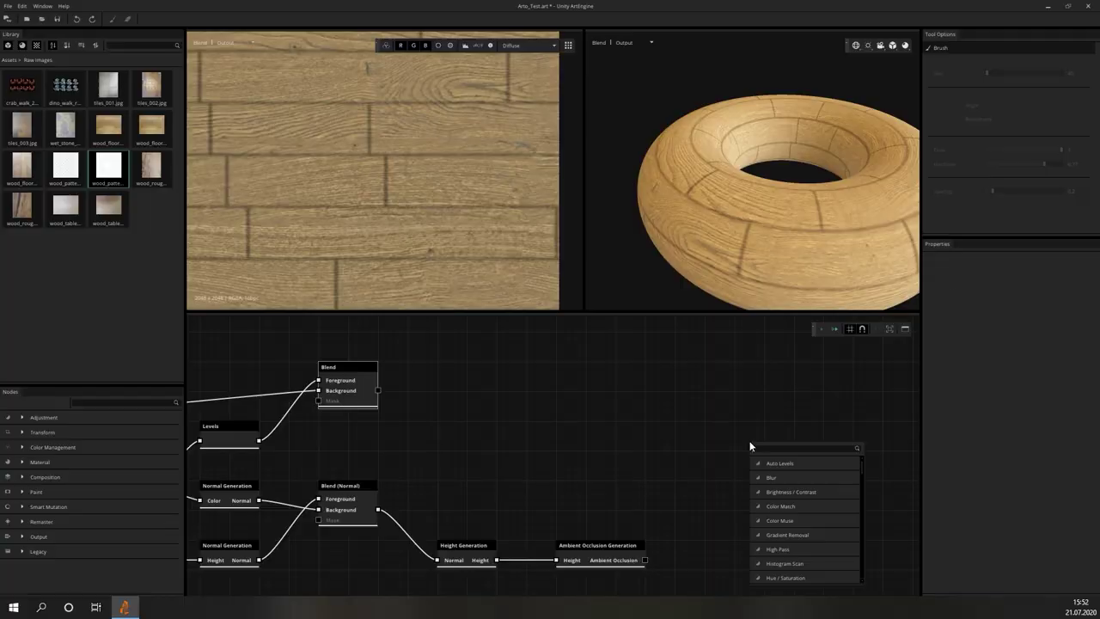
Add a Compose Material node and wire AO, Height, Normal and Albedo into it
{"action": "type", "text": "compose"}
{"action": "key", "text": "Return"}
{"action": "left_click_drag", "start_coordinate": [645, 559], "coordinate": [674, 434]}
{"action": "left_click_drag", "start_coordinate": [497, 559], "coordinate": [675, 403]}
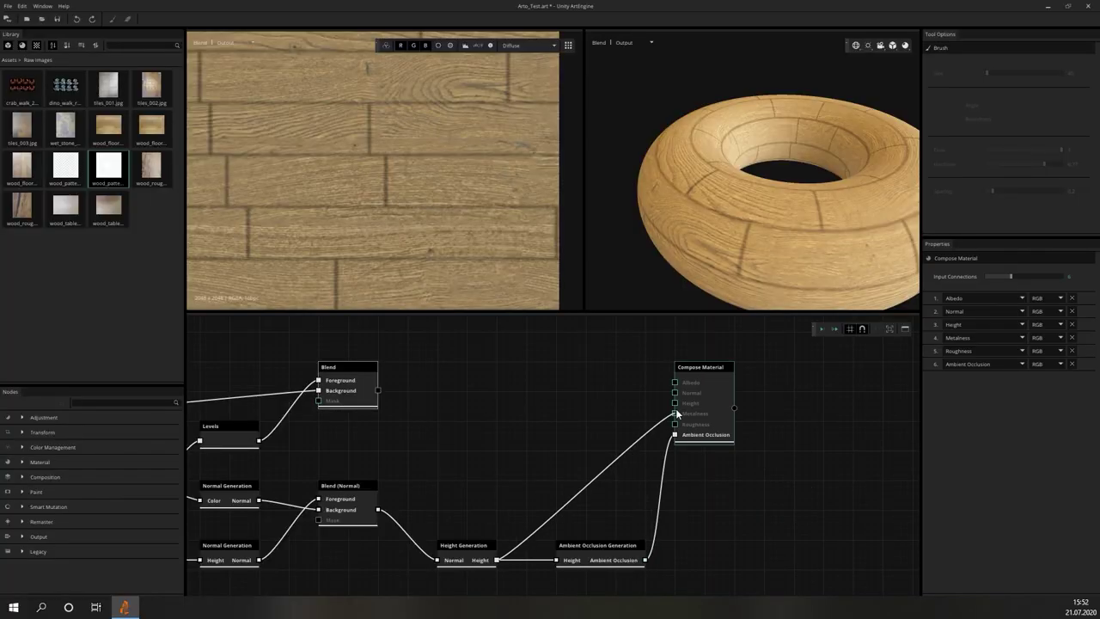
{"action": "left_click_drag", "start_coordinate": [378, 510], "coordinate": [675, 393]}
{"action": "left_click_drag", "start_coordinate": [378, 391], "coordinate": [675, 382]}
Frame the graph and compare the source wood floor image with the Compose Material result
{"action": "key", "text": "f"}
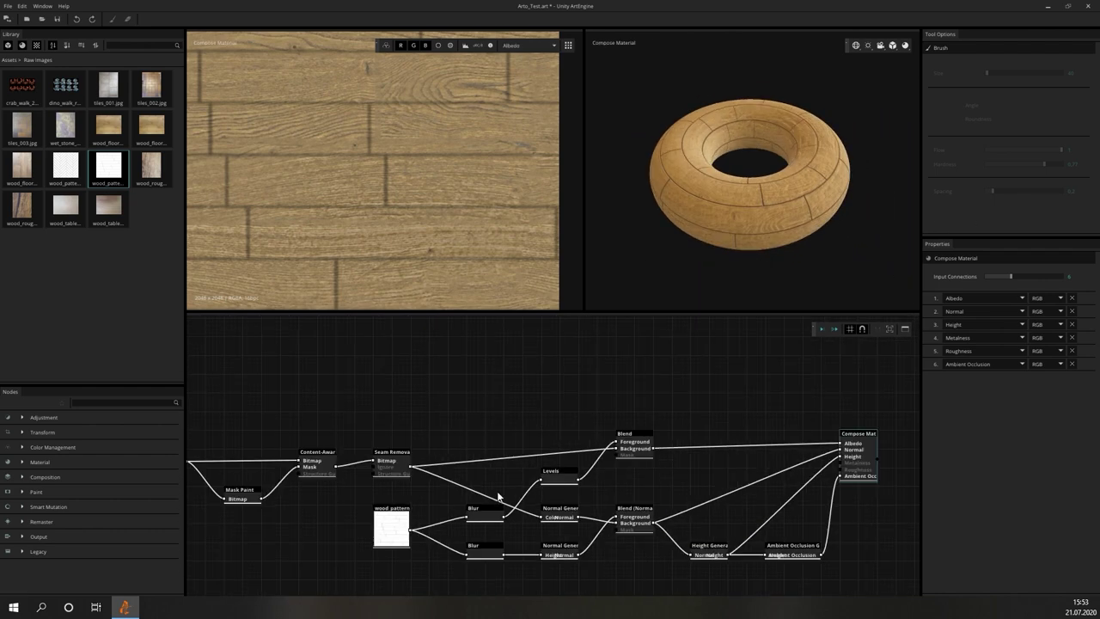
{"action": "key", "text": "f"}
{"action": "left_click", "coordinate": [246, 454]}
{"action": "left_click", "coordinate": [802, 440]}
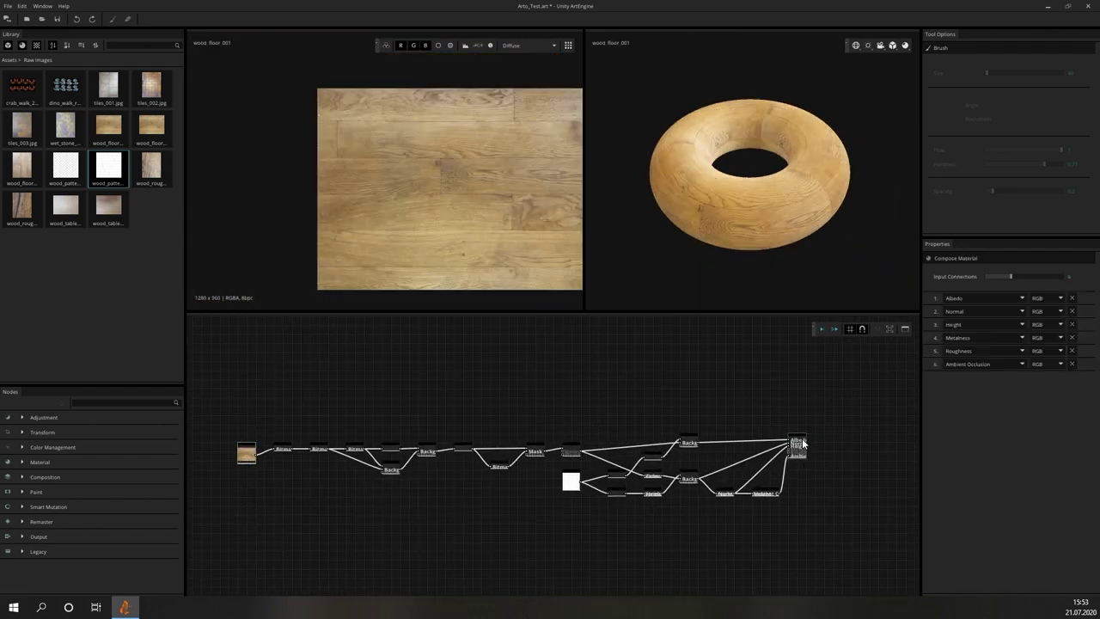
{"action": "scroll", "coordinate": [754, 199], "scroll_direction": "up", "scroll_amount": 5}
{"action": "left_click", "coordinate": [905, 45]}
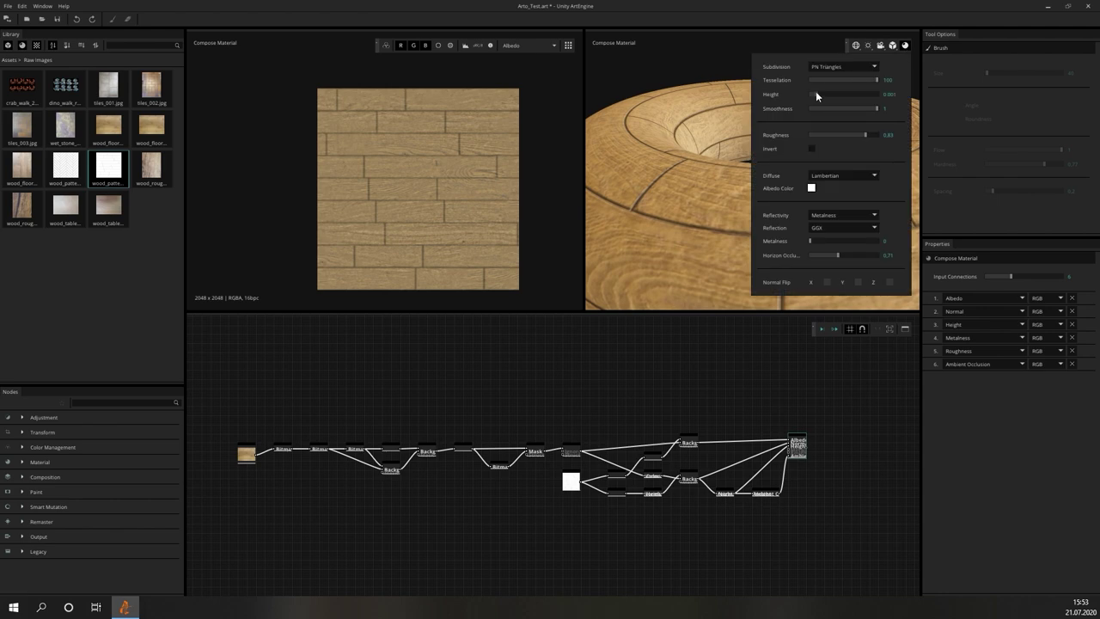
{"action": "scroll", "coordinate": [659, 73], "scroll_direction": "down", "scroll_amount": 5}
{"action": "scroll", "coordinate": [653, 426], "scroll_direction": "up", "scroll_amount": 5}
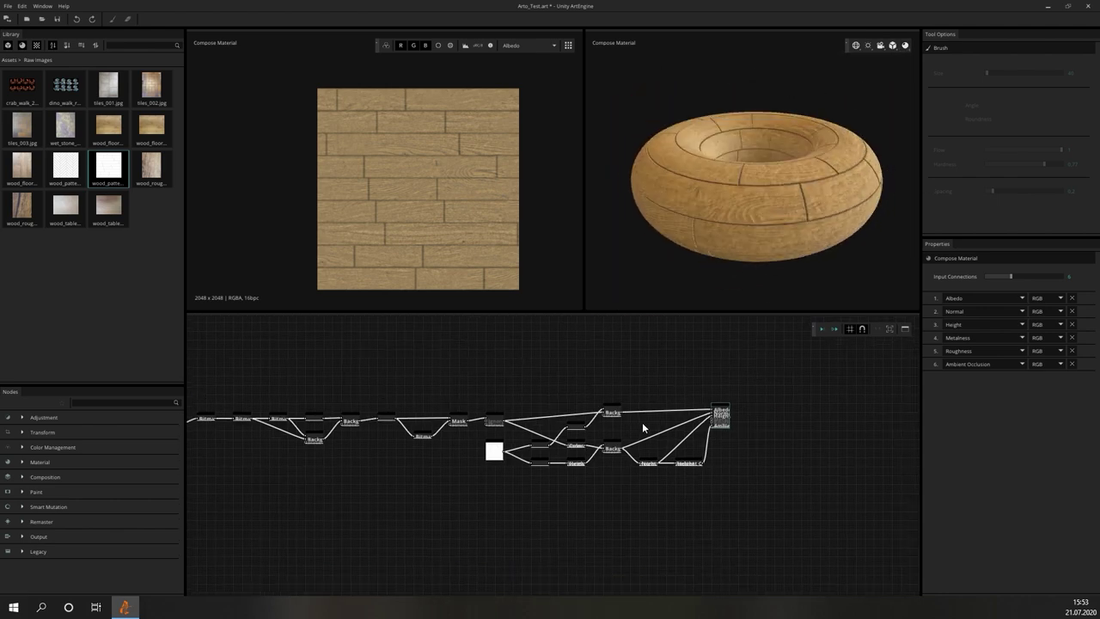
{"action": "scroll", "coordinate": [678, 430], "scroll_direction": "left", "scroll_amount": 5}
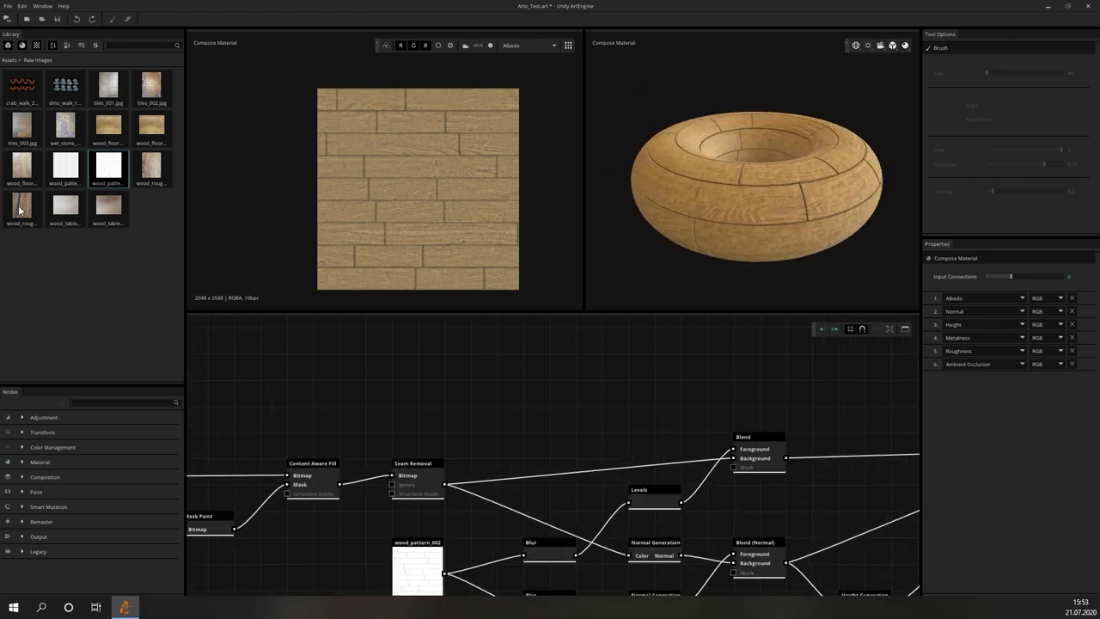
Add the wood_rough_002 bark image to the graph and attach a Levels node to it
{"action": "left_click_drag", "start_coordinate": [19, 210], "coordinate": [417, 399]}
{"action": "left_click_drag", "start_coordinate": [445, 415], "coordinate": [513, 385]}
{"action": "left_click", "coordinate": [527, 406]}
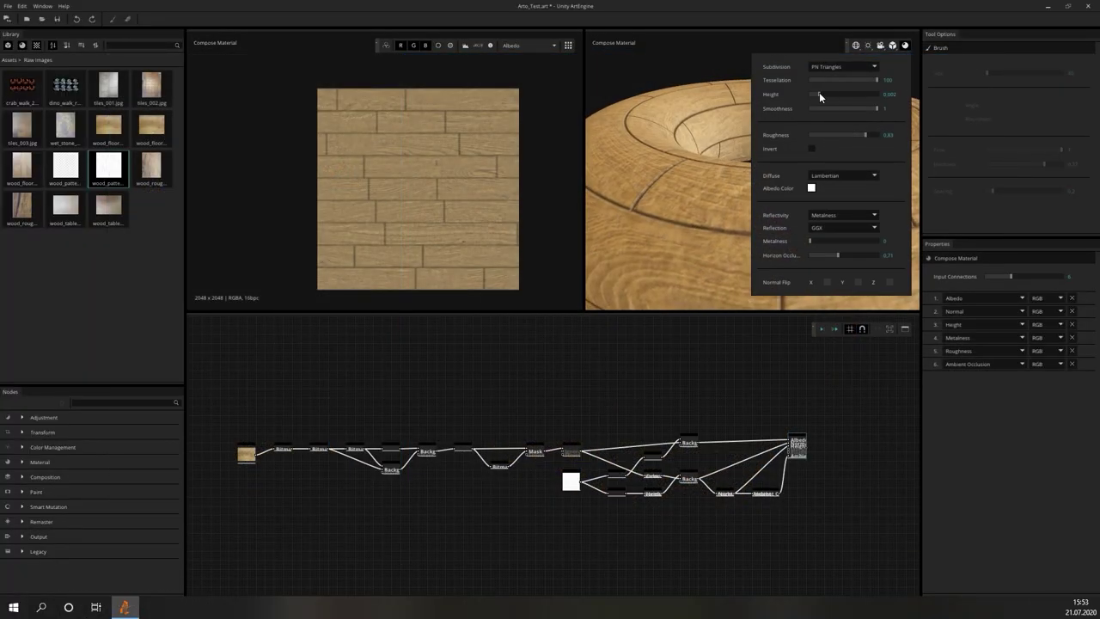
Add the wood_rough_002 bark image with a Levels node fed by it
{"action": "scroll", "coordinate": [730, 141], "scroll_direction": "down", "scroll_amount": 5}
{"action": "scroll", "coordinate": [644, 424], "scroll_direction": "up", "scroll_amount": 6}
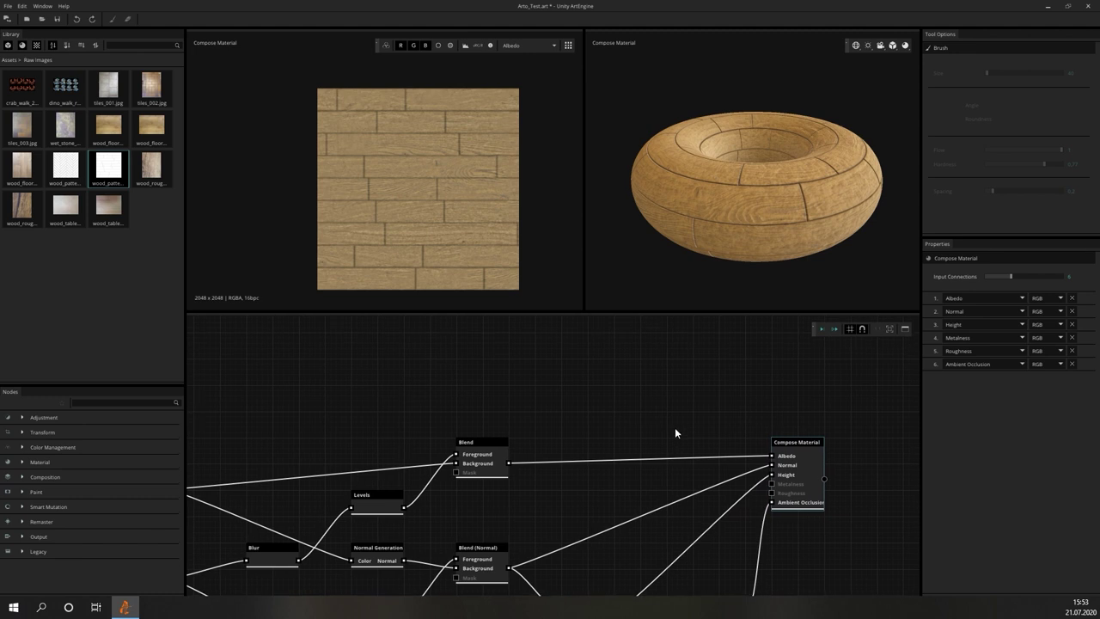
{"action": "scroll", "coordinate": [657, 423], "scroll_direction": "down", "scroll_amount": 4}
{"action": "left_click_drag", "start_coordinate": [22, 206], "coordinate": [497, 398]}
{"action": "right_click", "coordinate": [512, 391]}
{"action": "left_click", "coordinate": [522, 404]}
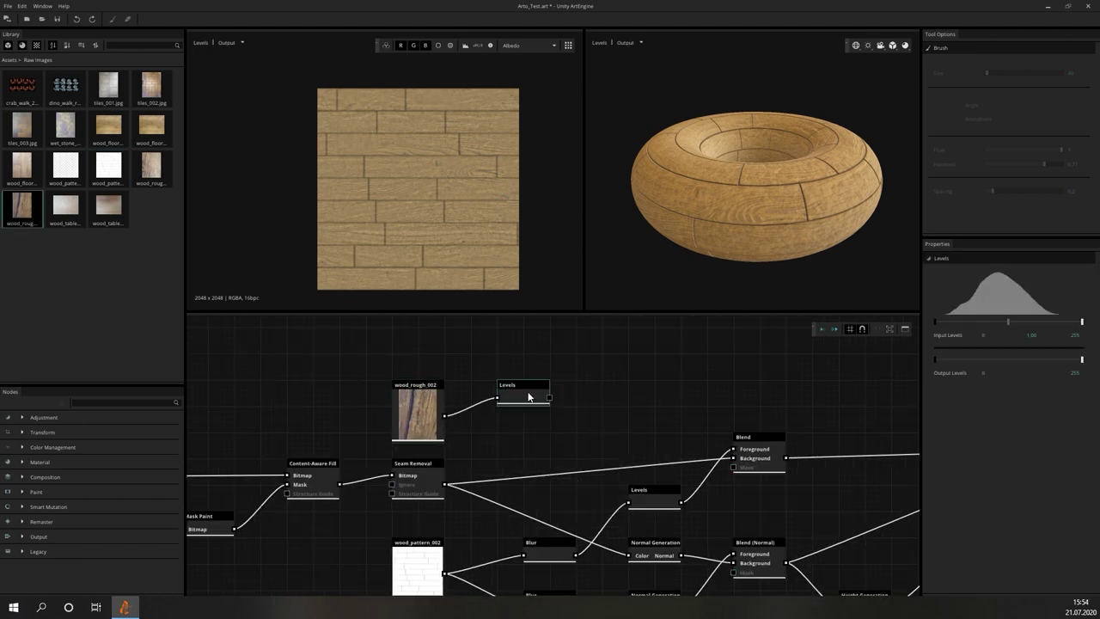
Add Color Match with Levels as Target, seamless planks as Bitmap, output into Blend Background
{"action": "right_click", "coordinate": [639, 393]}
{"action": "type", "text": "color"}
{"action": "key", "text": "Return"}
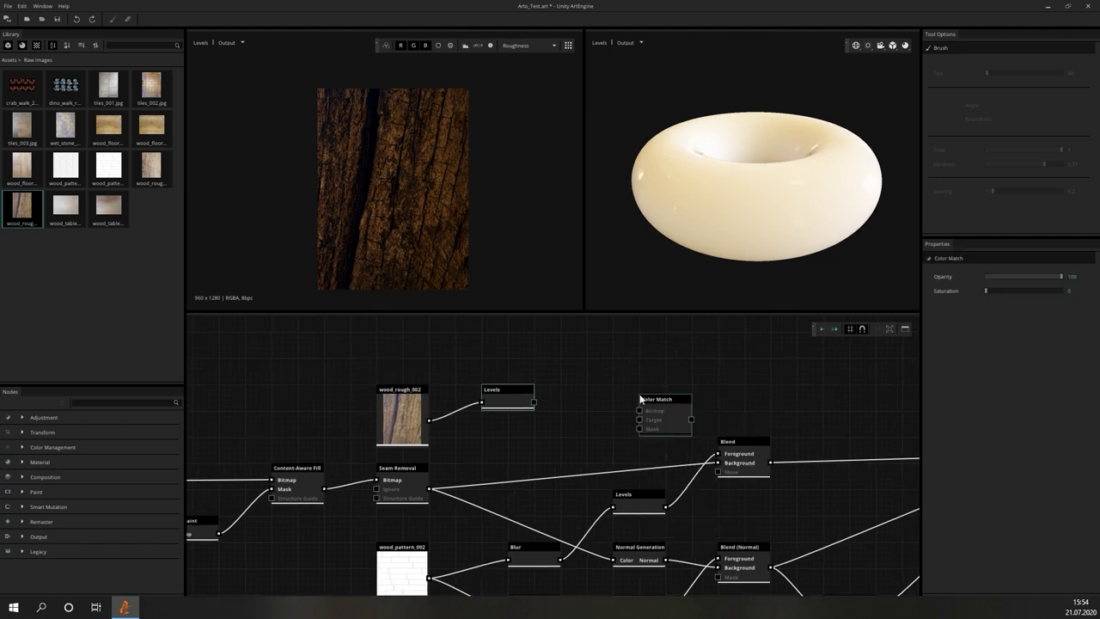
{"action": "left_click_drag", "start_coordinate": [681, 402], "coordinate": [628, 393]}
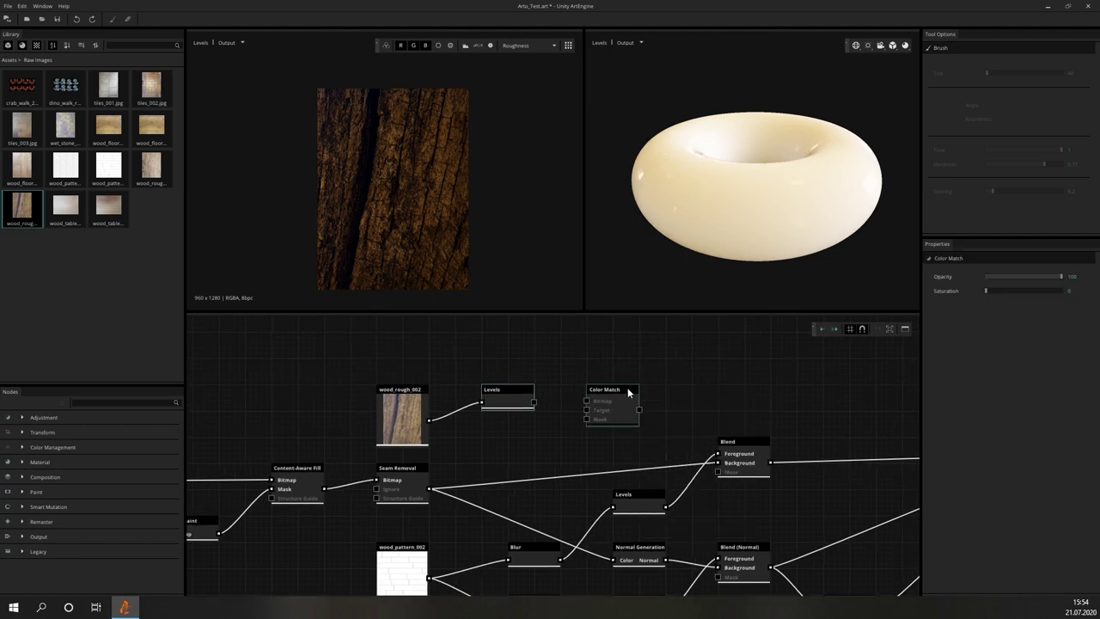
{"action": "left_click_drag", "start_coordinate": [534, 402], "coordinate": [588, 411]}
{"action": "left_click_drag", "start_coordinate": [428, 489], "coordinate": [717, 463]}
{"action": "middle_click_drag", "start_coordinate": [919, 458], "coordinate": [715, 472]}
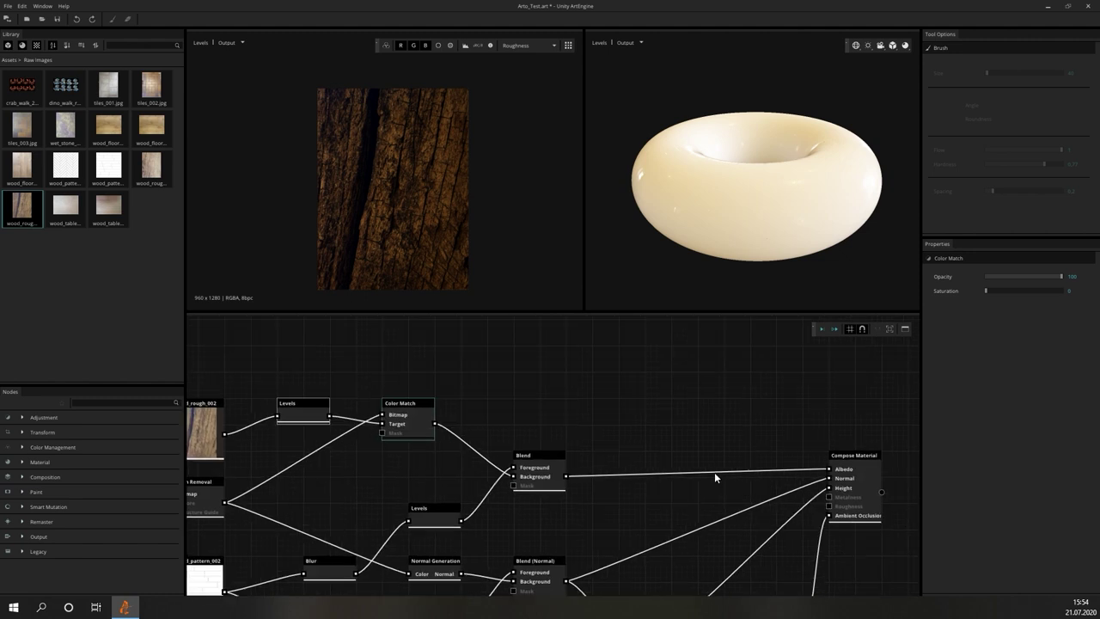
Preview the Color Match, Blend and Compose Material outputs on the dark wood torus
{"action": "left_click", "coordinate": [714, 472]}
{"action": "left_click_drag", "start_coordinate": [688, 198], "coordinate": [550, 458]}
{"action": "left_click", "coordinate": [404, 403]}
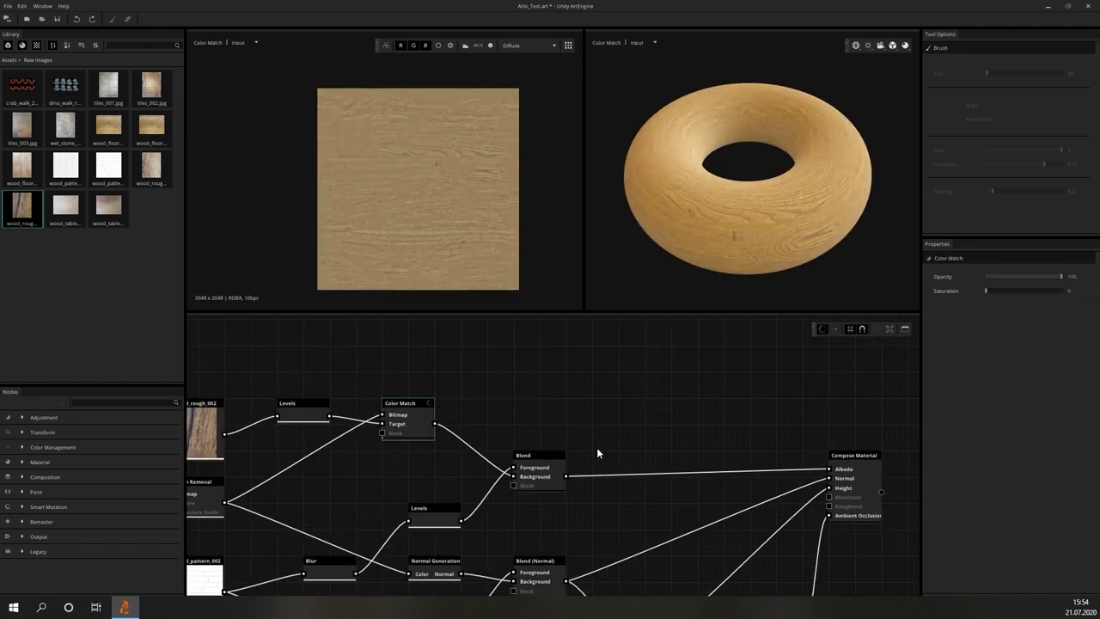
{"action": "left_click", "coordinate": [542, 457]}
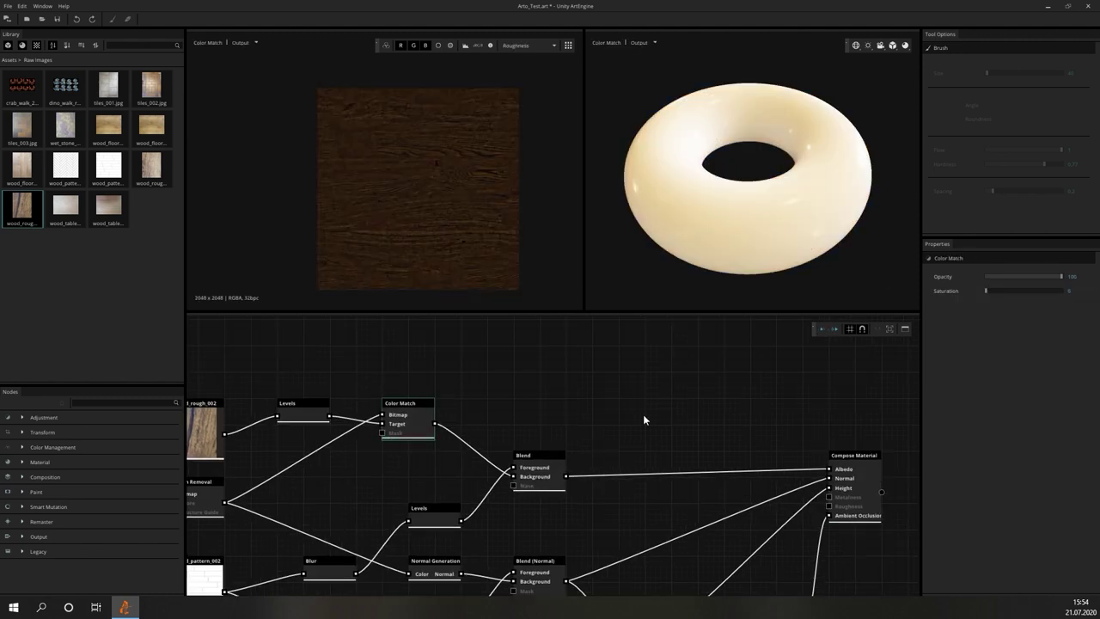
{"action": "left_click", "coordinate": [854, 473]}
{"action": "left_click_drag", "start_coordinate": [704, 94], "coordinate": [713, 155]}
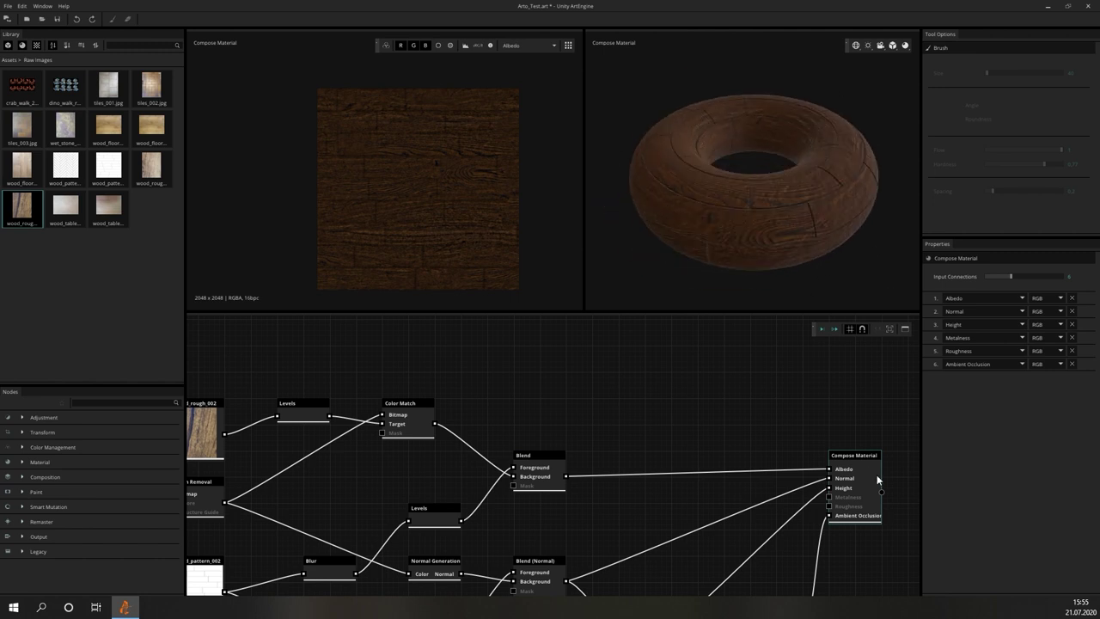
Add a white Solid Color node below and left in the graph
{"action": "middle_click_drag", "start_coordinate": [877, 475], "coordinate": [712, 466]}
{"action": "right_click", "coordinate": [570, 371]}
{"action": "left_click", "coordinate": [592, 409]}
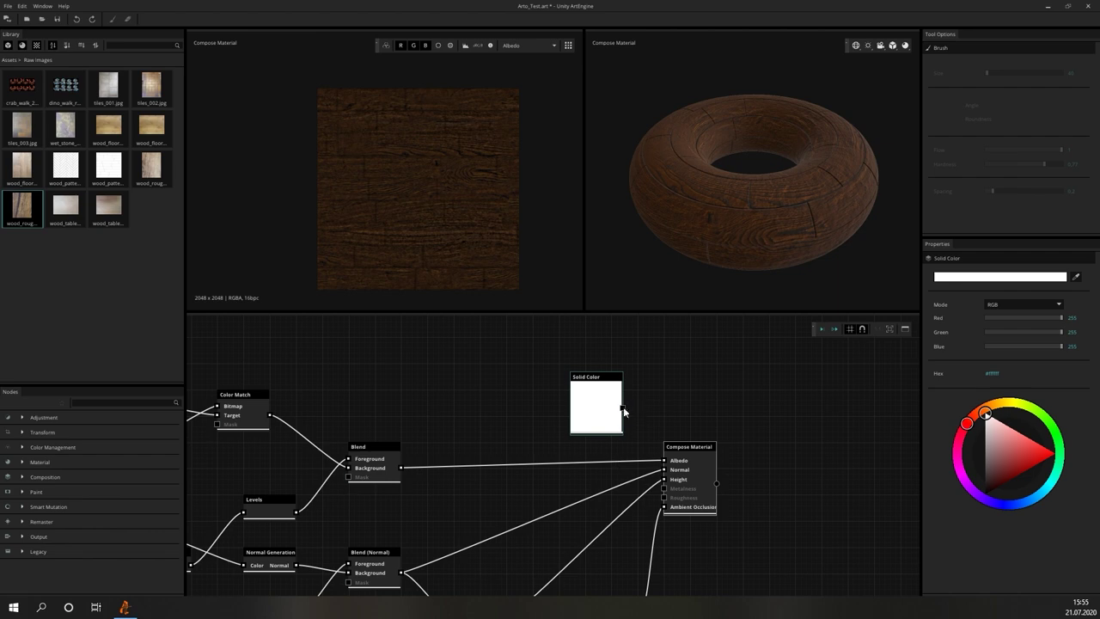
{"action": "left_click_drag", "start_coordinate": [600, 386], "coordinate": [484, 533]}
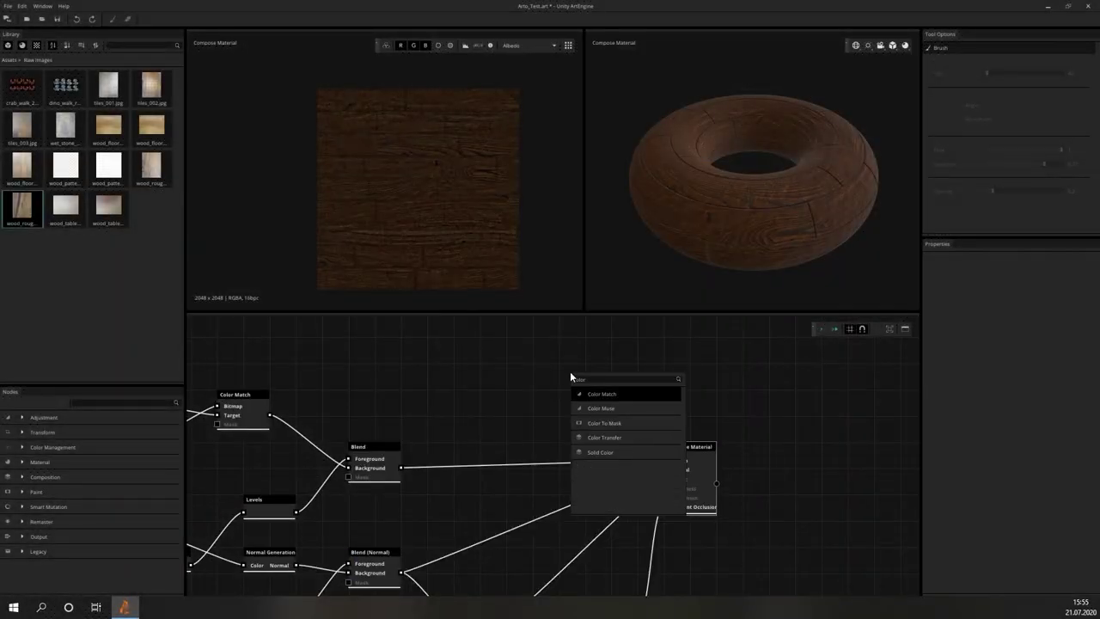
Add a Solid Color node wired into Compose Material Roughness
{"action": "left_click", "coordinate": [602, 389]}
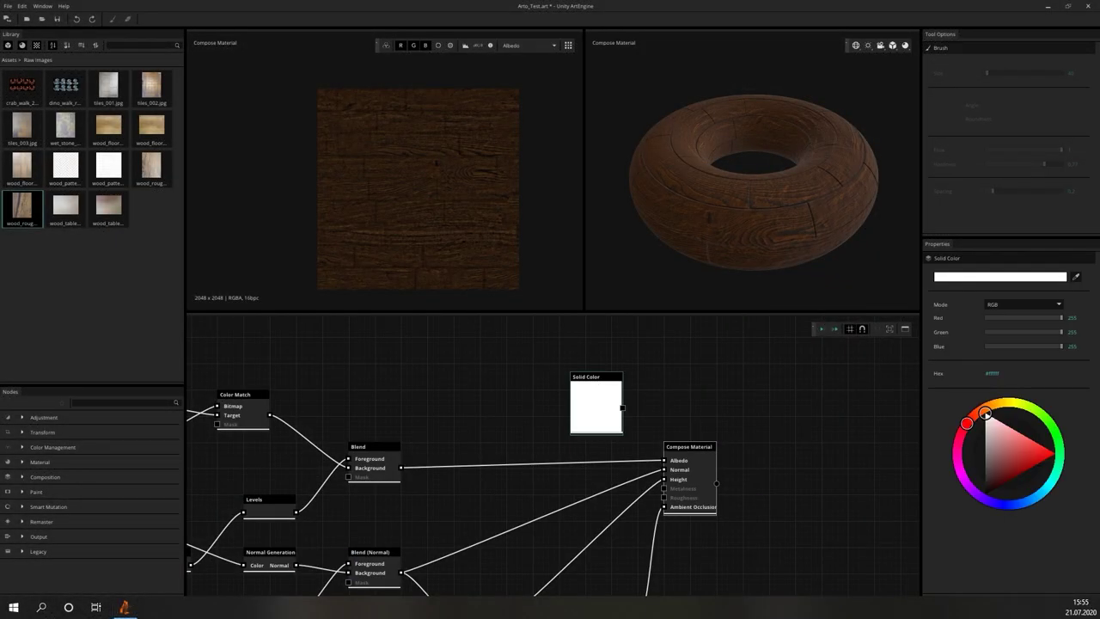
{"action": "left_click_drag", "start_coordinate": [624, 409], "coordinate": [665, 498]}
{"action": "left_click_drag", "start_coordinate": [598, 386], "coordinate": [482, 535]}
{"action": "left_click", "coordinate": [539, 361]}
Add a second Solid Color node wired into Compose Material Metalness
{"action": "right_click", "coordinate": [508, 360]}
{"action": "left_click", "coordinate": [542, 387]}
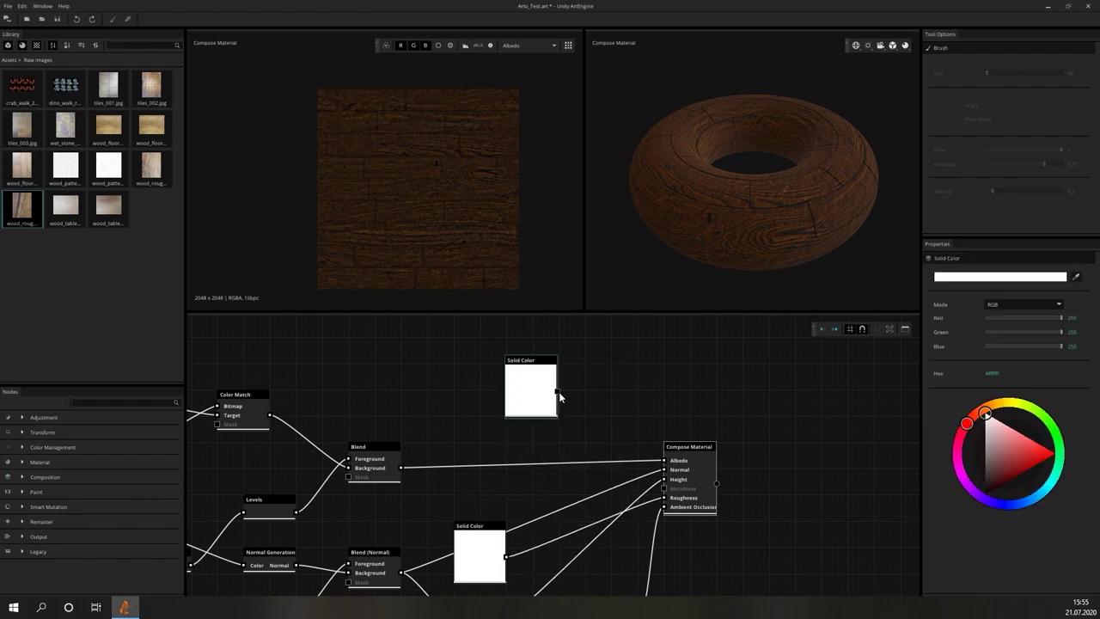
{"action": "left_click_drag", "start_coordinate": [557, 392], "coordinate": [665, 488]}
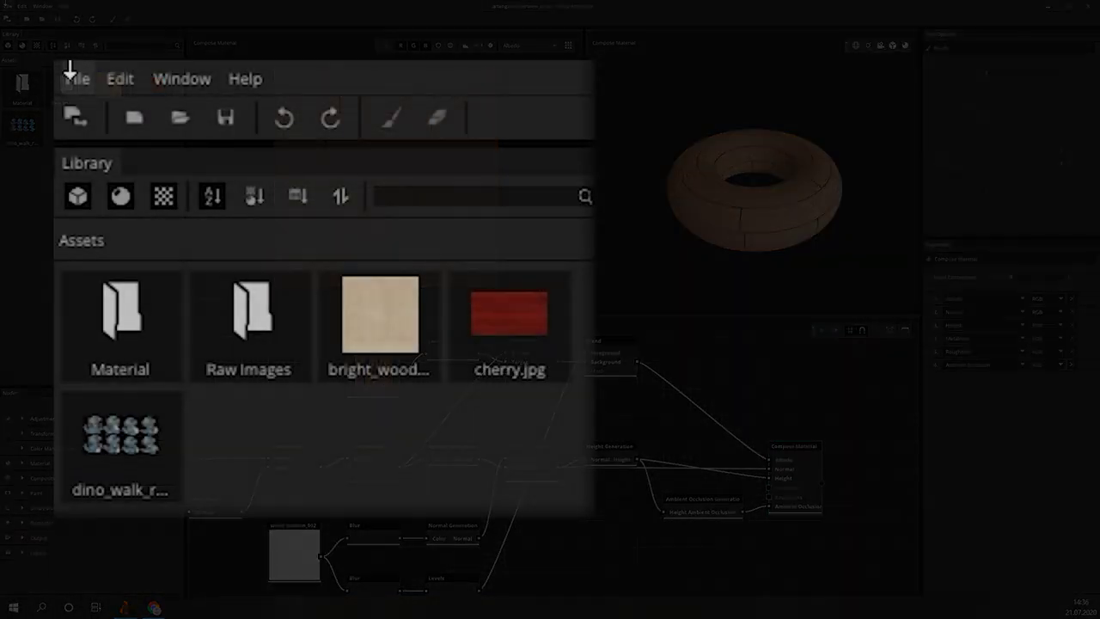
{"action": "left_click", "coordinate": [7, 6]}
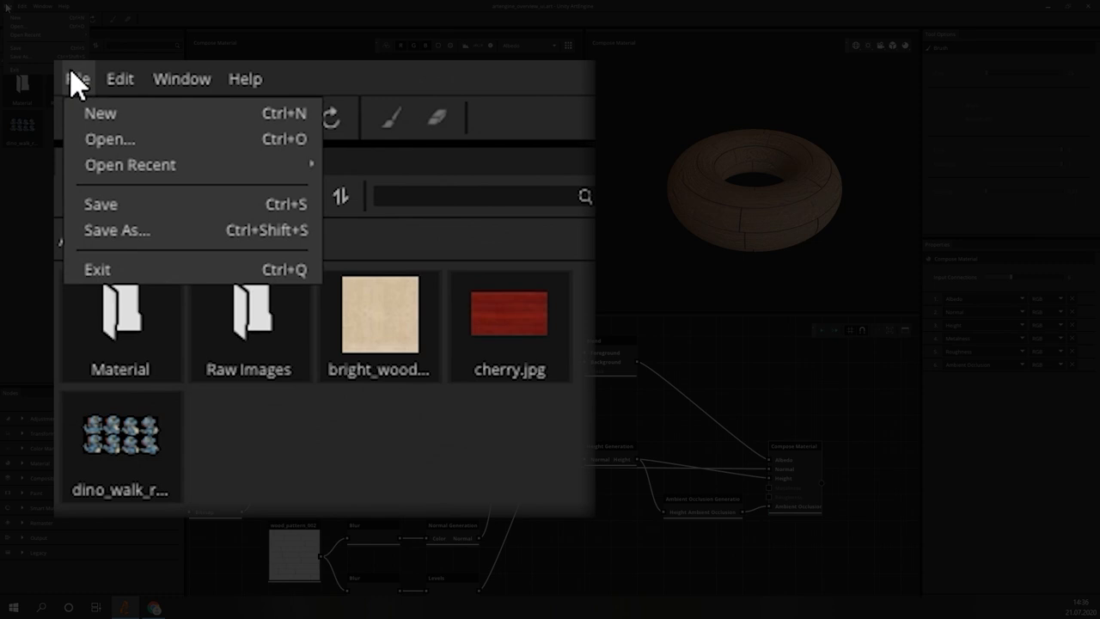
{"action": "mouse_move", "coordinate": [21, 7]}
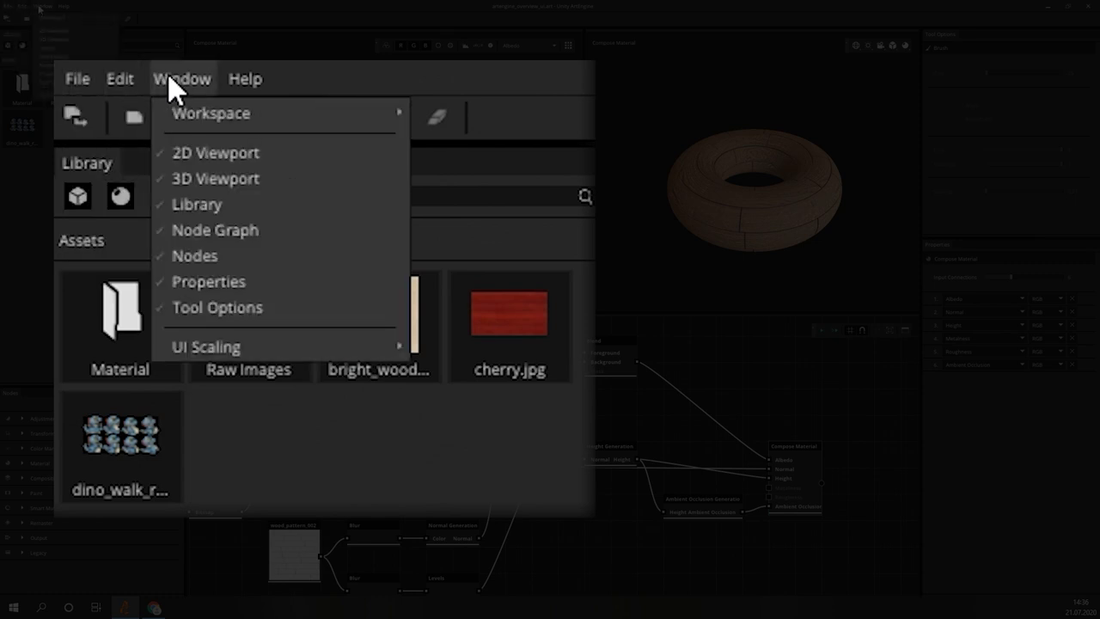
{"action": "left_click", "coordinate": [101, 11]}
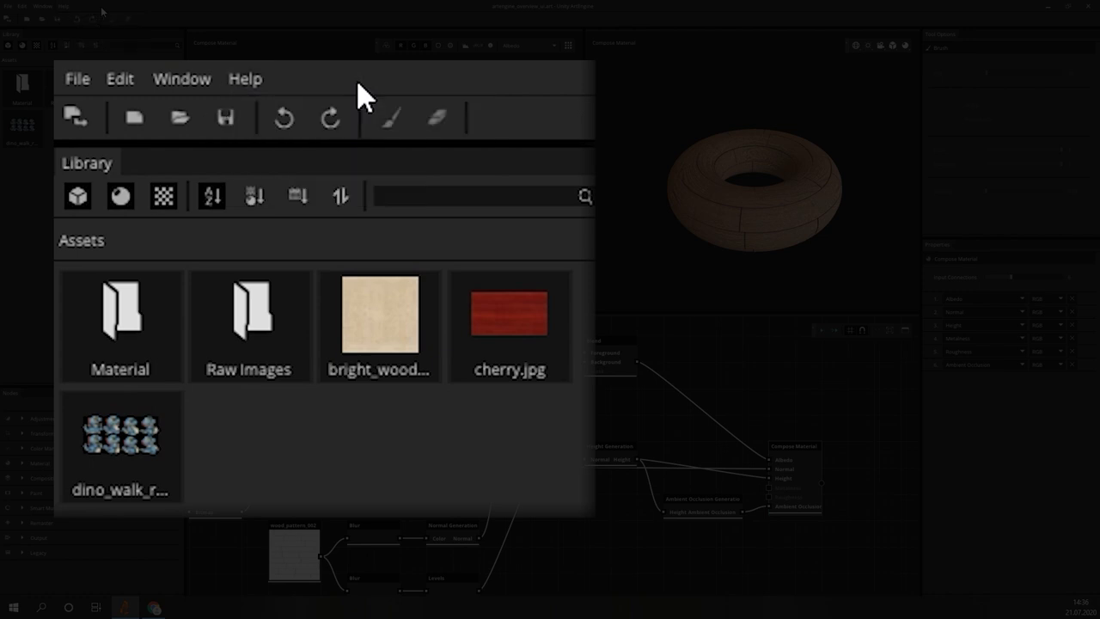
{"action": "left_click", "coordinate": [47, 7]}
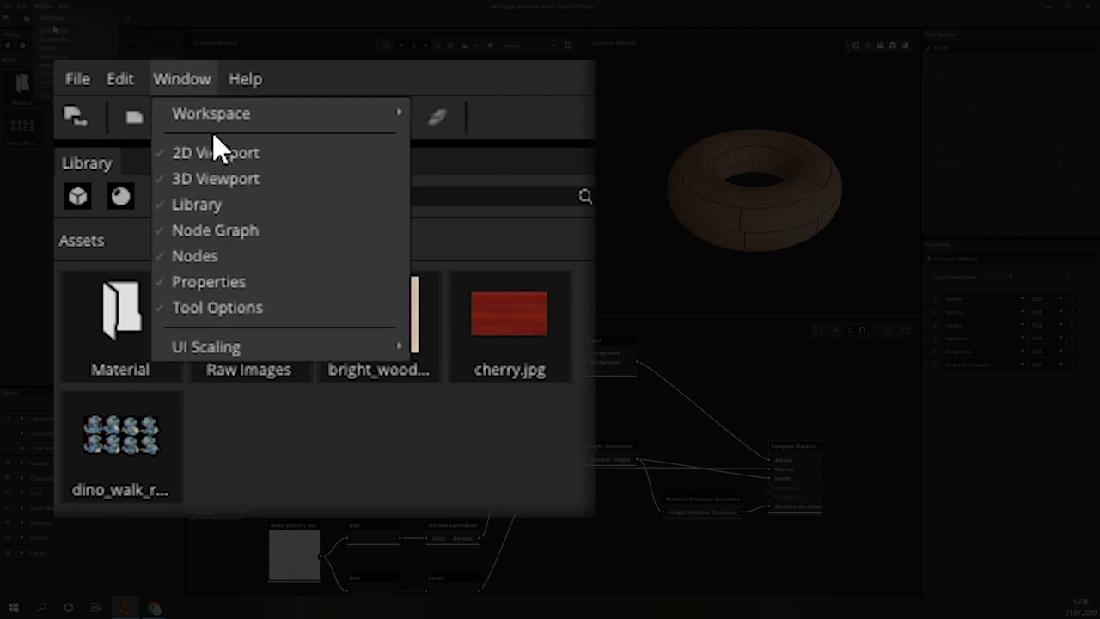
{"action": "mouse_move", "coordinate": [307, 343]}
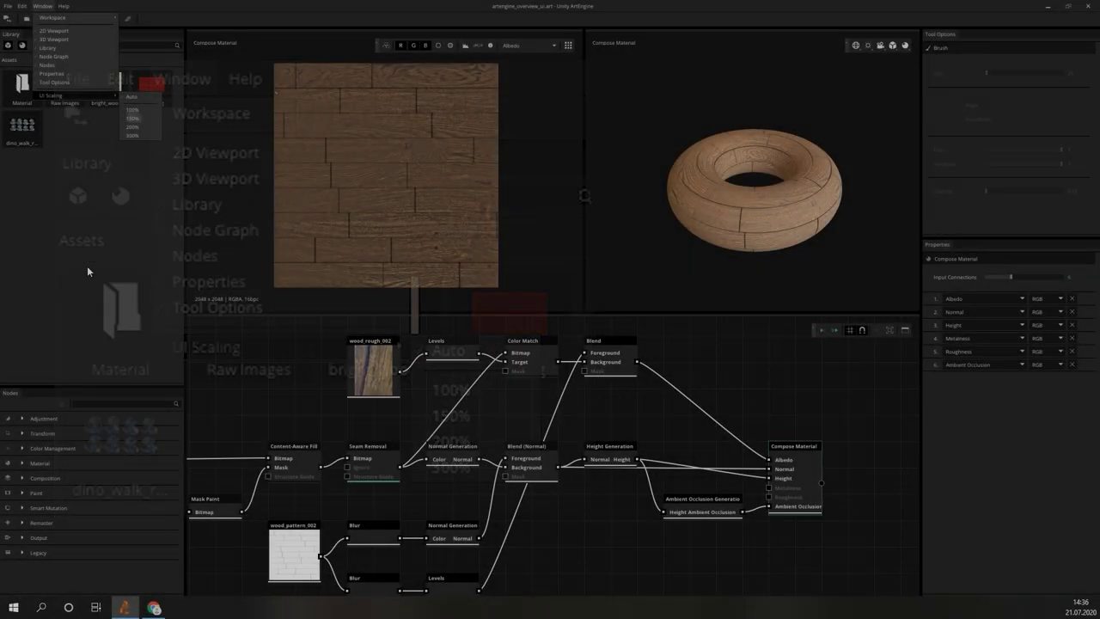
{"action": "left_click", "coordinate": [89, 255]}
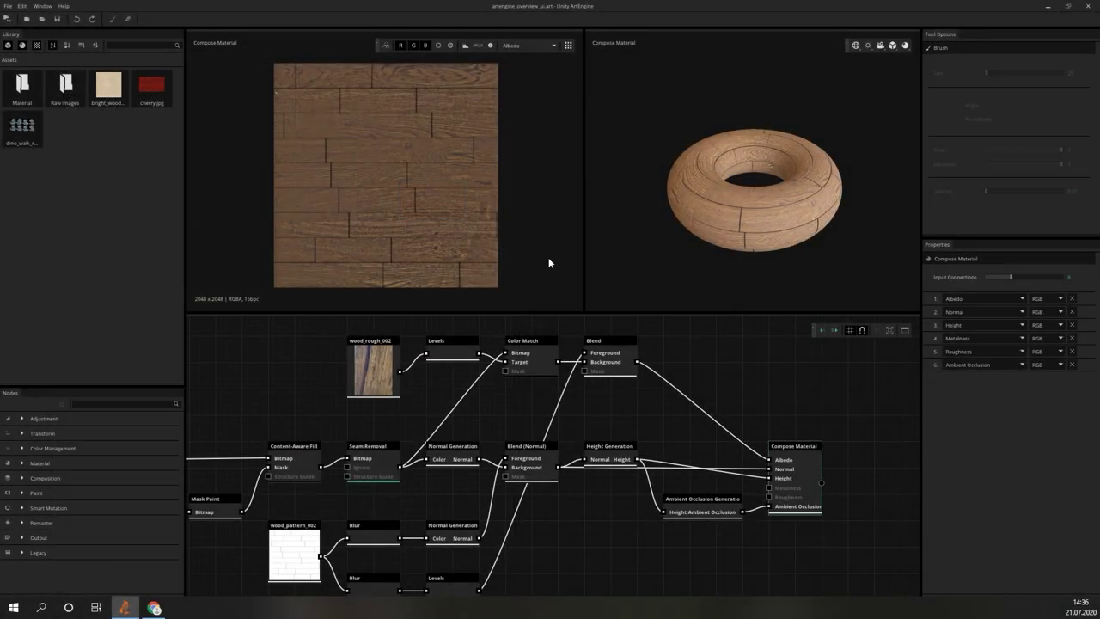
Import the small meteor sprite image into the library
{"action": "right_click", "coordinate": [42, 189]}
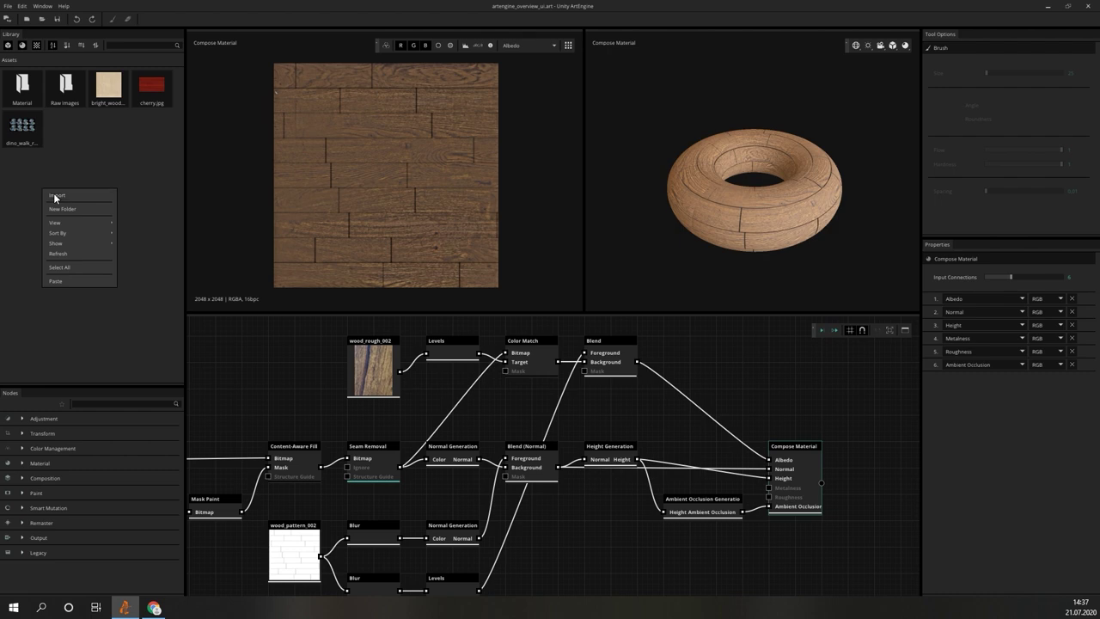
{"action": "left_click", "coordinate": [59, 196]}
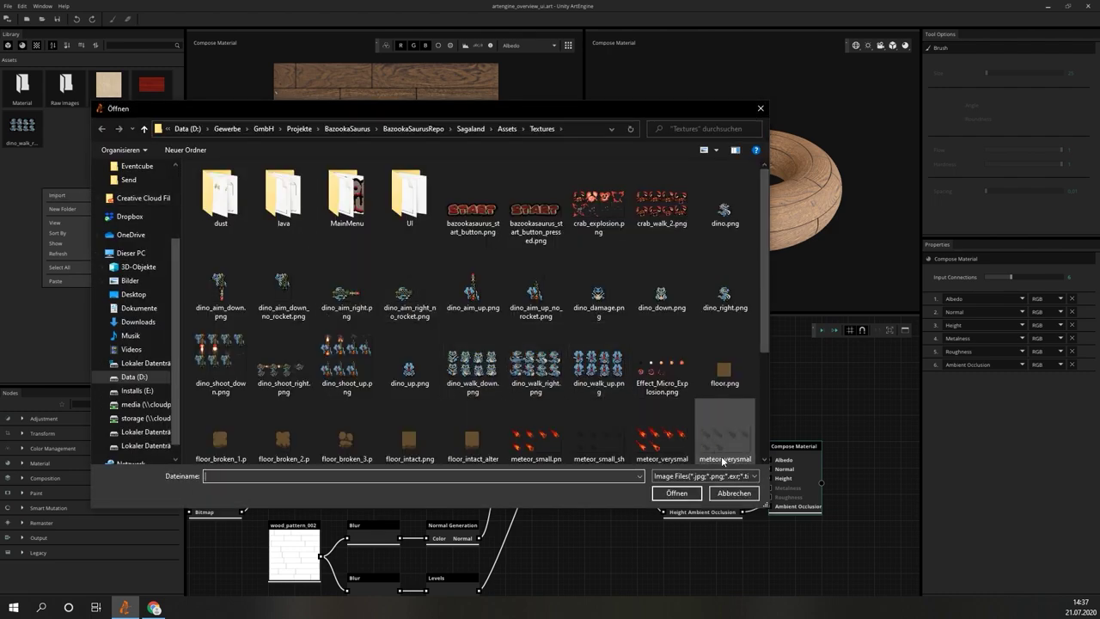
{"action": "left_click", "coordinate": [731, 494]}
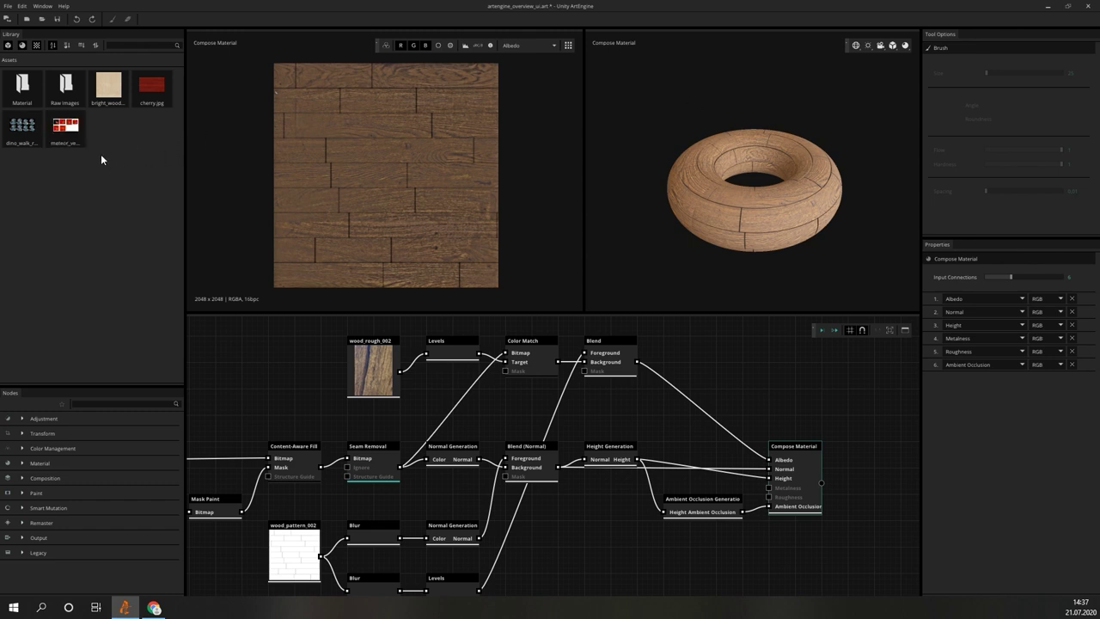
Create a communicator material from the Material folder's textures, keeping Diffuse and default map types
{"action": "double_click", "coordinate": [12, 96]}
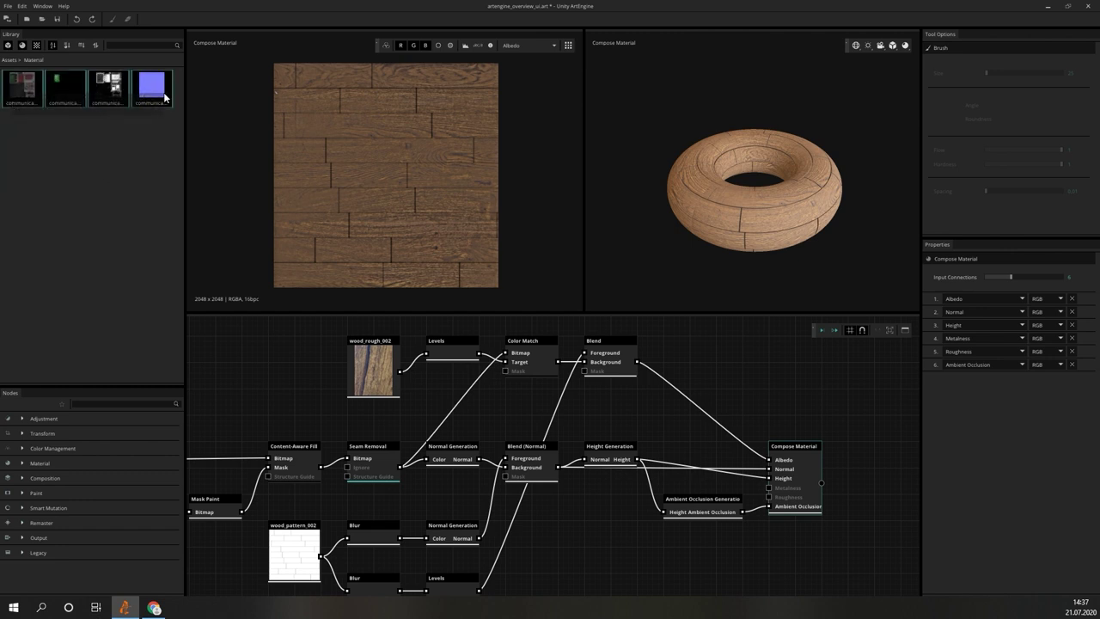
{"action": "right_click", "coordinate": [23, 106]}
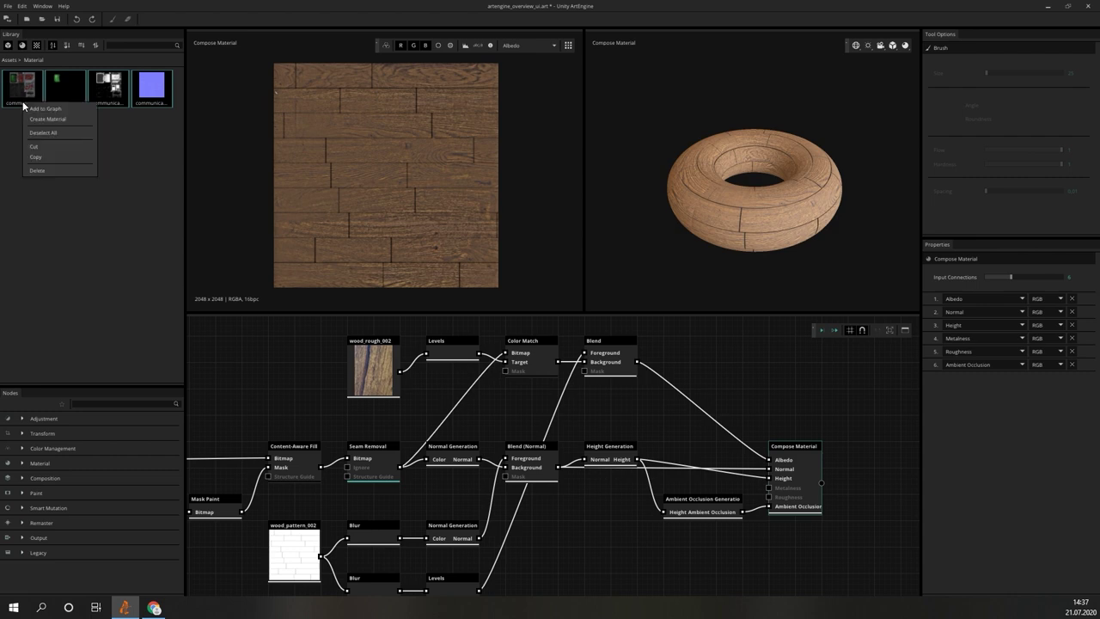
{"action": "left_click", "coordinate": [44, 114]}
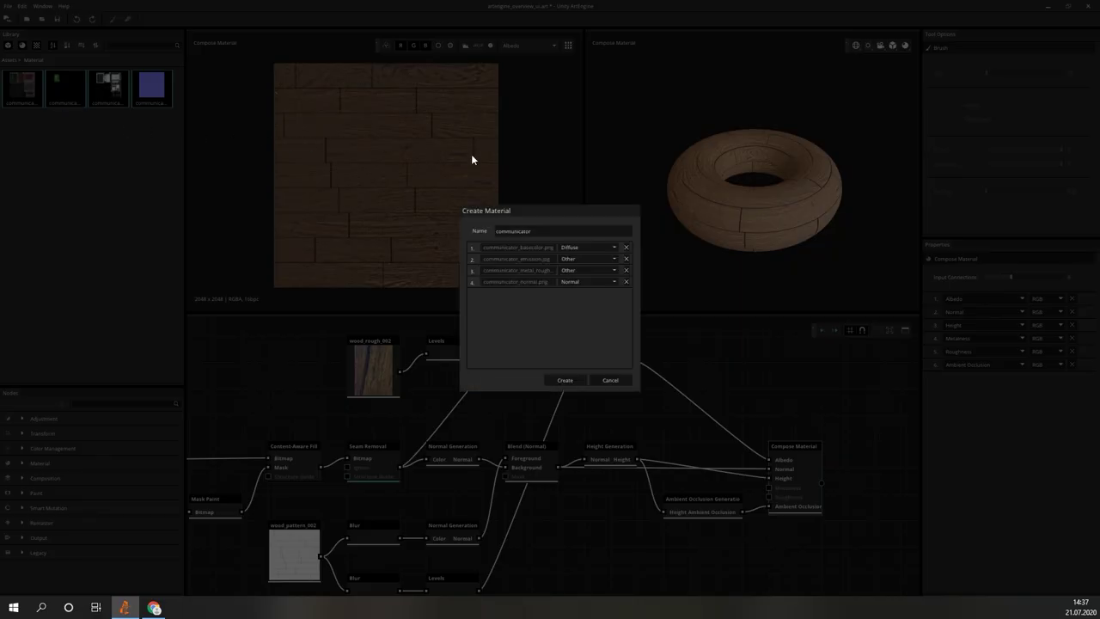
{"action": "left_click", "coordinate": [616, 247]}
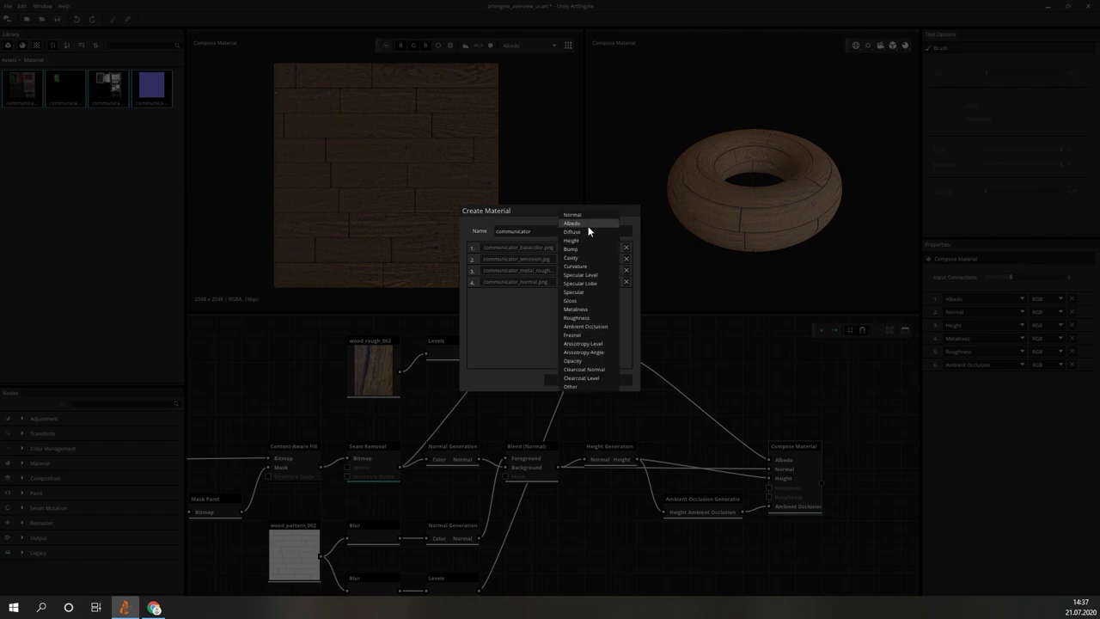
{"action": "left_click", "coordinate": [521, 336]}
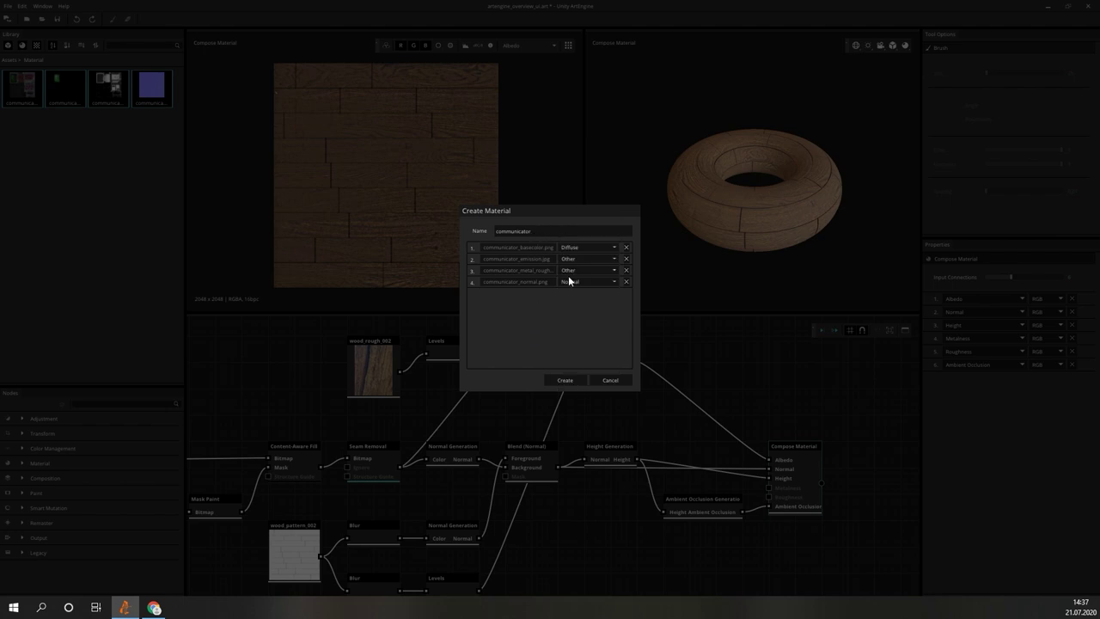
{"action": "left_click", "coordinate": [575, 377]}
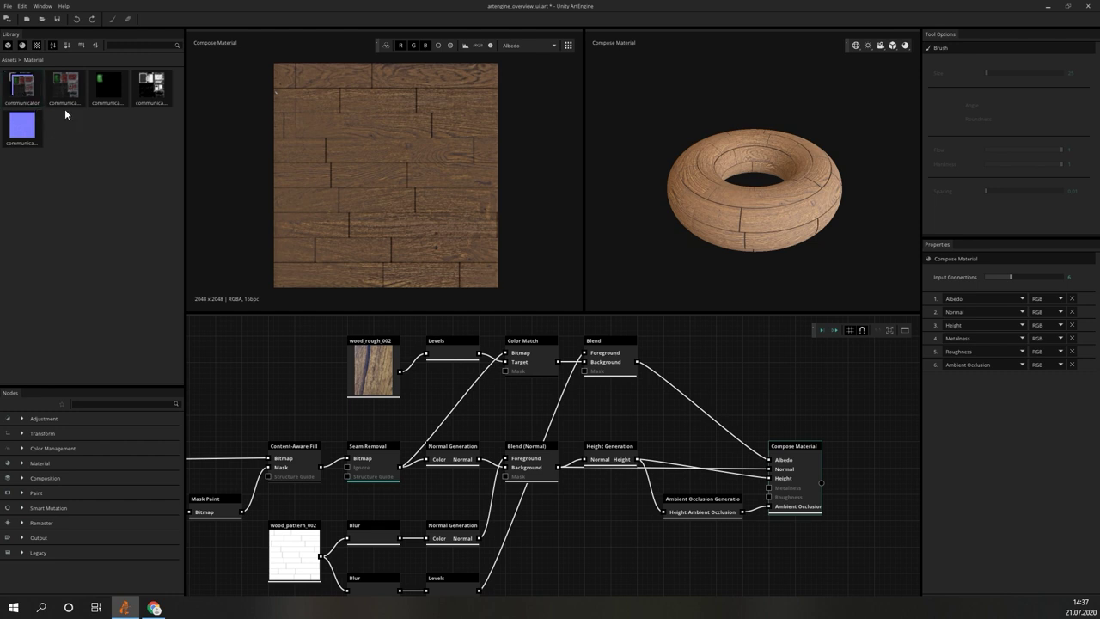
Return to the top-level Assets folder and expand the Material and Transform node categories
{"action": "left_click", "coordinate": [10, 60]}
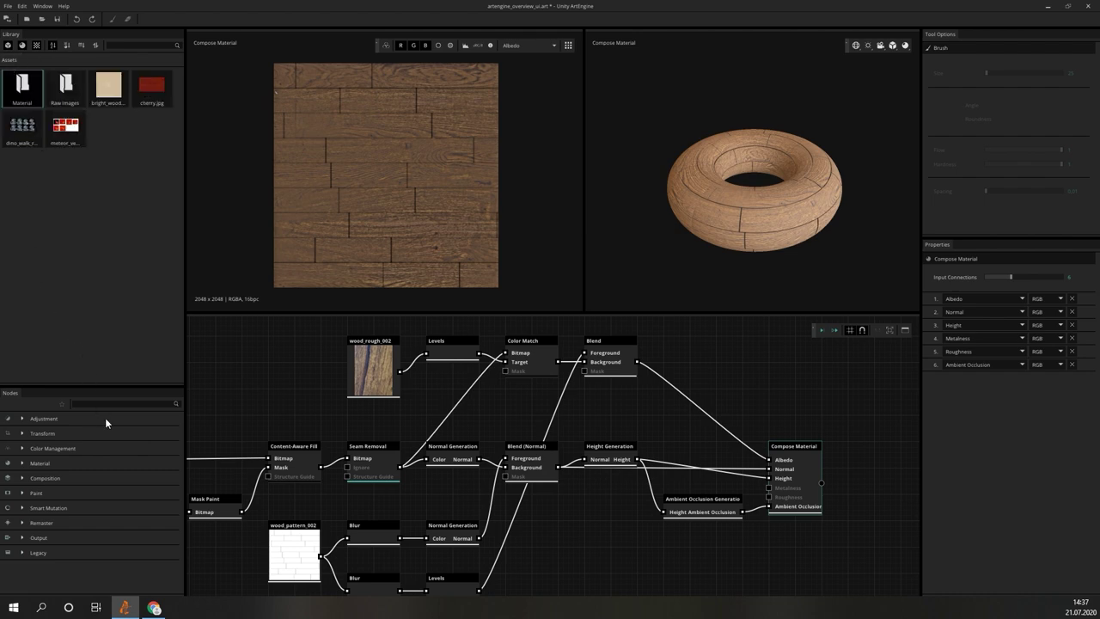
{"action": "left_click", "coordinate": [22, 508]}
{"action": "left_click", "coordinate": [22, 508]}
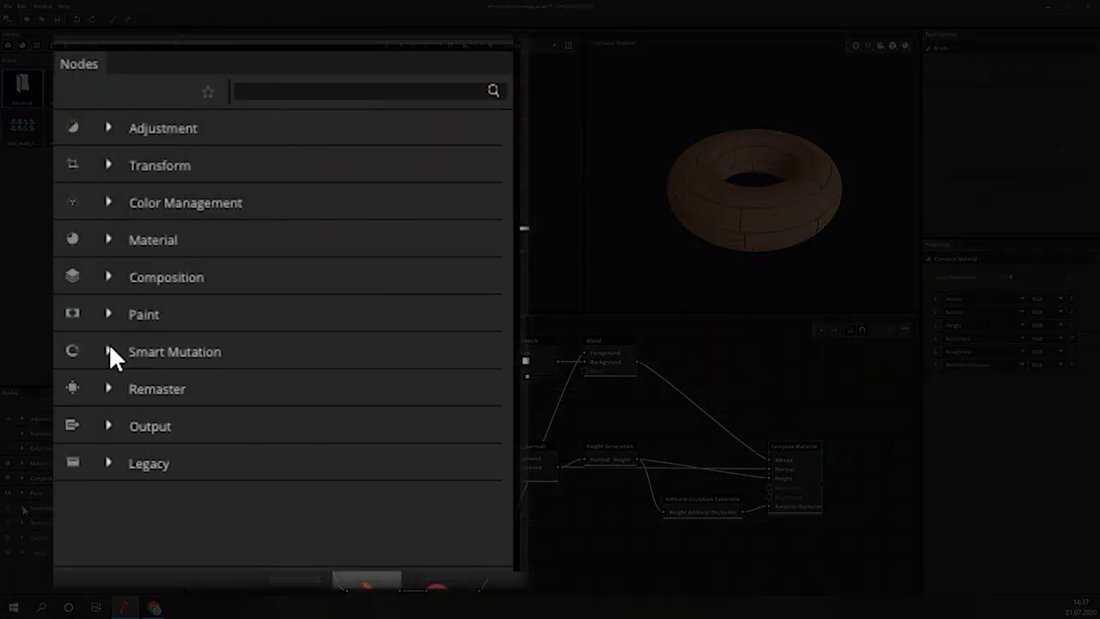
{"action": "left_click", "coordinate": [22, 465]}
{"action": "left_click", "coordinate": [23, 434]}
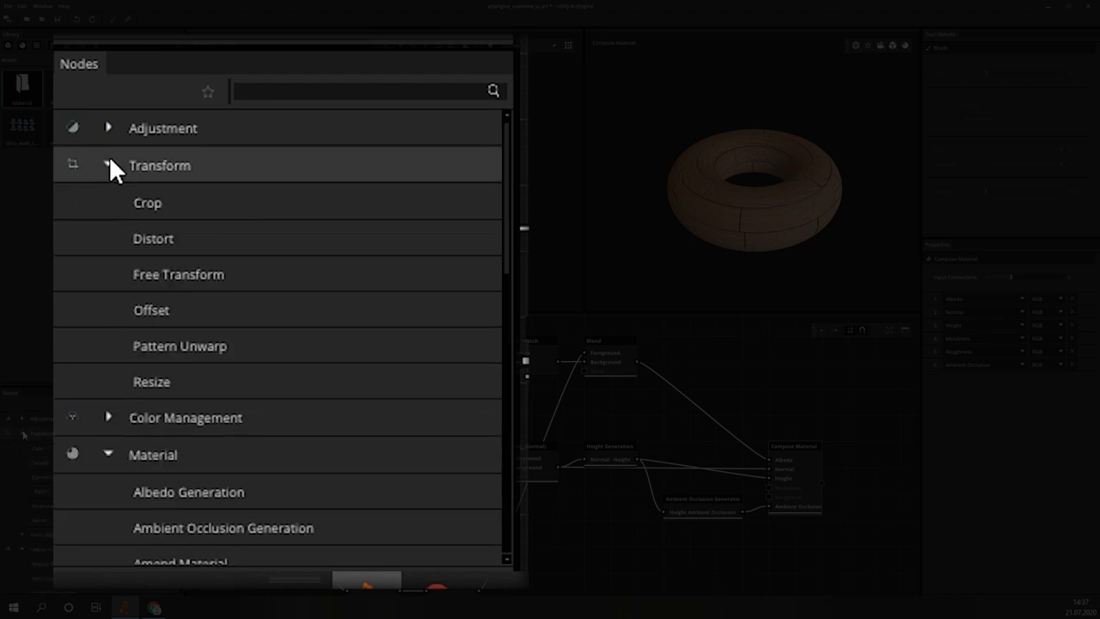
Filter the node list by 'Blend' and keep Blend starred as a favourite
{"action": "left_click", "coordinate": [103, 405]}
{"action": "type", "text": "Blend"}
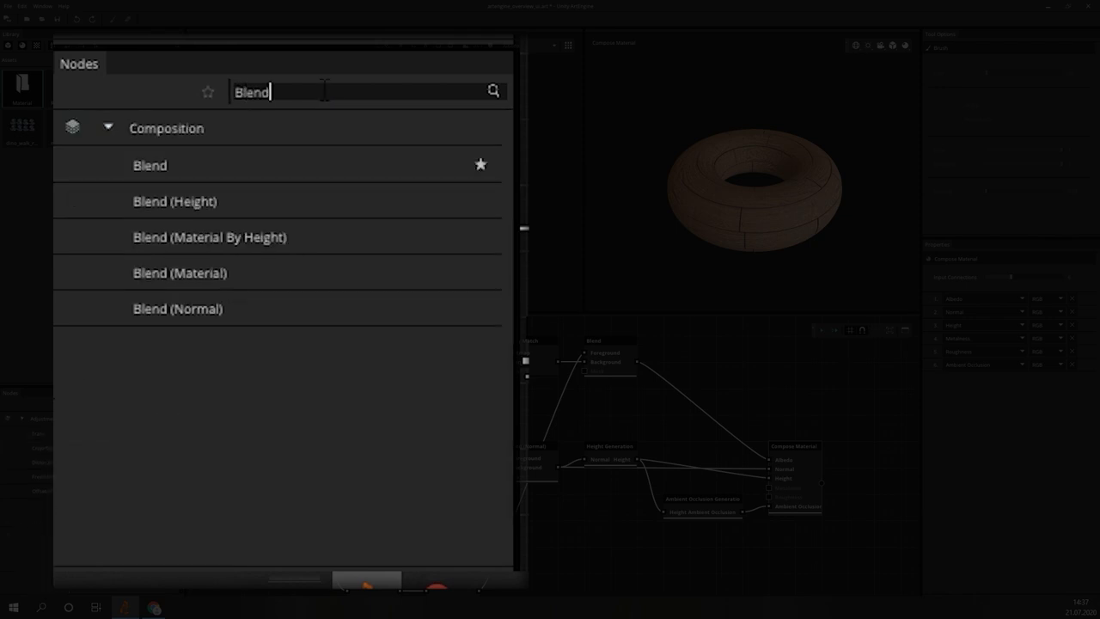
{"action": "left_click", "coordinate": [480, 162]}
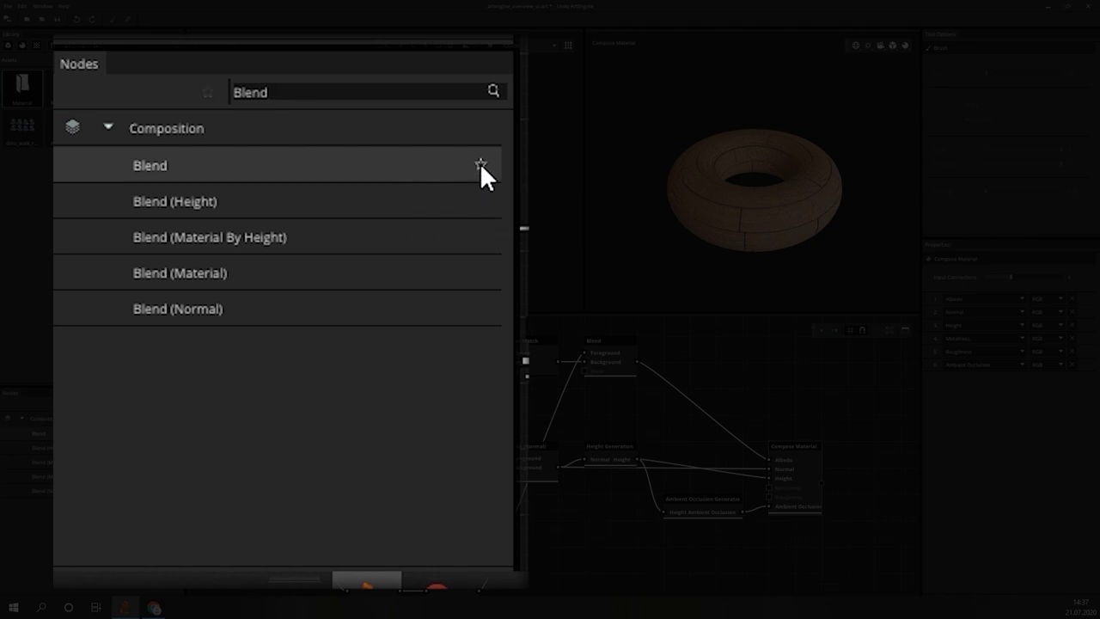
{"action": "left_click", "coordinate": [479, 163]}
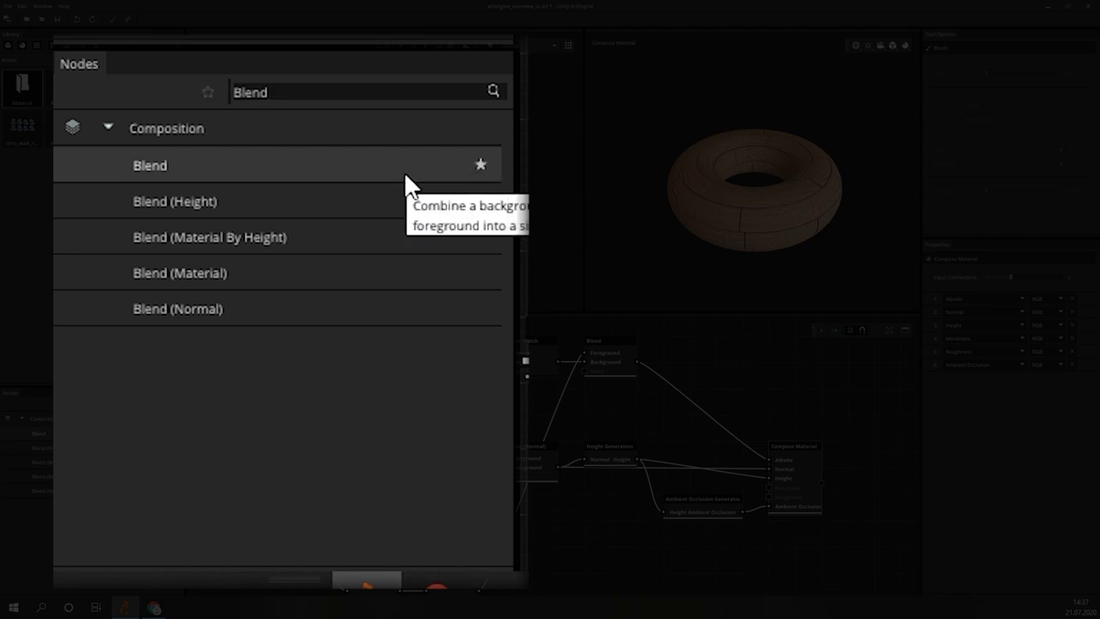
Toggle the favourites filter on and off, then clear the 'Blend' node search
{"action": "left_click", "coordinate": [208, 93]}
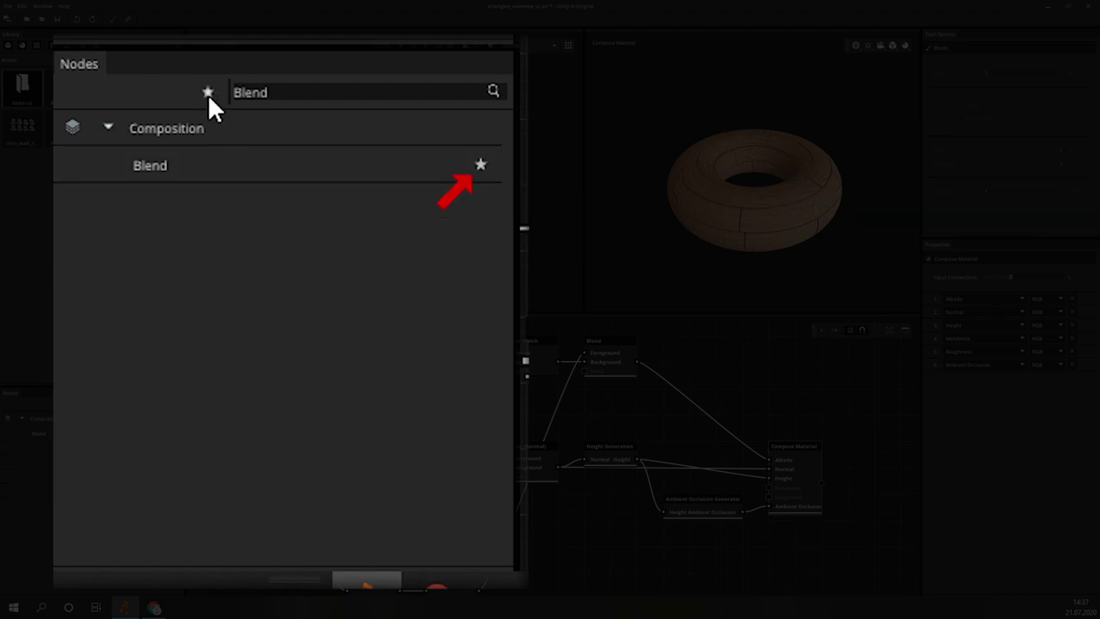
{"action": "left_click", "coordinate": [208, 93]}
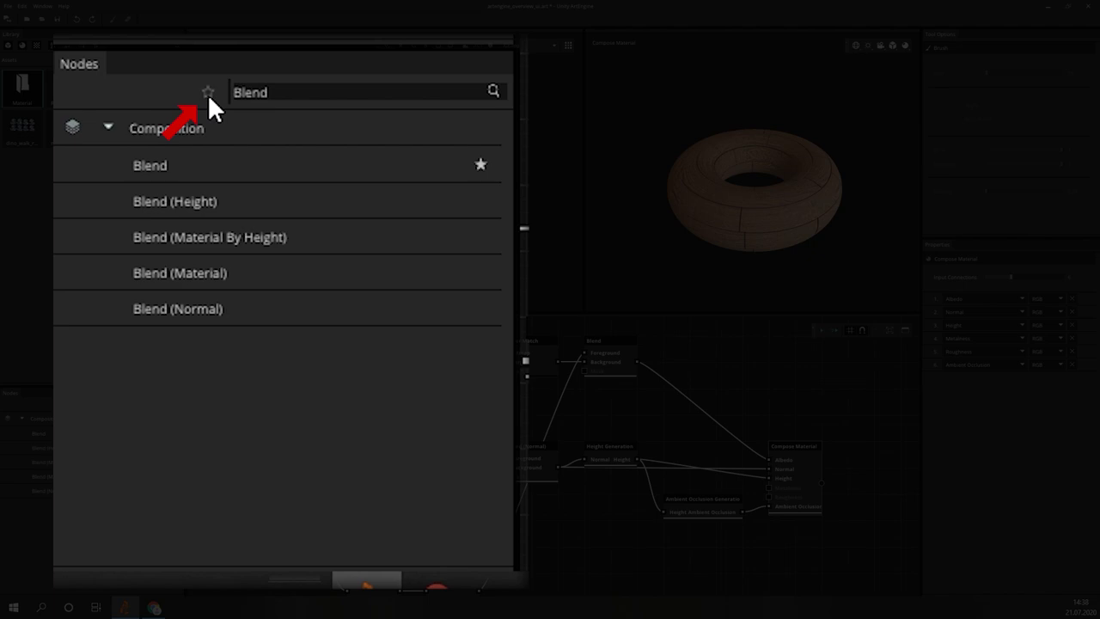
{"action": "double_click", "coordinate": [322, 88]}
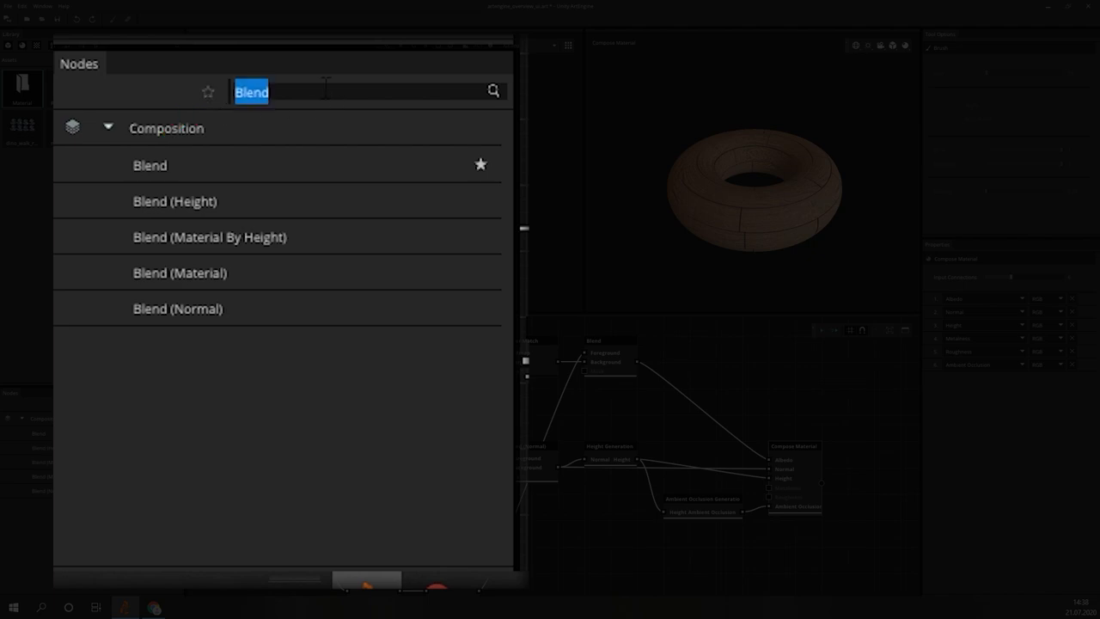
{"action": "key", "text": "BackSpace"}
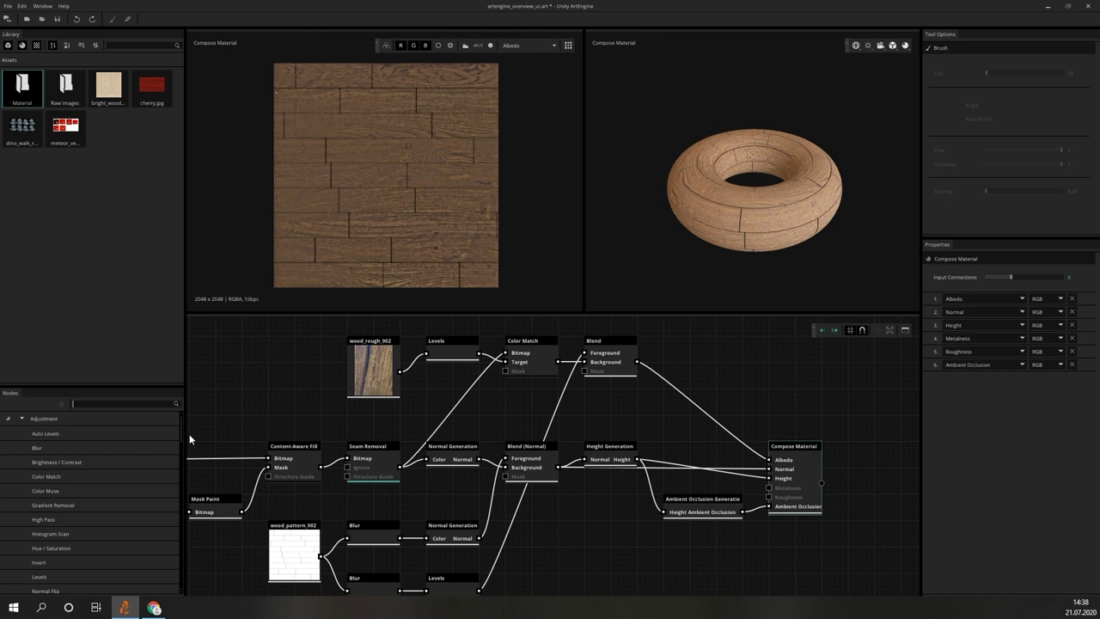
{"action": "mouse_move", "coordinate": [181, 430]}
{"action": "left_mouse_down"}
{"action": "mouse_move", "coordinate": [188, 566]}
{"action": "mouse_move", "coordinate": [182, 428]}
{"action": "left_mouse_up"}
{"action": "left_click", "coordinate": [67, 7]}
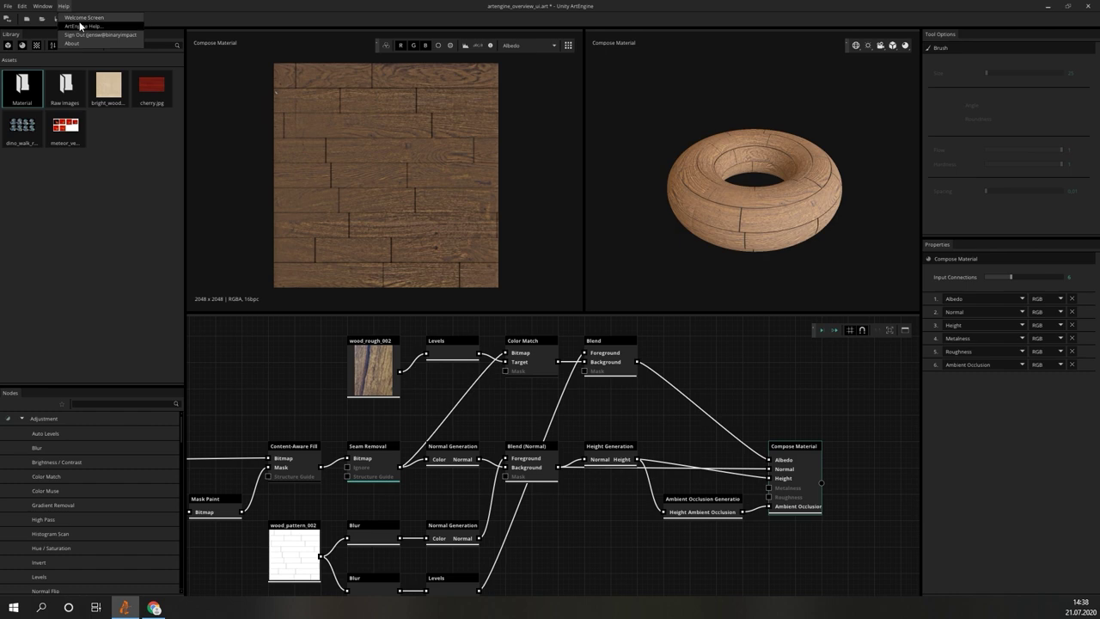
{"action": "left_click", "coordinate": [157, 608]}
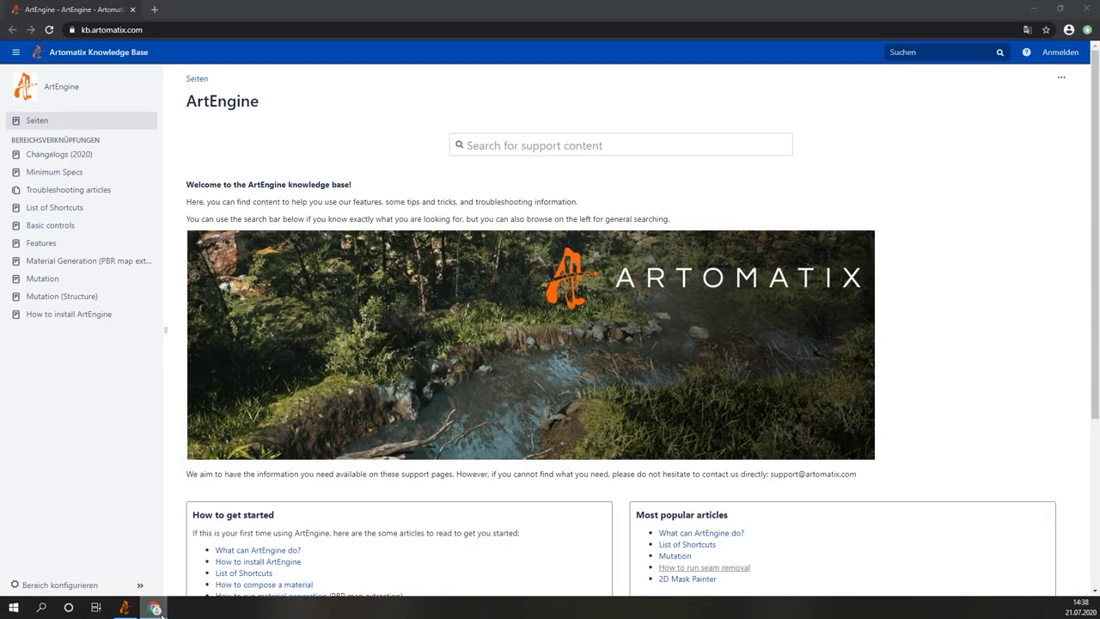
{"action": "left_click", "coordinate": [156, 608]}
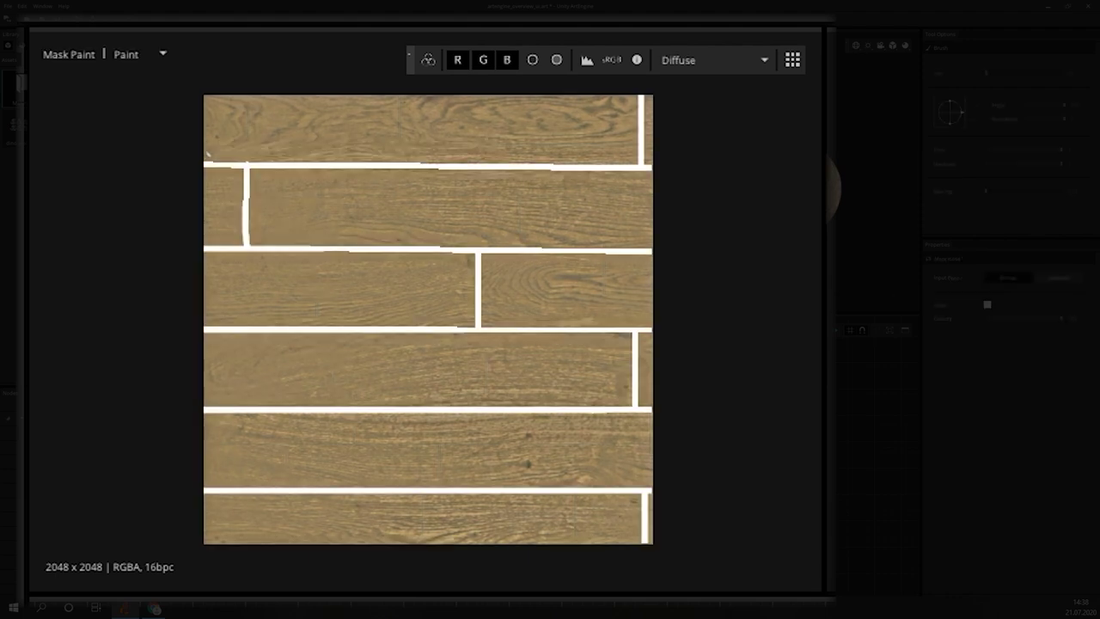
Switch the Mask Paint 2D view from Paint to Input to see the original image
{"action": "left_click", "coordinate": [163, 54]}
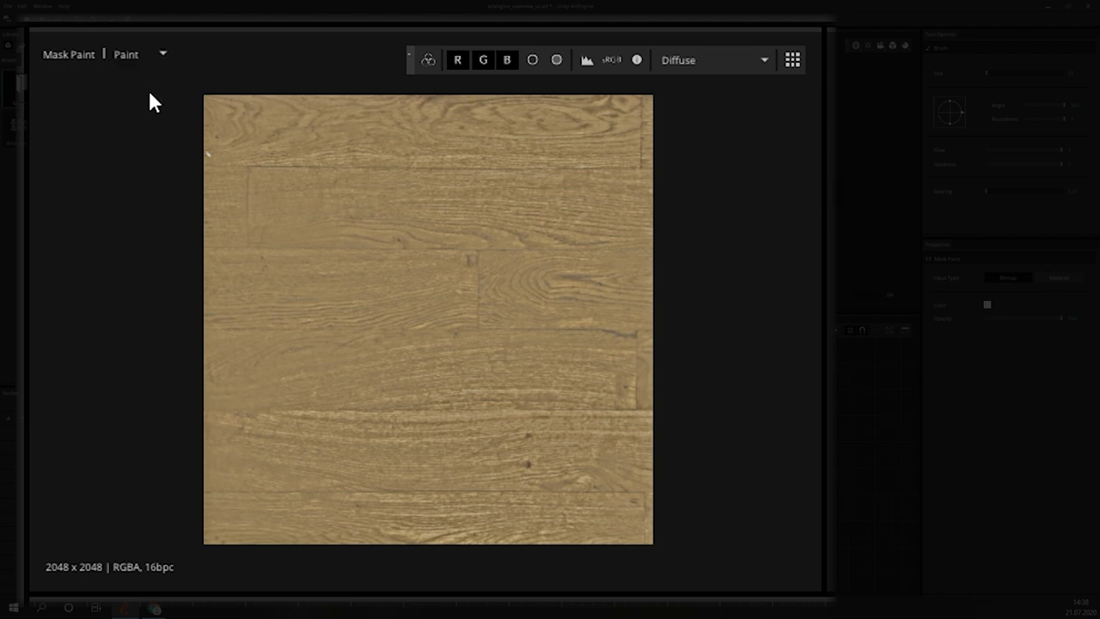
{"action": "left_click", "coordinate": [162, 53]}
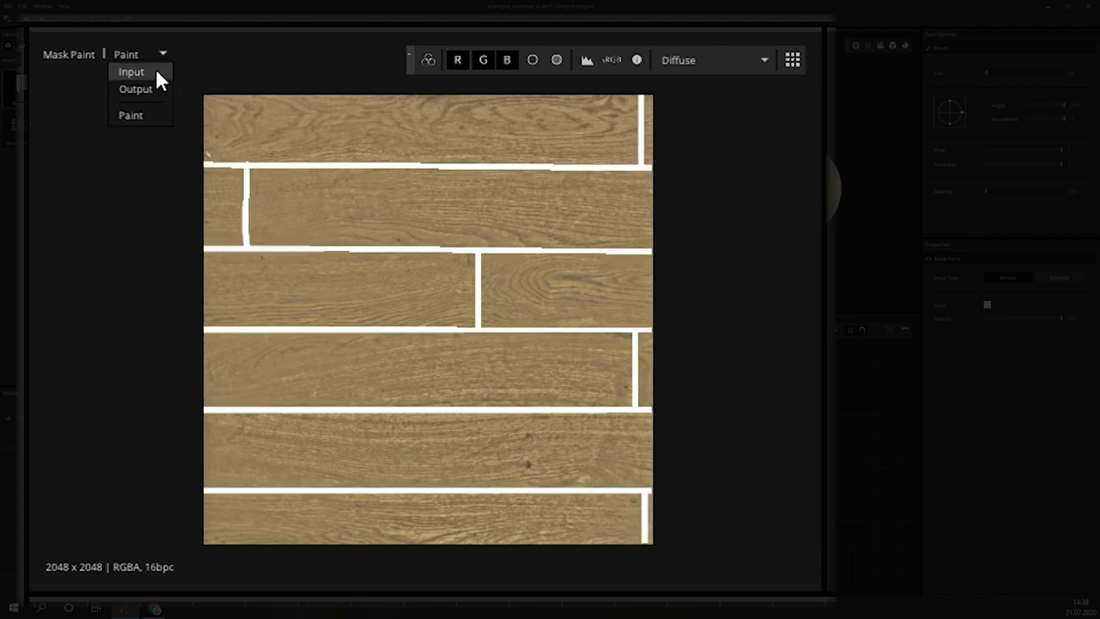
{"action": "left_click", "coordinate": [155, 72]}
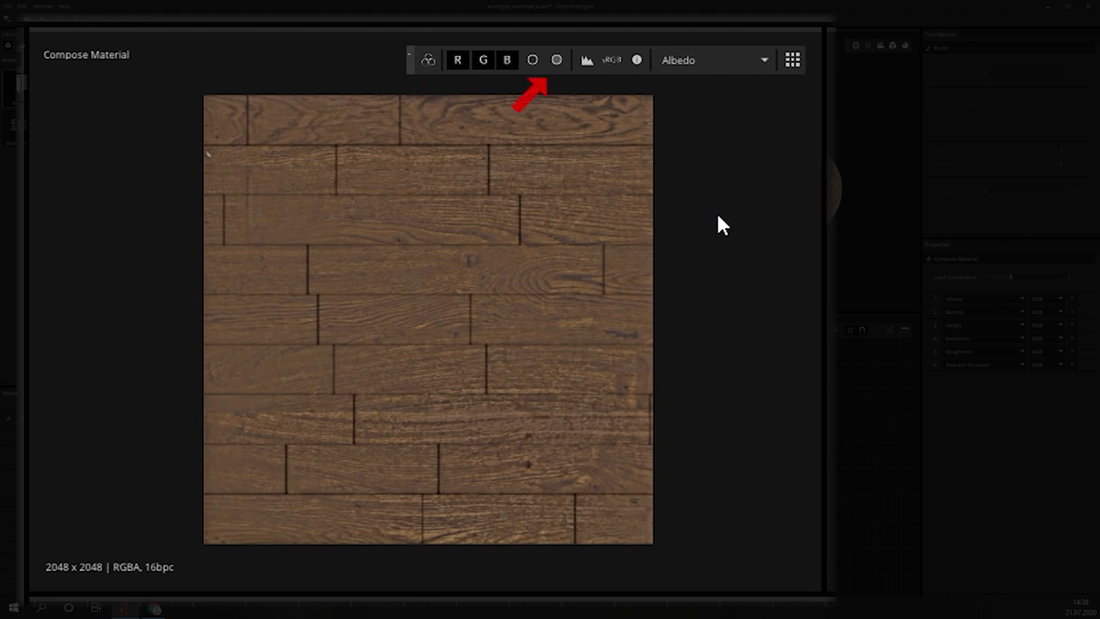
{"action": "left_click", "coordinate": [586, 61]}
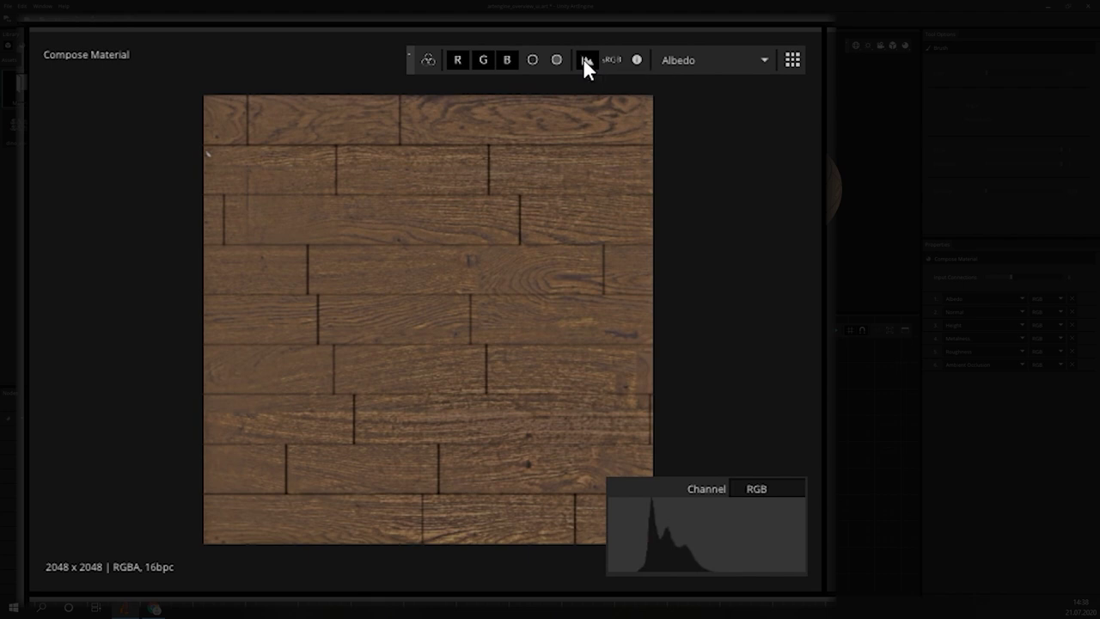
{"action": "left_click", "coordinate": [585, 60]}
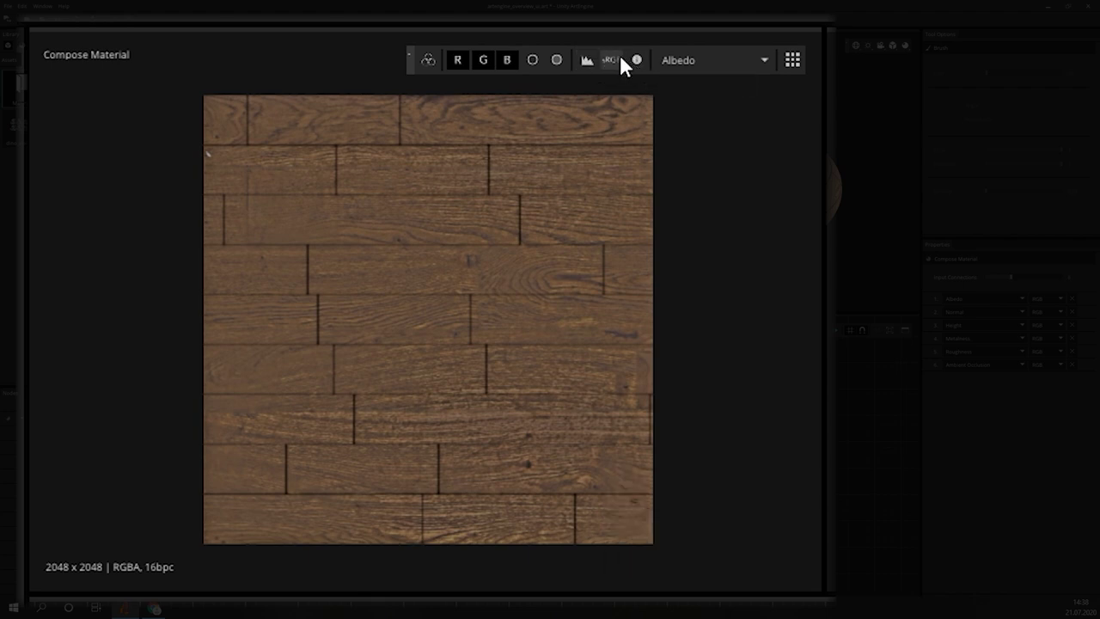
{"action": "left_click", "coordinate": [618, 58]}
{"action": "left_click", "coordinate": [618, 58]}
{"action": "left_click", "coordinate": [636, 60]}
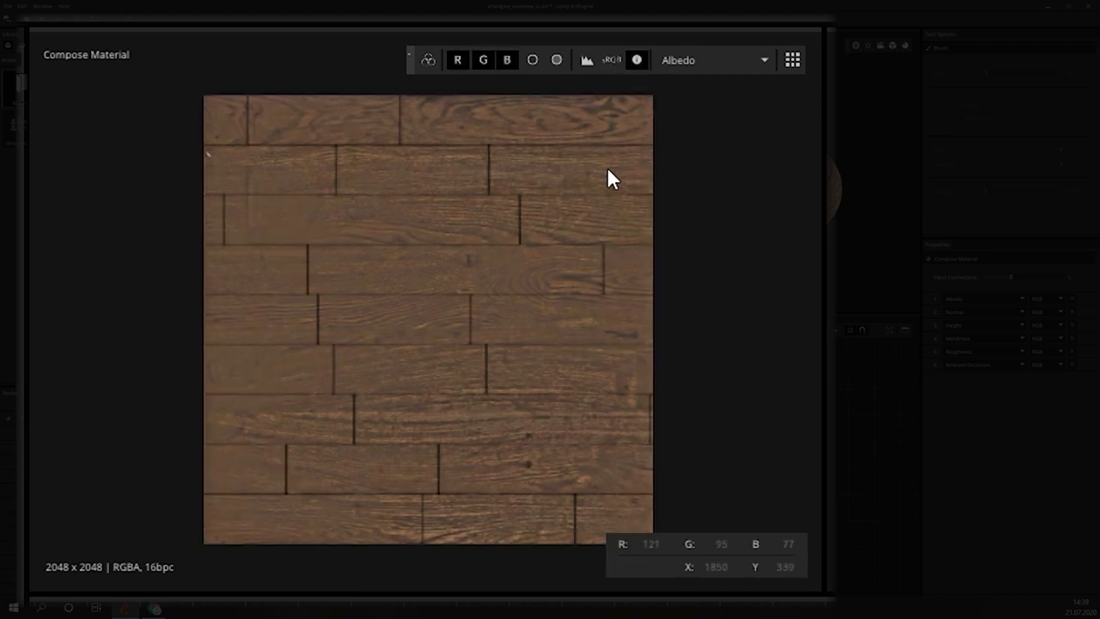
{"action": "left_click", "coordinate": [637, 60]}
{"action": "left_click", "coordinate": [738, 61]}
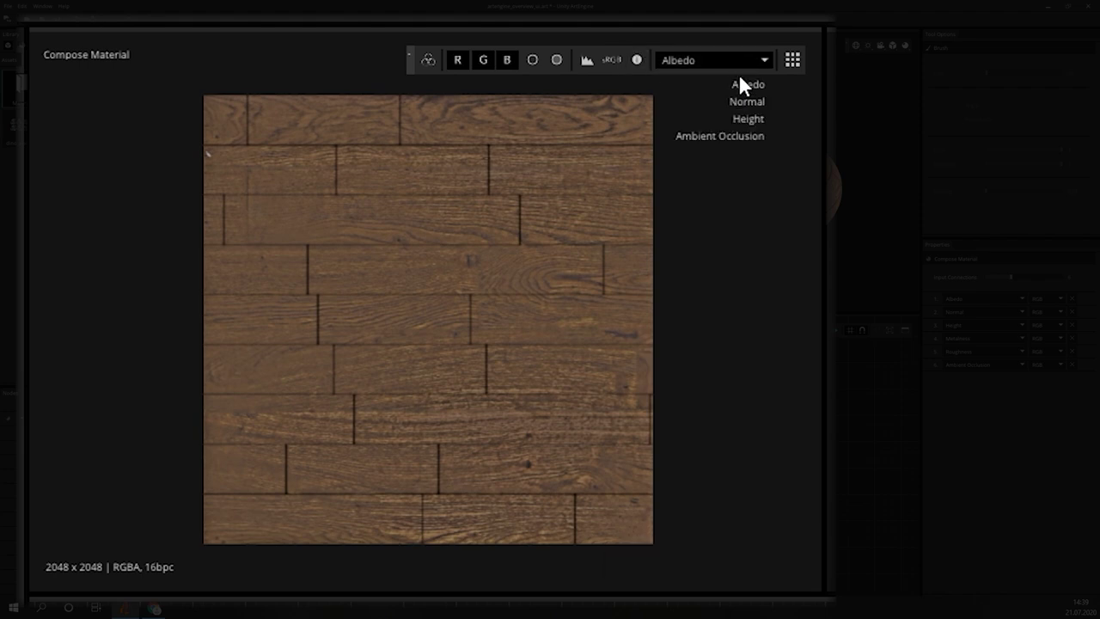
{"action": "left_click", "coordinate": [774, 183]}
{"action": "left_click", "coordinate": [793, 67]}
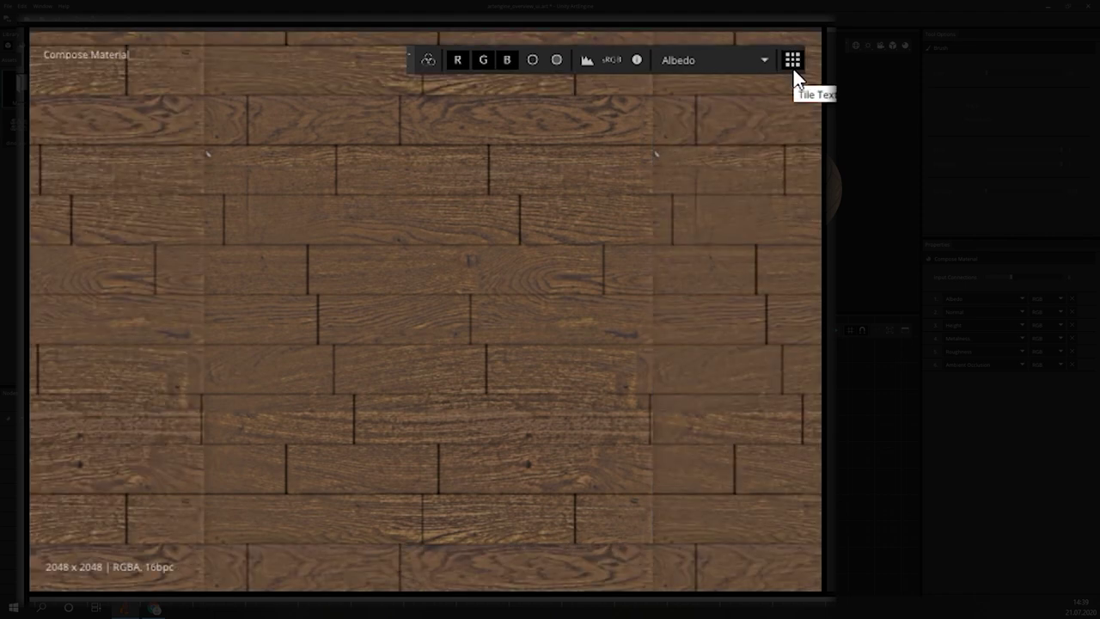
{"action": "left_click", "coordinate": [792, 67]}
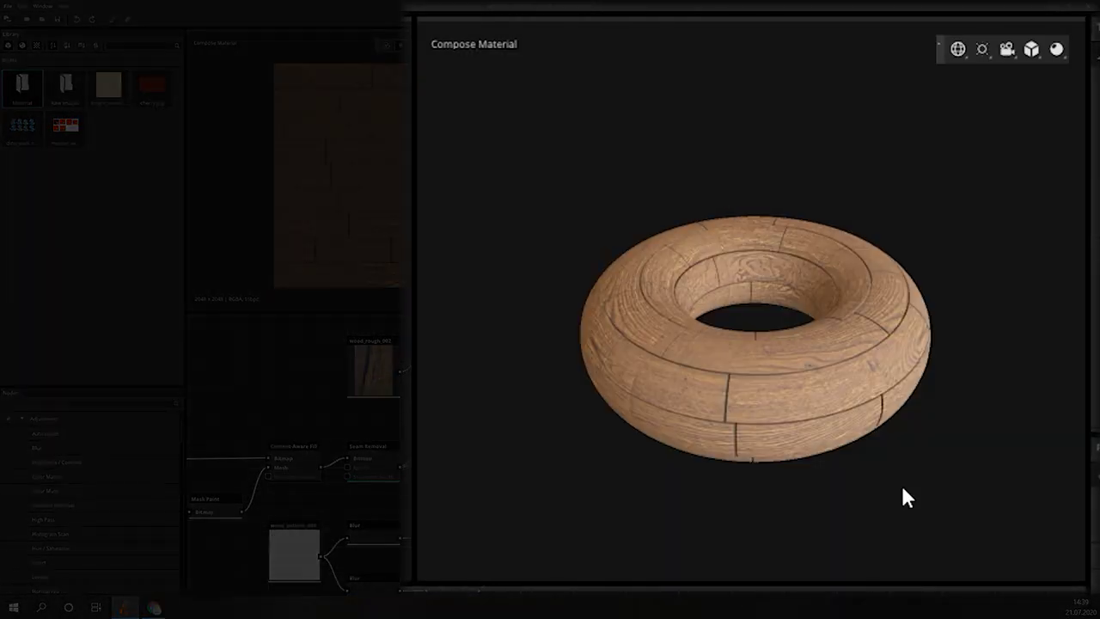
Orbit and zoom around the wooden torus, then swing the light above and left of it
{"action": "mouse_move", "coordinate": [828, 262]}
{"action": "left_mouse_down"}
{"action": "mouse_move", "coordinate": [807, 246]}
{"action": "mouse_move", "coordinate": [832, 279]}
{"action": "left_mouse_up"}
{"action": "left_click_drag", "start_coordinate": [911, 520], "coordinate": [877, 449]}
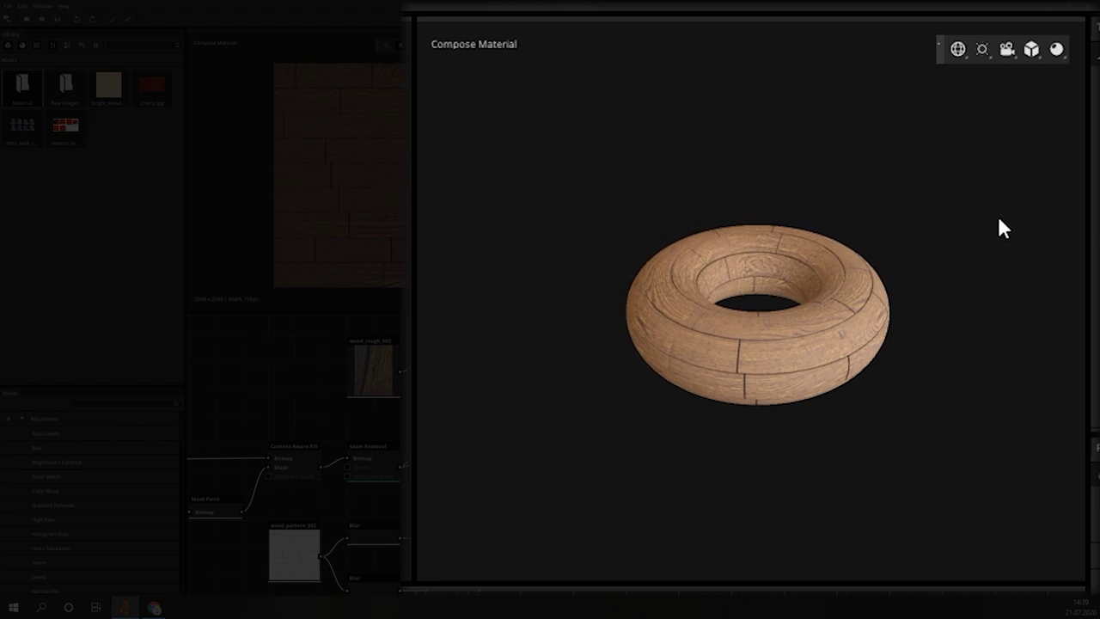
{"action": "left_click_drag", "start_coordinate": [1000, 226], "coordinate": [949, 286]}
{"action": "middle_click_drag", "start_coordinate": [949, 288], "coordinate": [789, 346]}
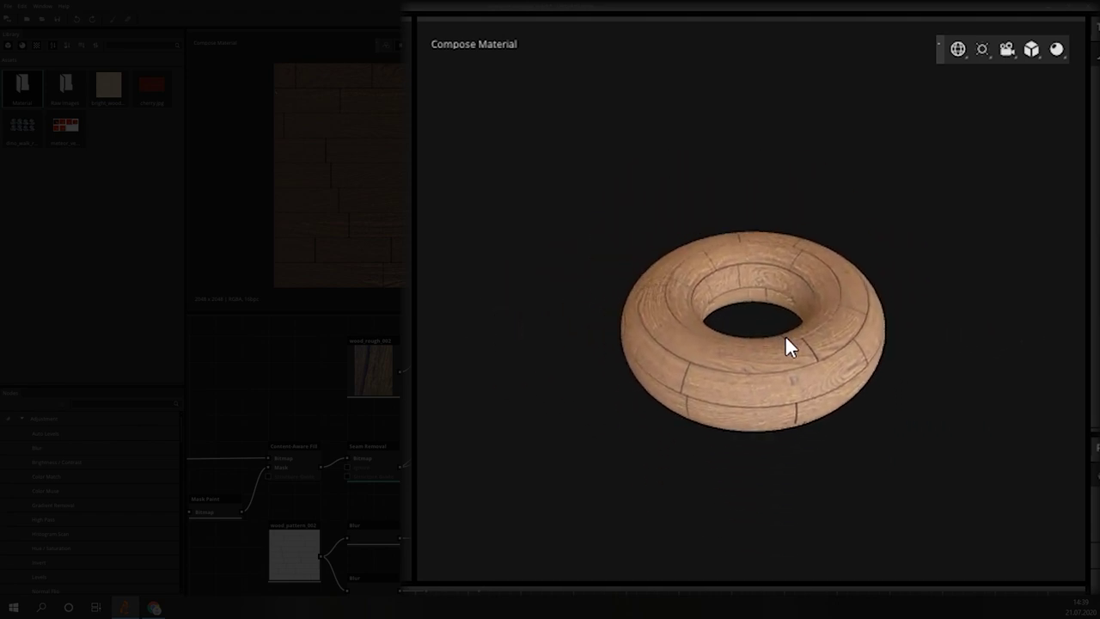
{"action": "scroll", "coordinate": [776, 329], "scroll_direction": "down", "scroll_amount": 5}
{"action": "scroll", "coordinate": [777, 327], "scroll_direction": "up", "scroll_amount": 5}
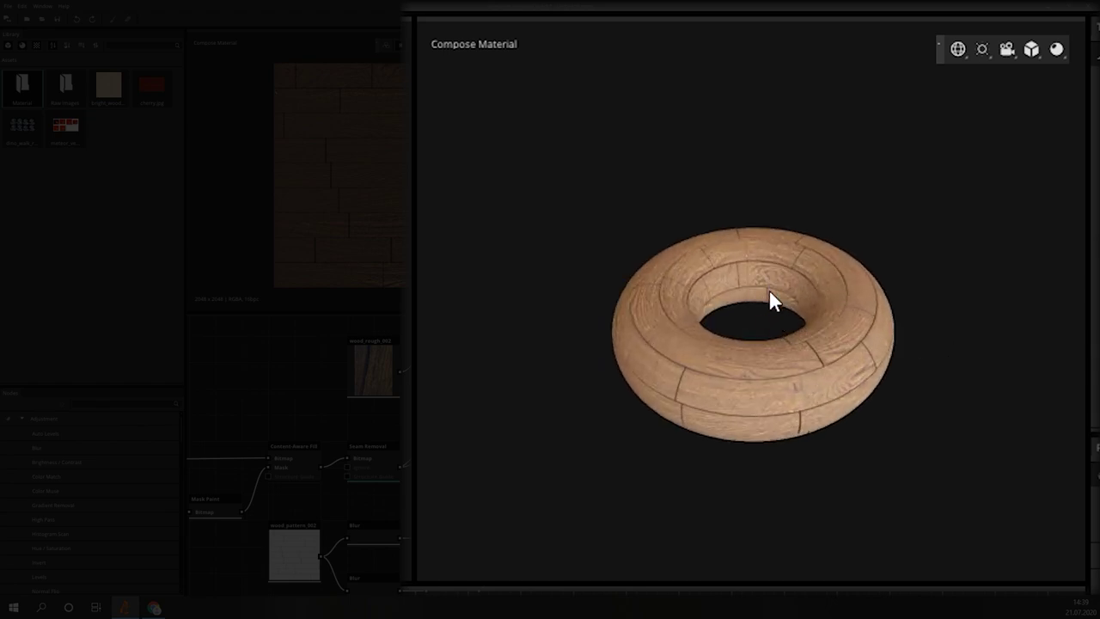
{"action": "scroll", "coordinate": [770, 404], "scroll_direction": "down", "scroll_amount": 3}
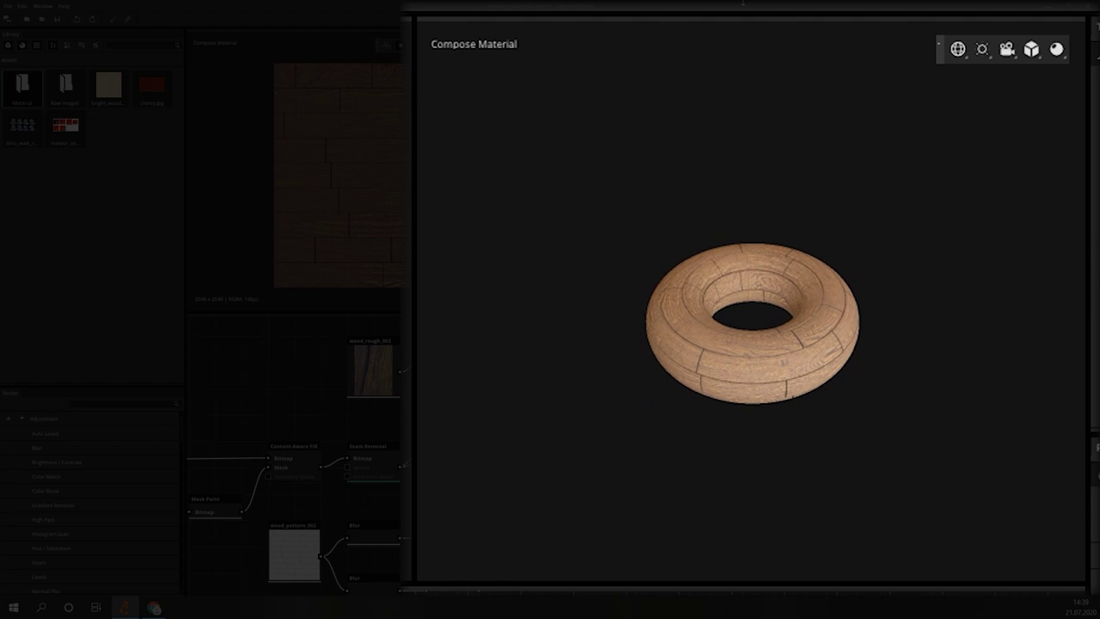
{"action": "scroll", "coordinate": [787, 398], "scroll_direction": "down", "scroll_amount": 3}
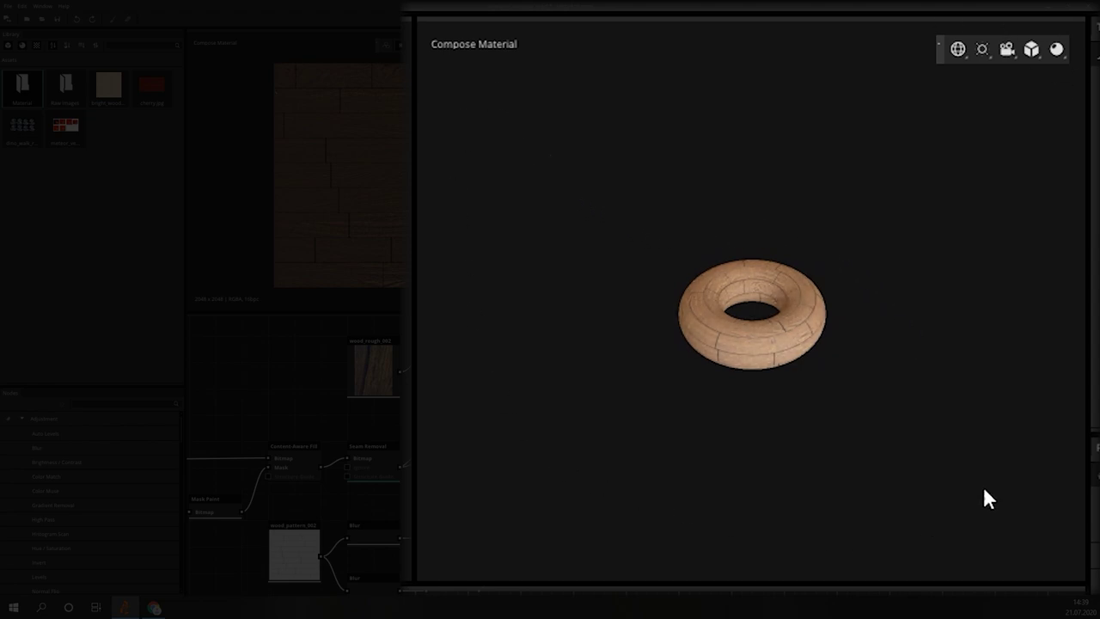
{"action": "right_click_drag", "start_coordinate": [888, 376], "coordinate": [753, 206], "text": "shift"}
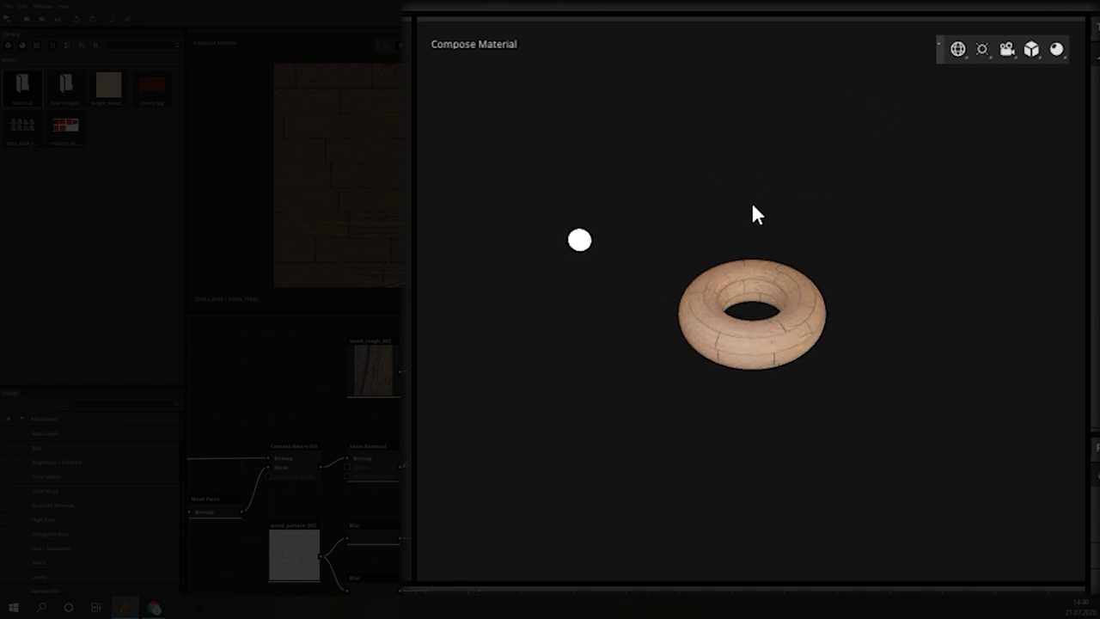
{"action": "left_click", "coordinate": [966, 49]}
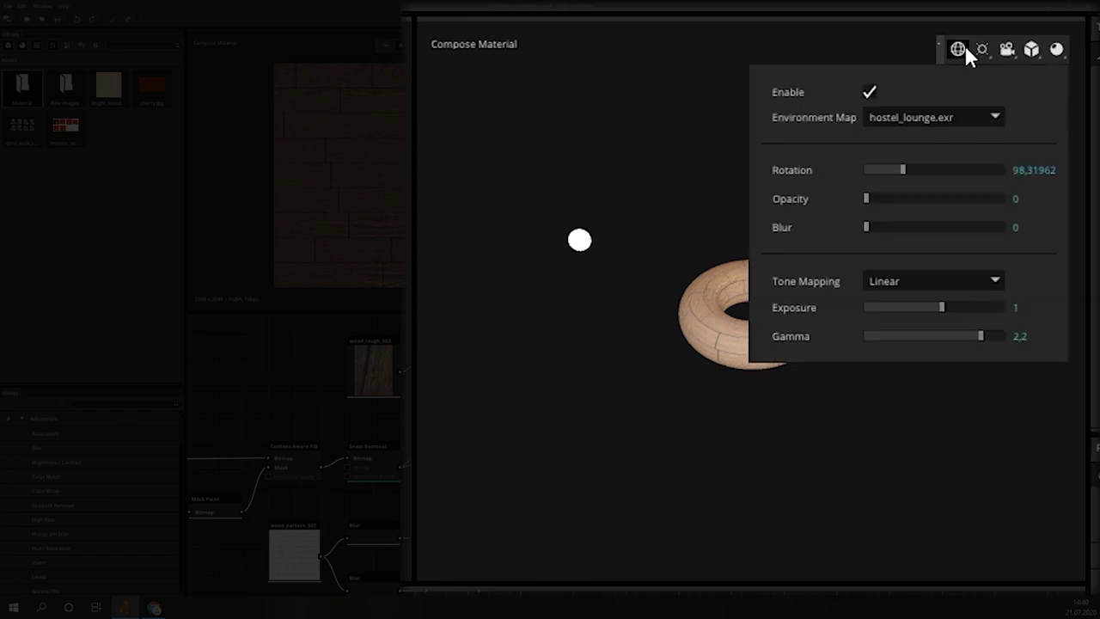
{"action": "left_click", "coordinate": [994, 118]}
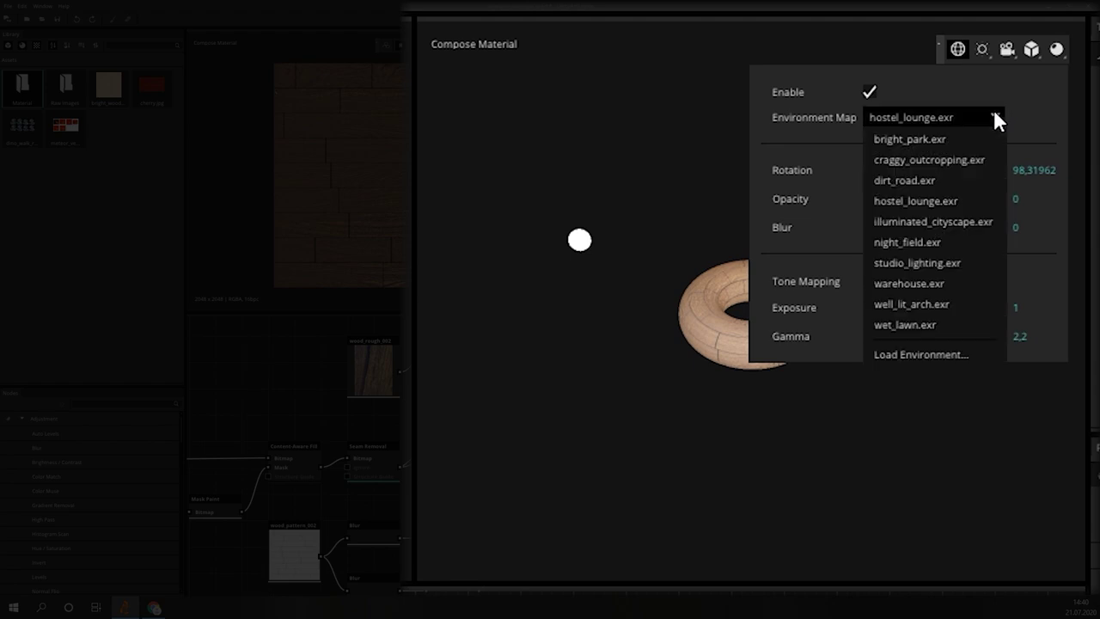
{"action": "left_click", "coordinate": [994, 117]}
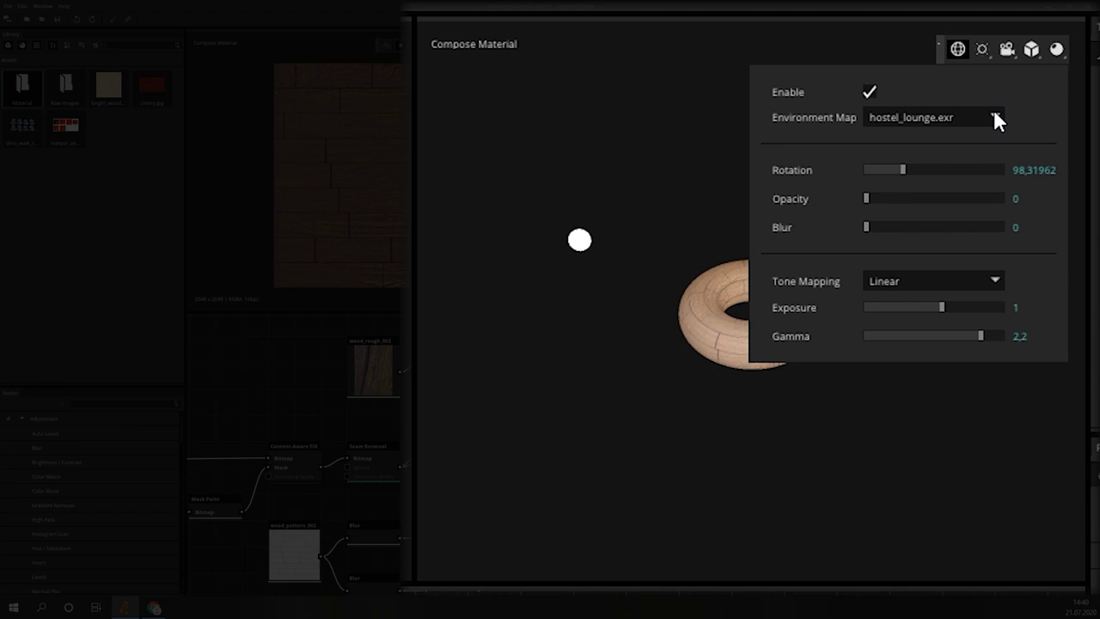
{"action": "left_click", "coordinate": [984, 48]}
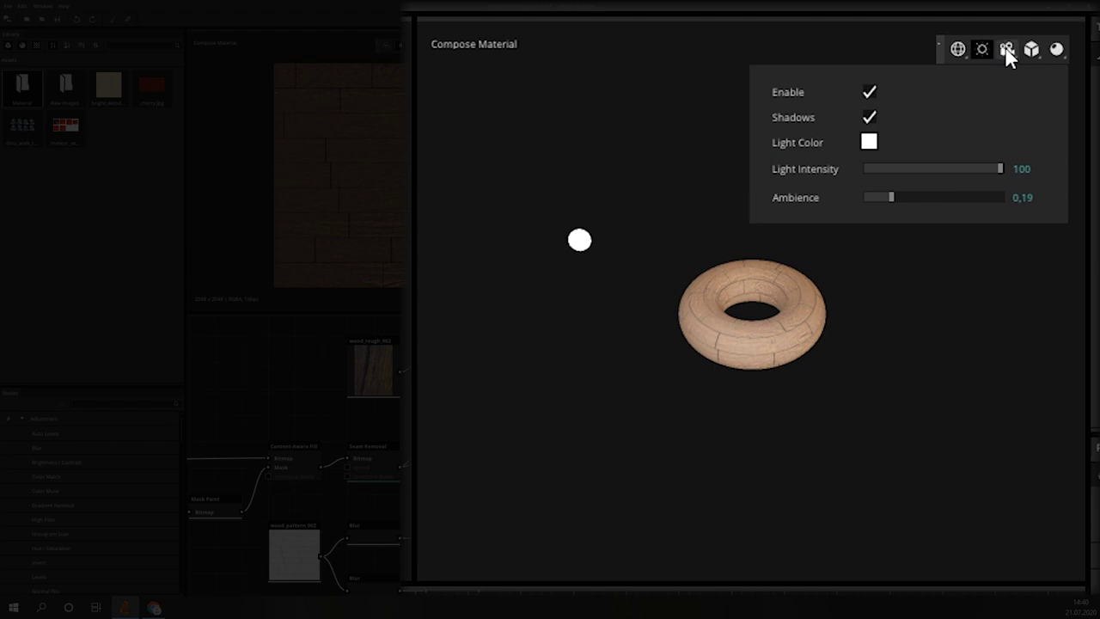
{"action": "left_click", "coordinate": [1007, 49]}
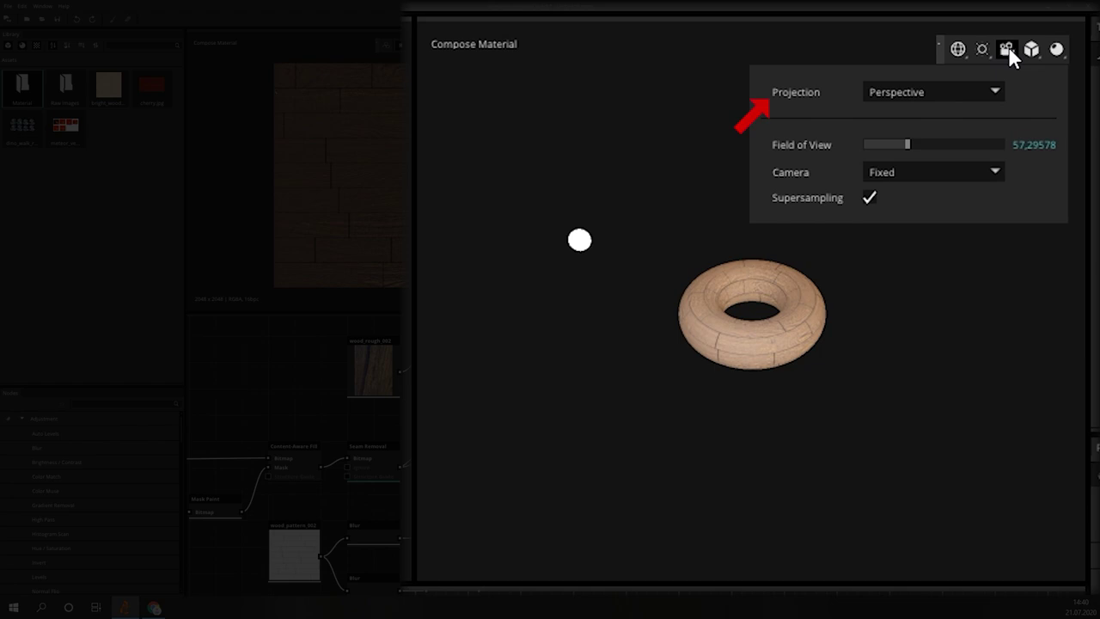
{"action": "left_click", "coordinate": [995, 92]}
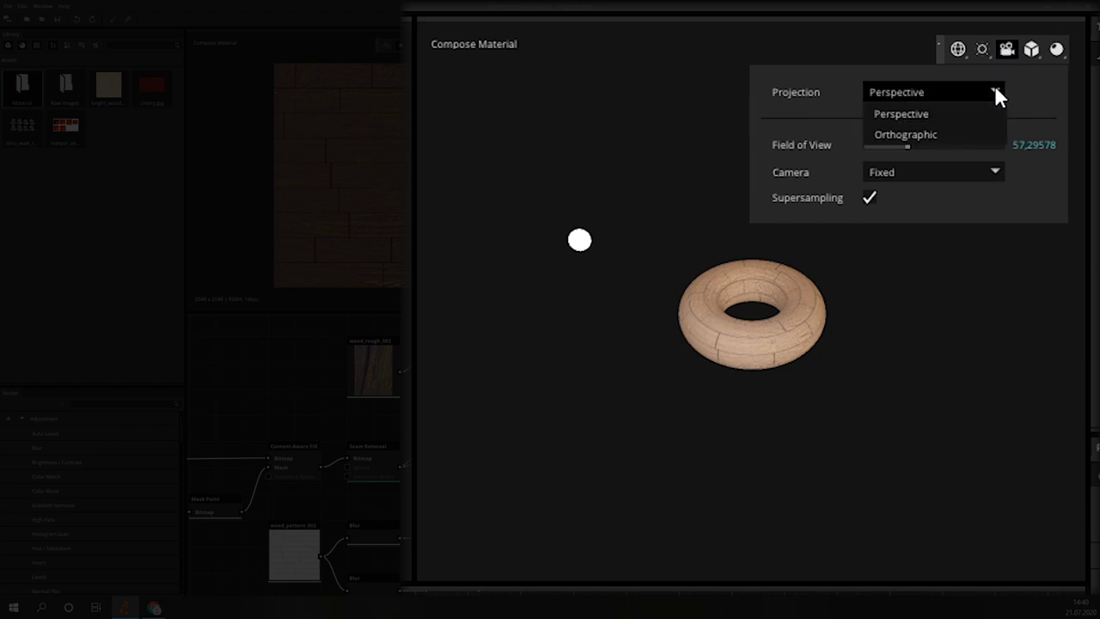
{"action": "left_click", "coordinate": [994, 86]}
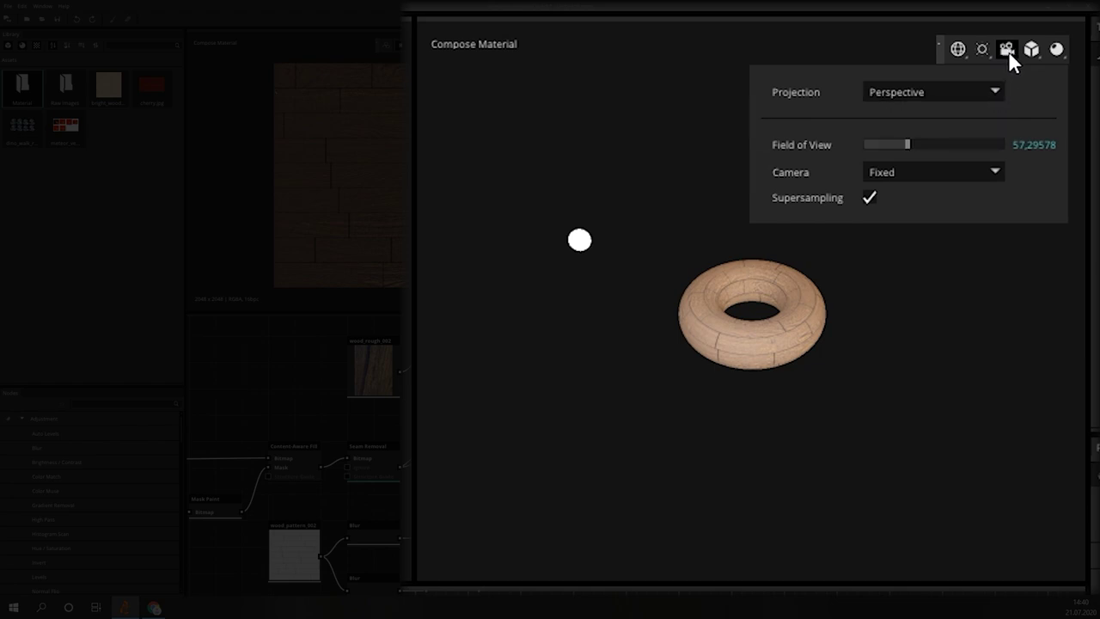
{"action": "left_click", "coordinate": [1009, 53]}
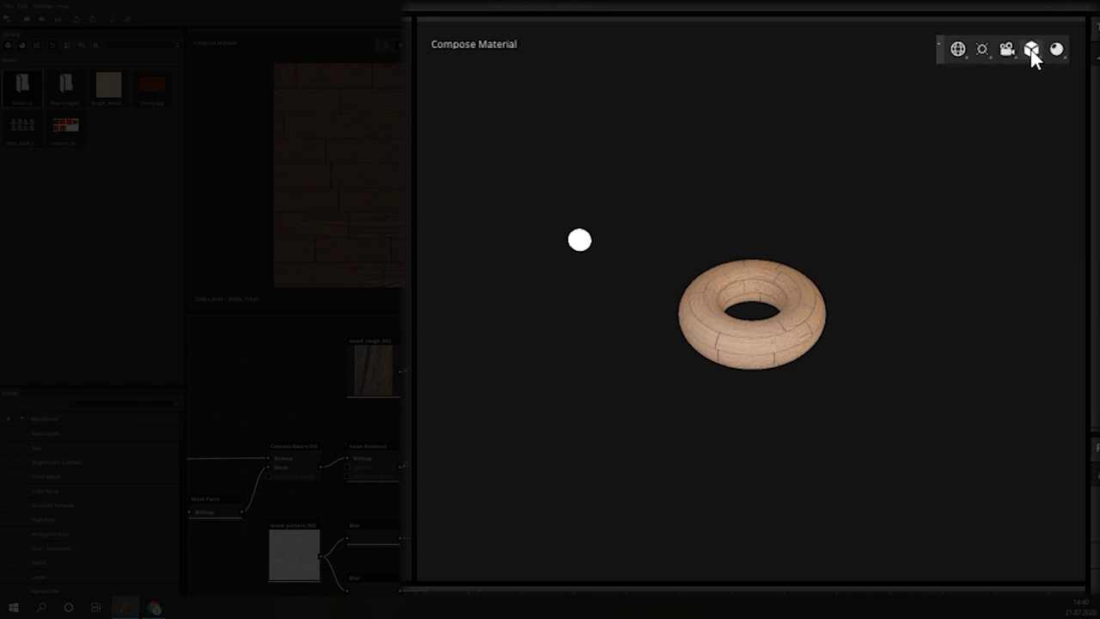
Keep torus.FBX as preview model and set tessellation to 15,23 and height to 0,063
{"action": "left_click", "coordinate": [1032, 50]}
{"action": "left_click", "coordinate": [1004, 94]}
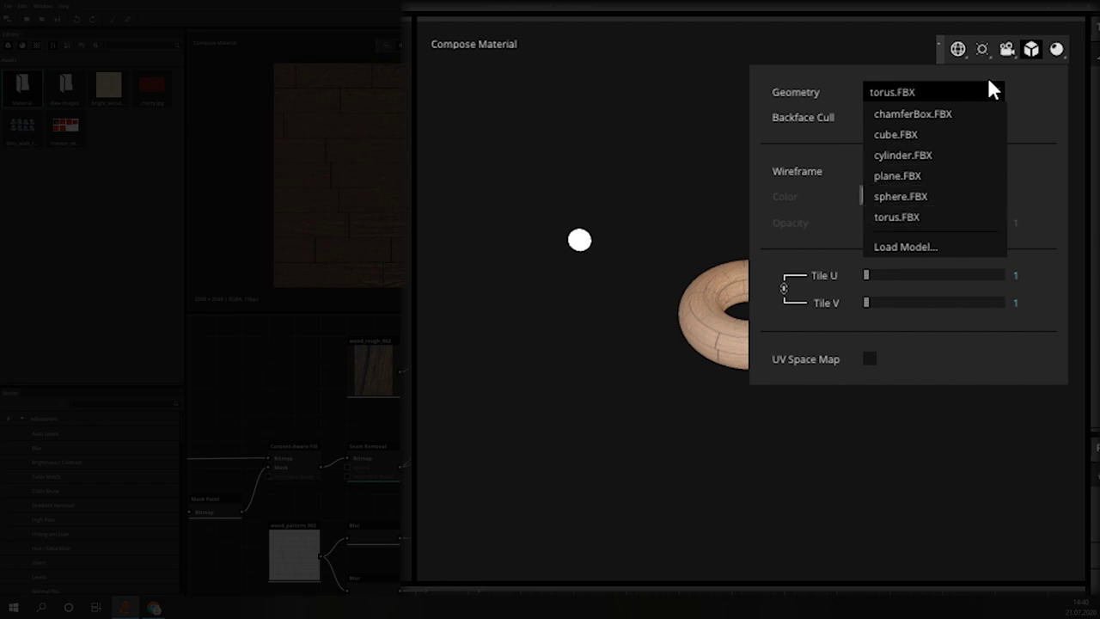
{"action": "left_click", "coordinate": [999, 91]}
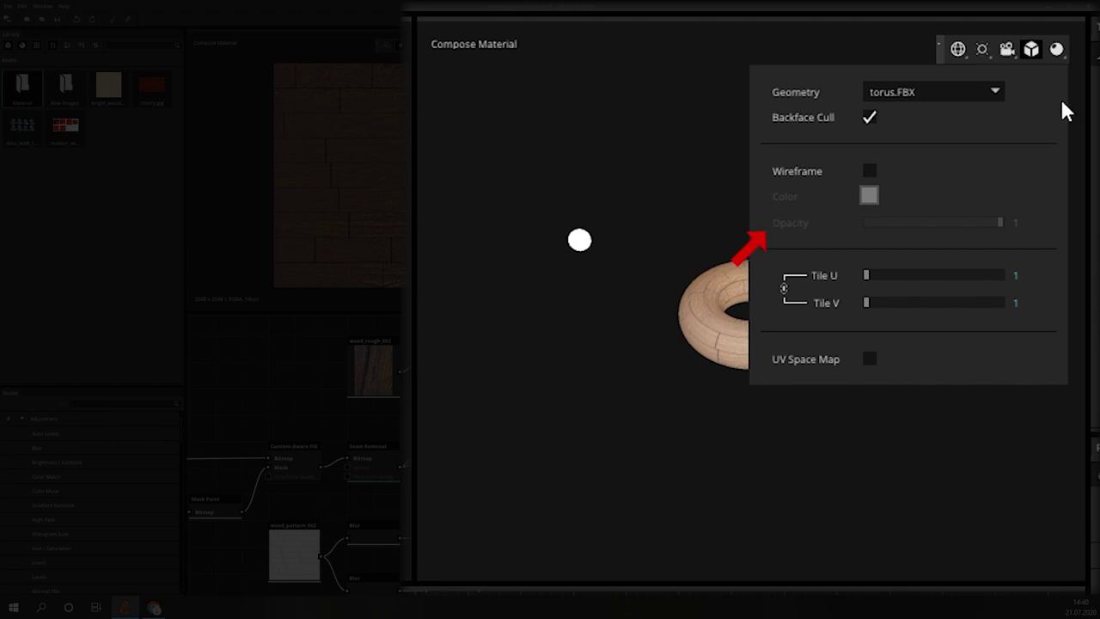
{"action": "left_click", "coordinate": [1066, 58]}
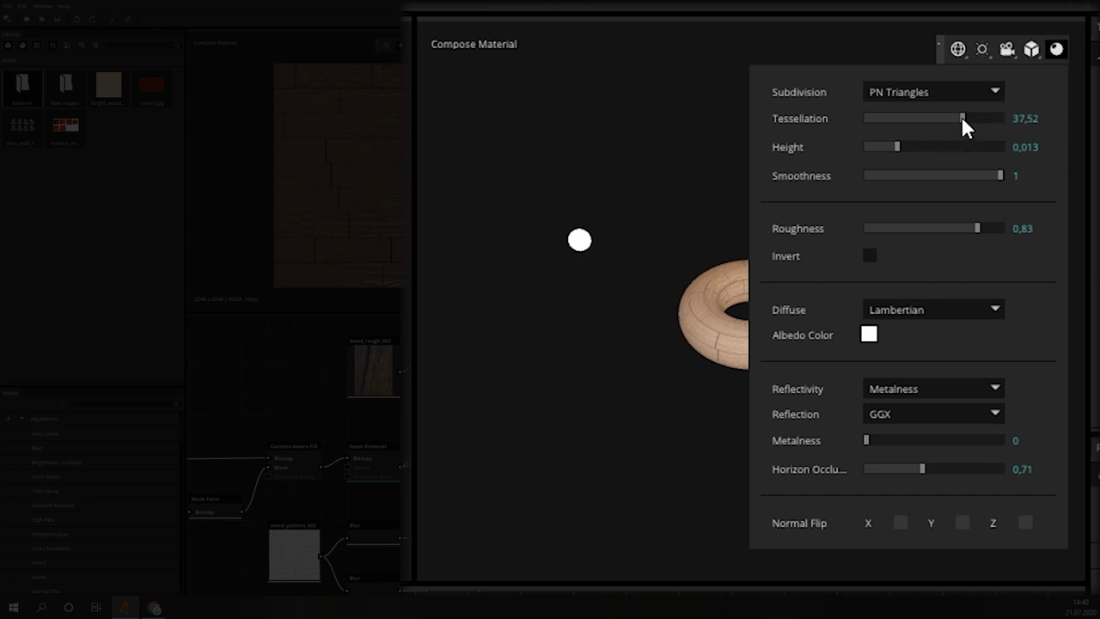
{"action": "mouse_move", "coordinate": [962, 118]}
{"action": "left_mouse_down"}
{"action": "mouse_move", "coordinate": [881, 116]}
{"action": "mouse_move", "coordinate": [935, 121]}
{"action": "mouse_move", "coordinate": [941, 139]}
{"action": "mouse_move", "coordinate": [977, 139]}
{"action": "mouse_move", "coordinate": [919, 144]}
{"action": "left_mouse_up"}
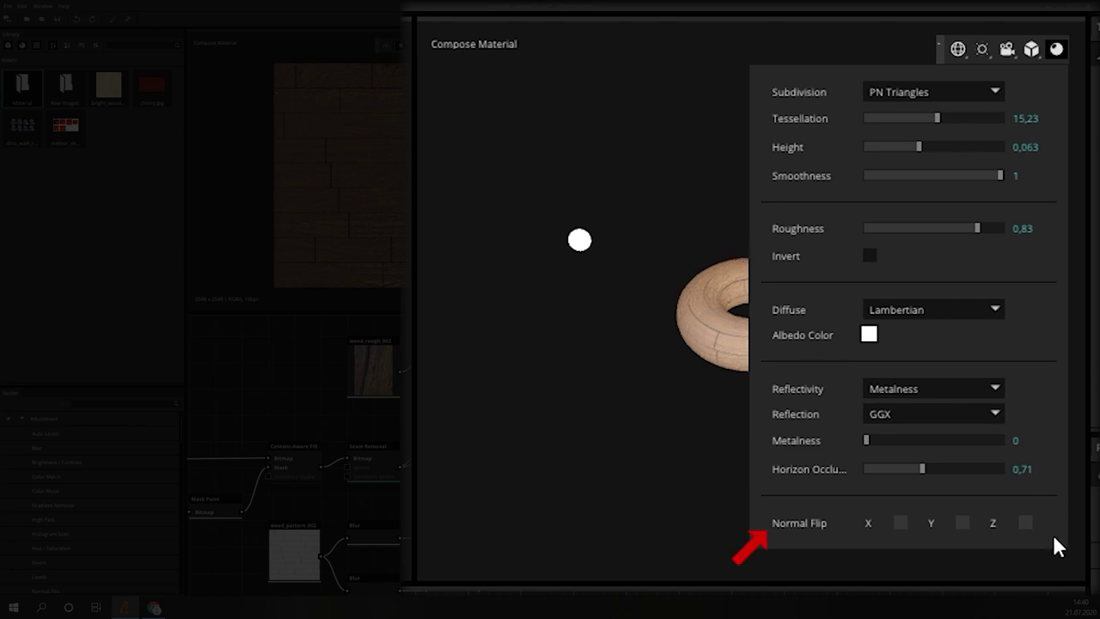
{"action": "left_click", "coordinate": [1057, 49]}
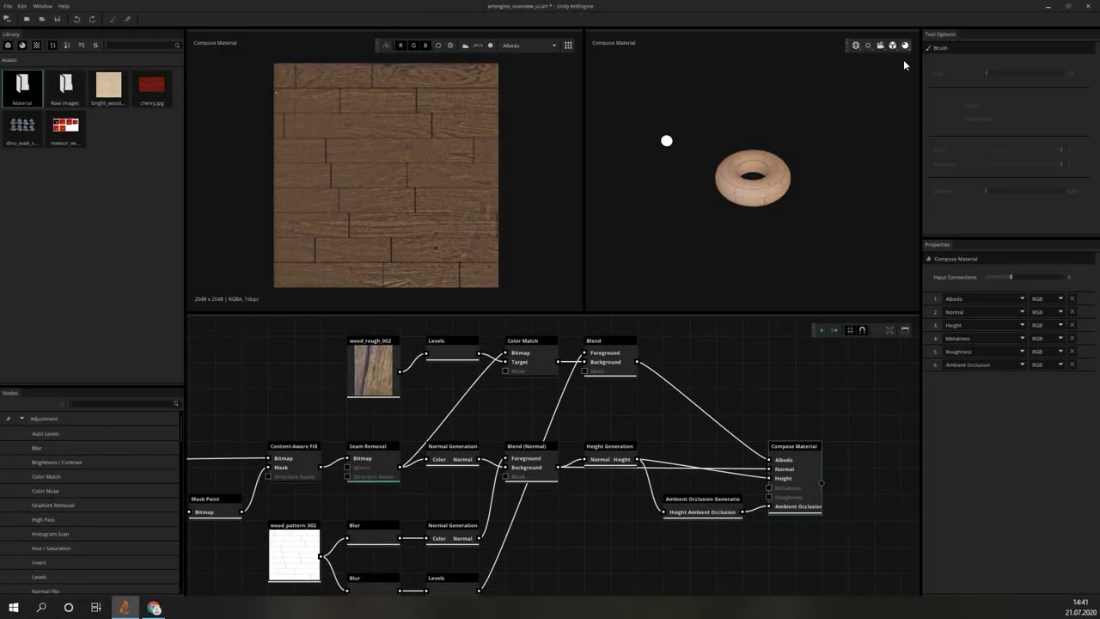
Filter the node library by typing 'blen' in the Nodes search
{"action": "mouse_move", "coordinate": [365, 455]}
{"action": "middle_mouse_down"}
{"action": "mouse_move", "coordinate": [405, 459]}
{"action": "mouse_move", "coordinate": [406, 528]}
{"action": "mouse_move", "coordinate": [413, 517]}
{"action": "middle_mouse_up"}
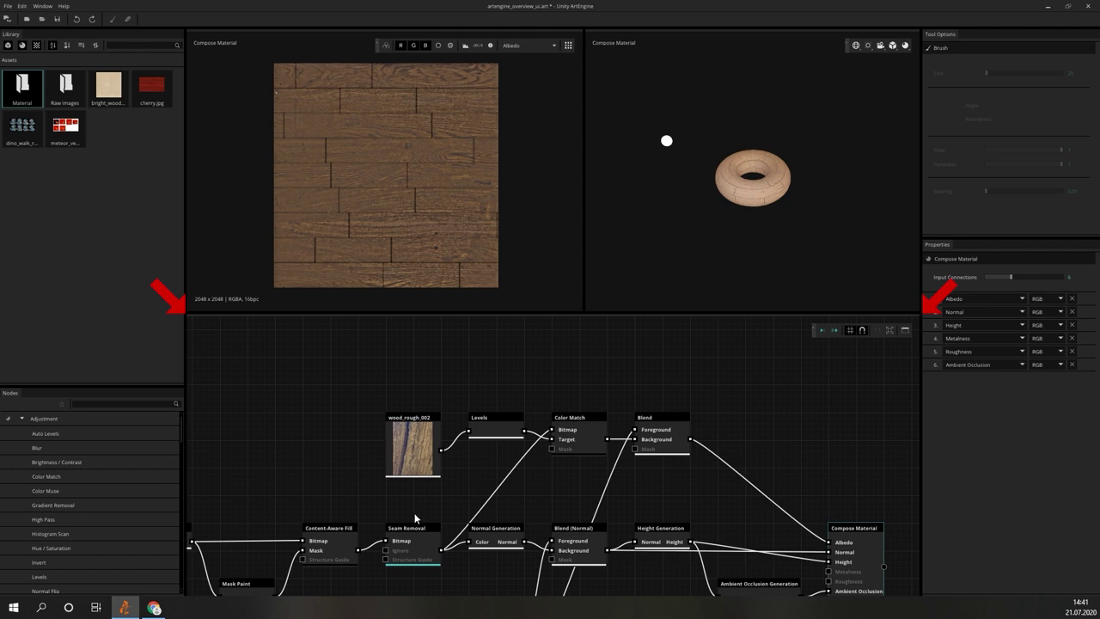
{"action": "scroll", "coordinate": [480, 502], "scroll_direction": "up", "scroll_amount": 1}
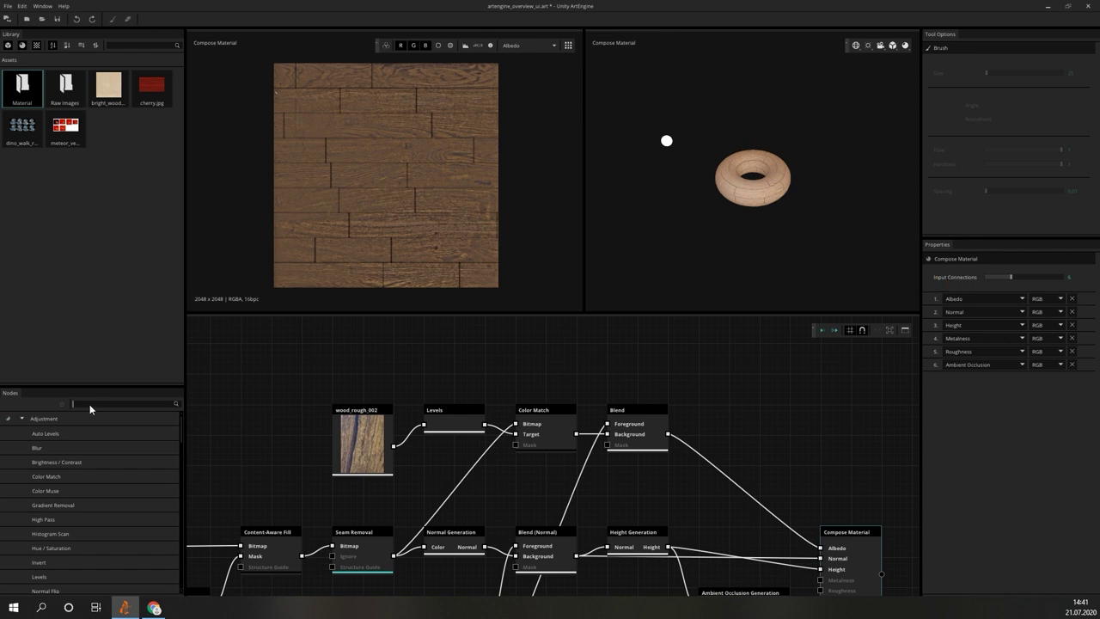
{"action": "type", "text": "blend"}
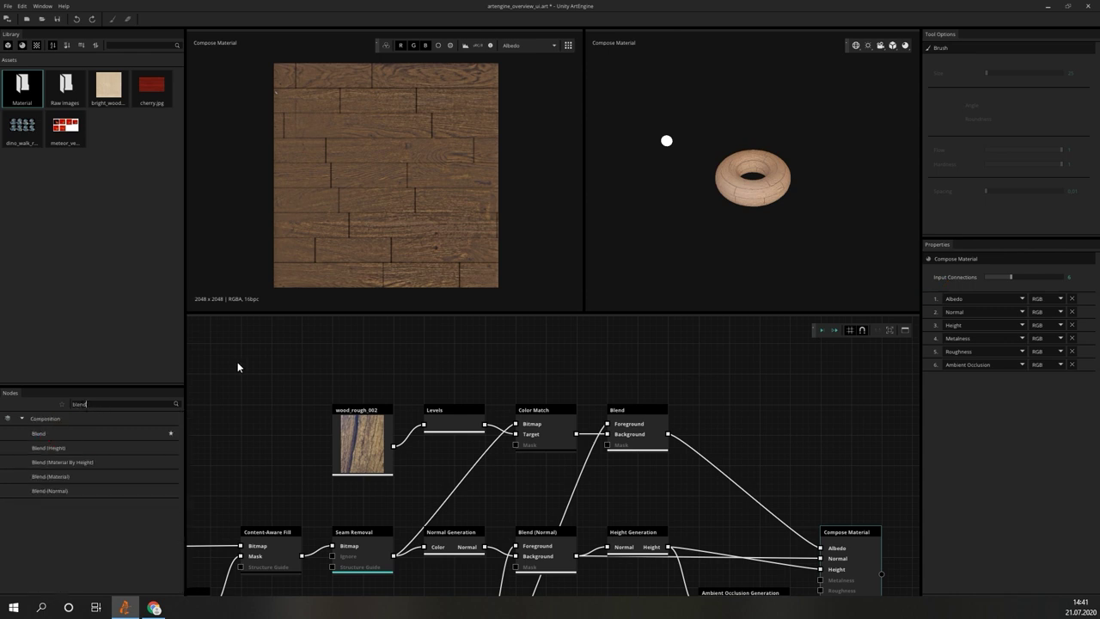
Add a Levels node to the graph, move it, then delete the unconnected node
{"action": "left_click", "coordinate": [310, 334]}
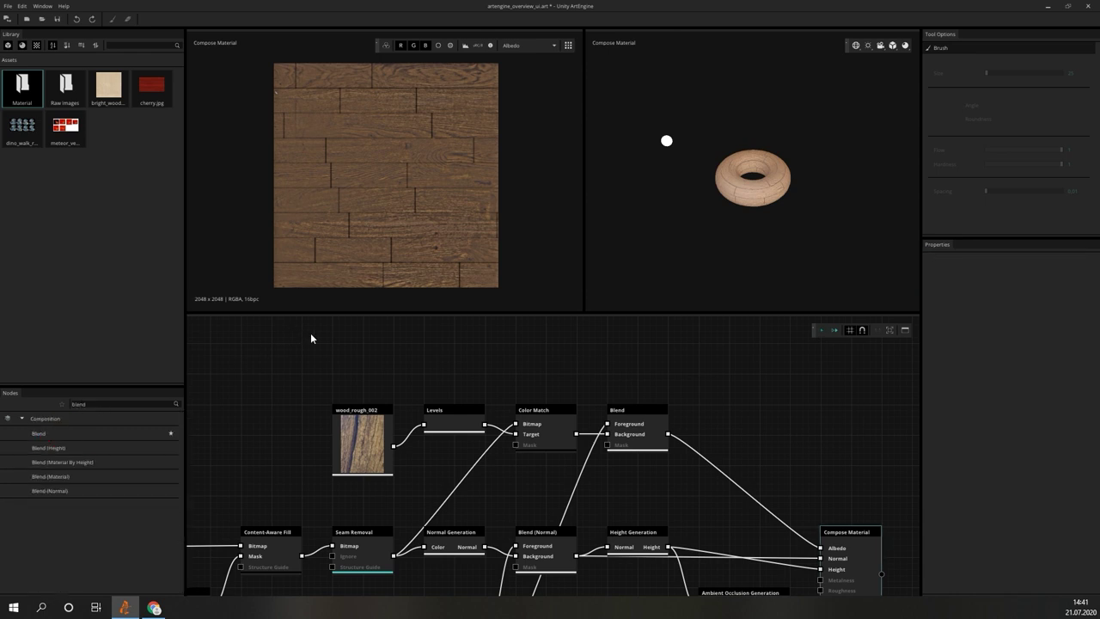
{"action": "right_click", "coordinate": [355, 359]}
{"action": "type", "text": "levels"}
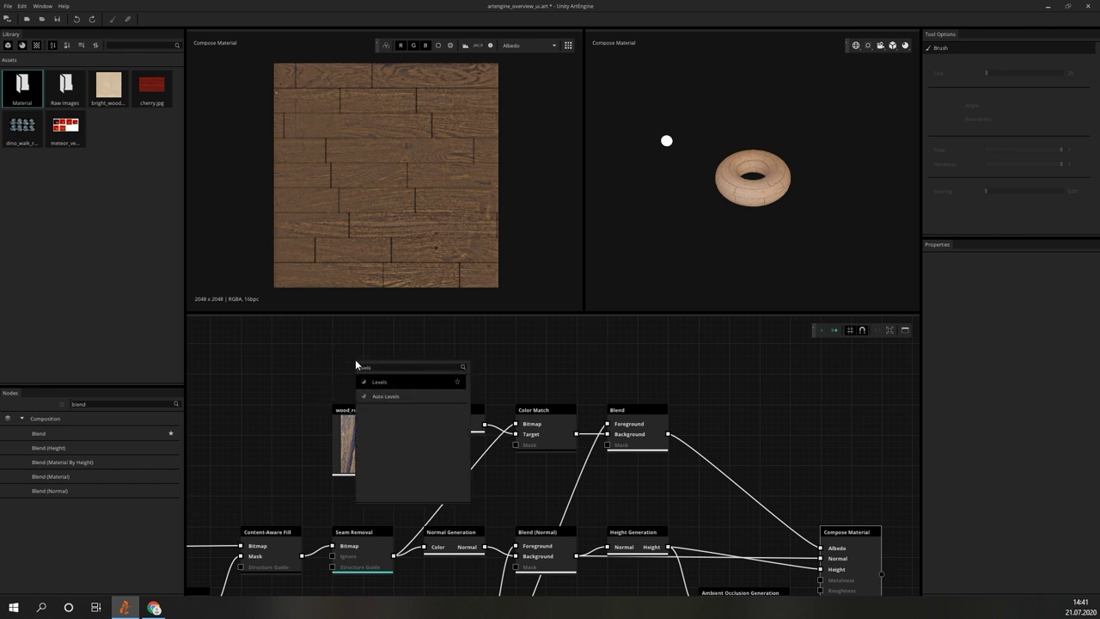
{"action": "key", "text": "Return"}
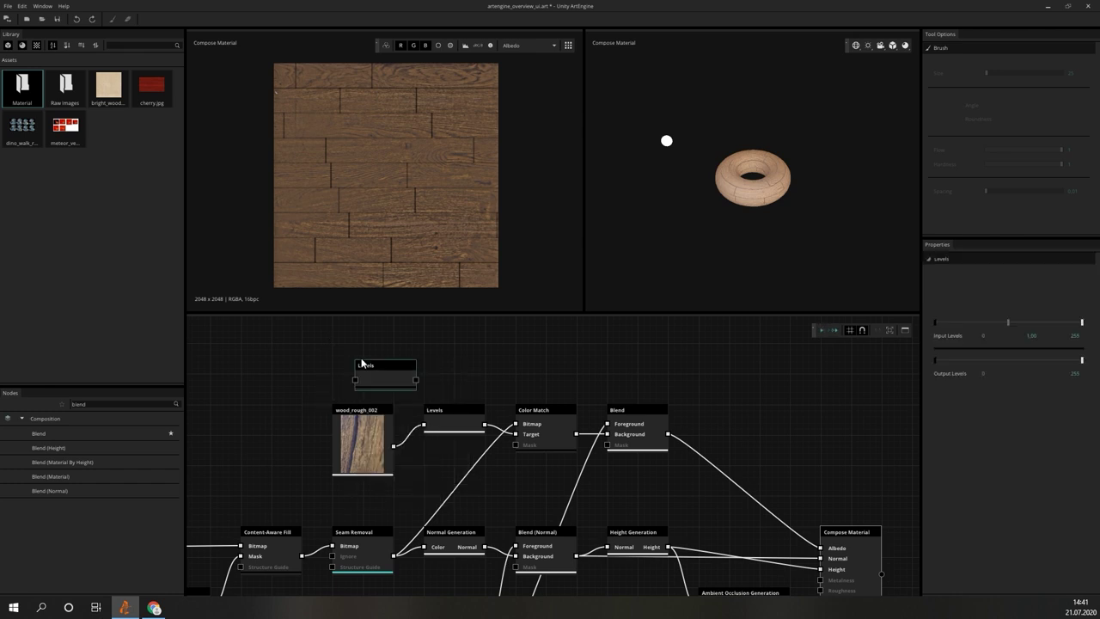
{"action": "left_click_drag", "start_coordinate": [383, 369], "coordinate": [444, 338]}
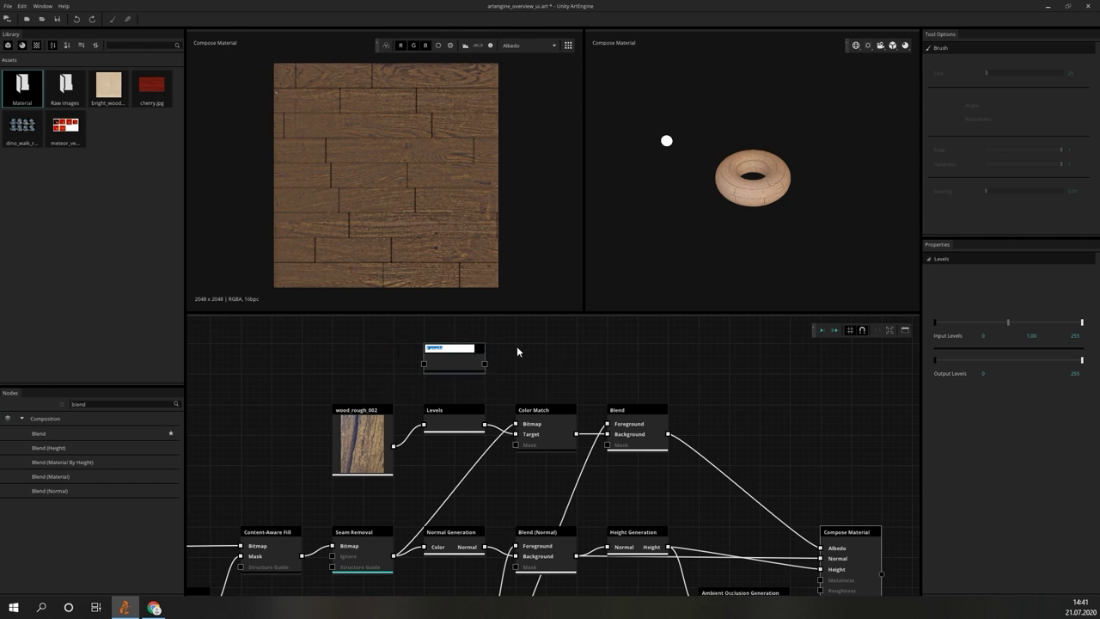
{"action": "left_click", "coordinate": [538, 350]}
{"action": "left_click", "coordinate": [464, 359]}
{"action": "key", "text": "Delete"}
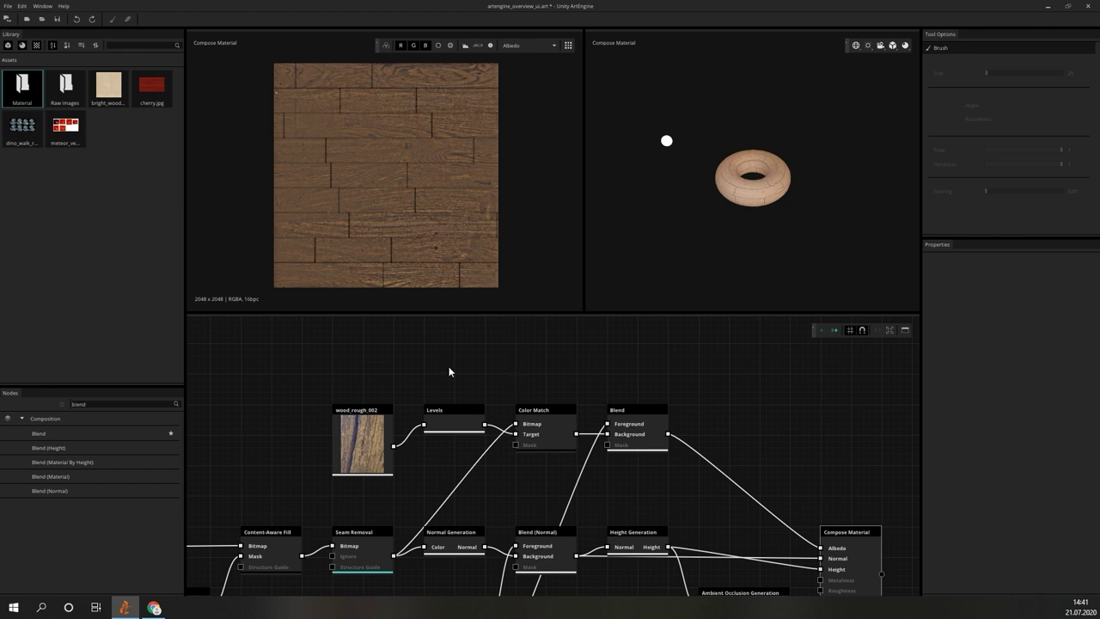
Add cherry.jpg as a node above wood_rough_002 and feed it into a new Levels node
{"action": "left_click_drag", "start_coordinate": [151, 86], "coordinate": [355, 344]}
{"action": "middle_click_drag", "start_coordinate": [491, 346], "coordinate": [505, 455]}
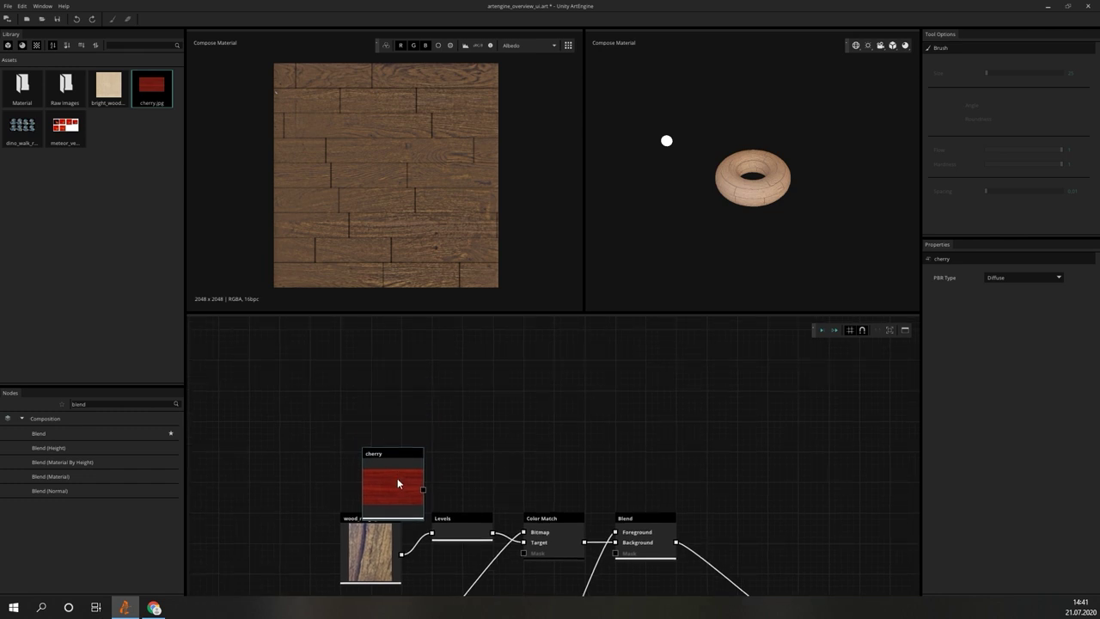
{"action": "left_click_drag", "start_coordinate": [397, 478], "coordinate": [380, 455]}
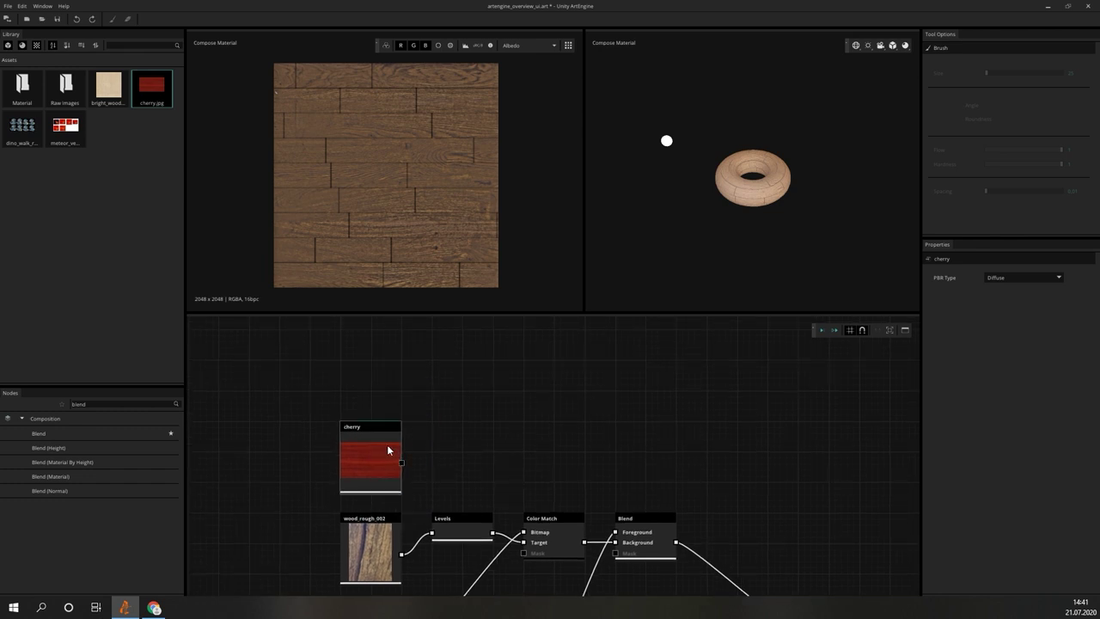
{"action": "right_click", "coordinate": [387, 444]}
{"action": "type", "text": "levels"}
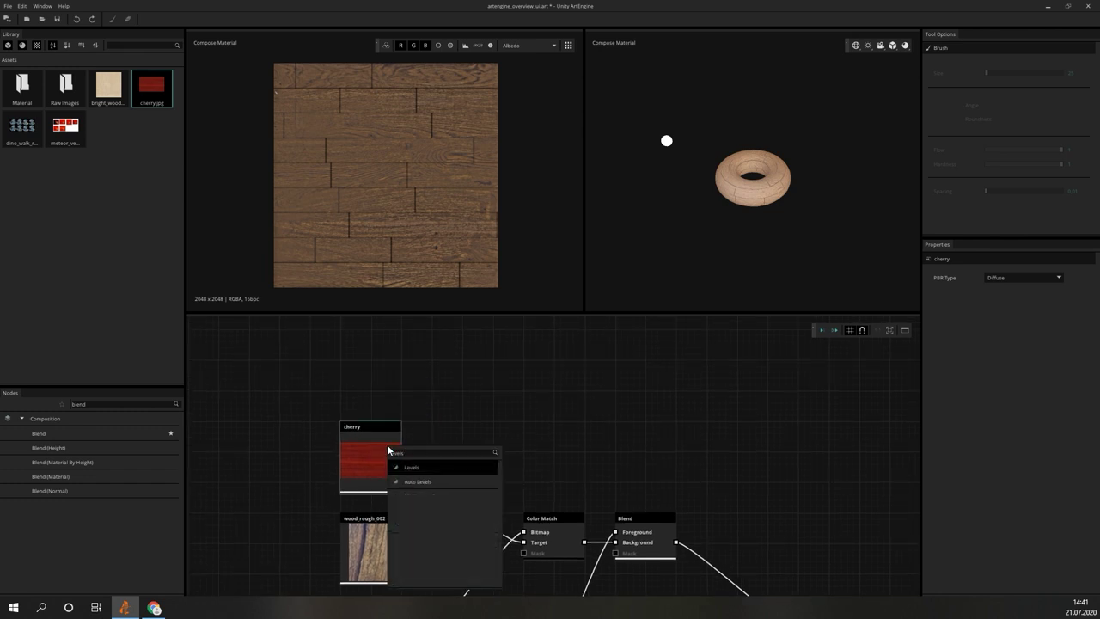
{"action": "key", "text": "Return"}
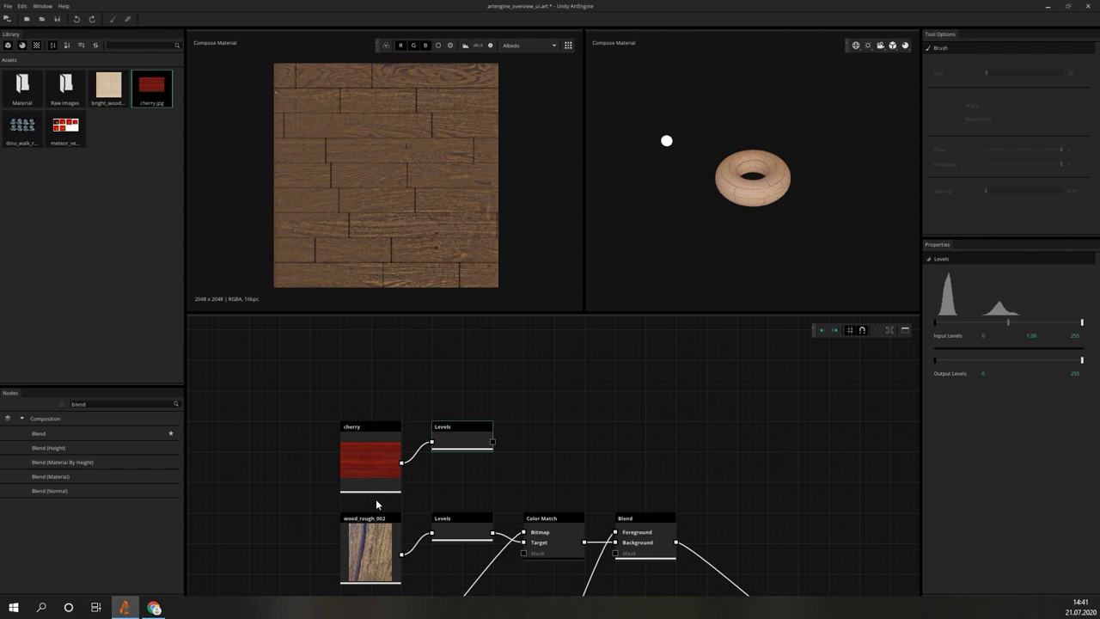
Preview the cherry texture in the 2D view and on the 3D torus
{"action": "left_click", "coordinate": [377, 536]}
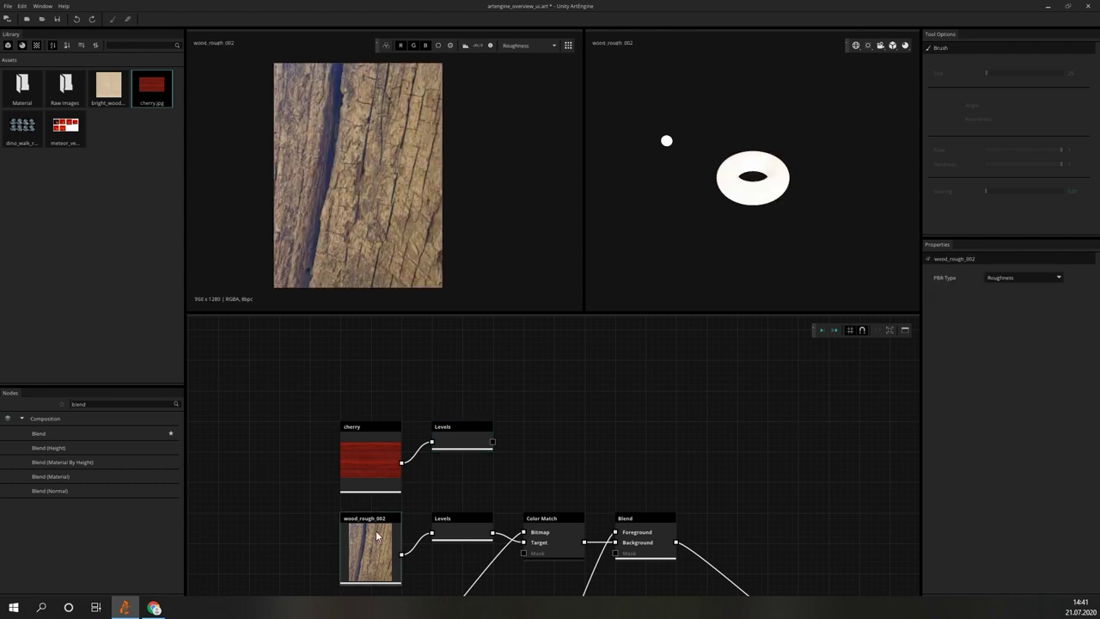
{"action": "right_click", "coordinate": [370, 451]}
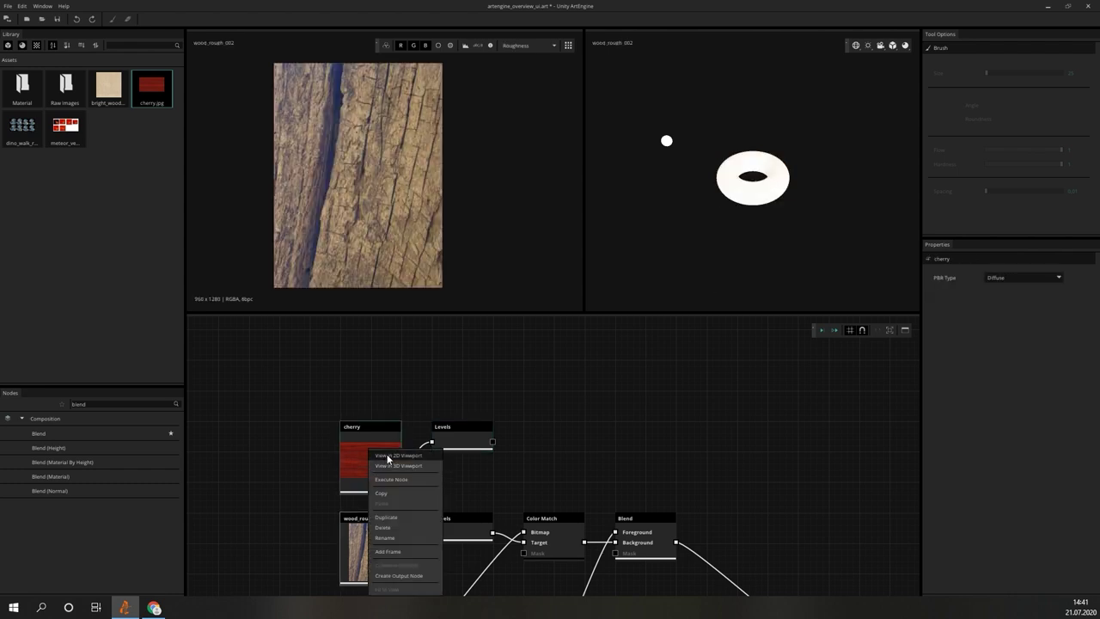
{"action": "left_click", "coordinate": [392, 455]}
{"action": "right_click", "coordinate": [391, 451]}
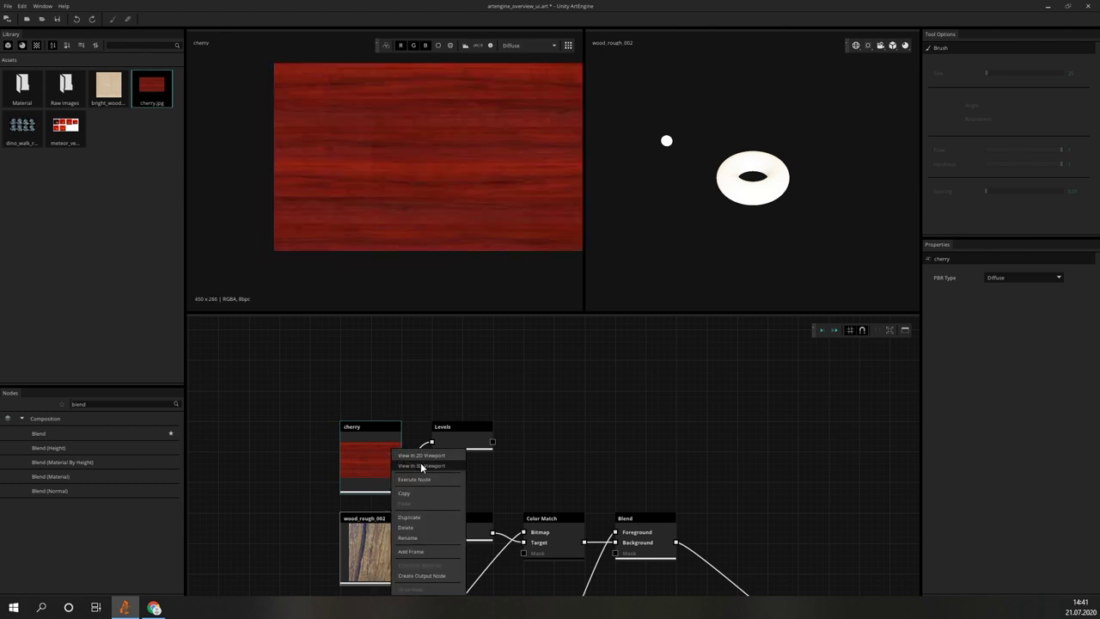
{"action": "left_click", "coordinate": [422, 466]}
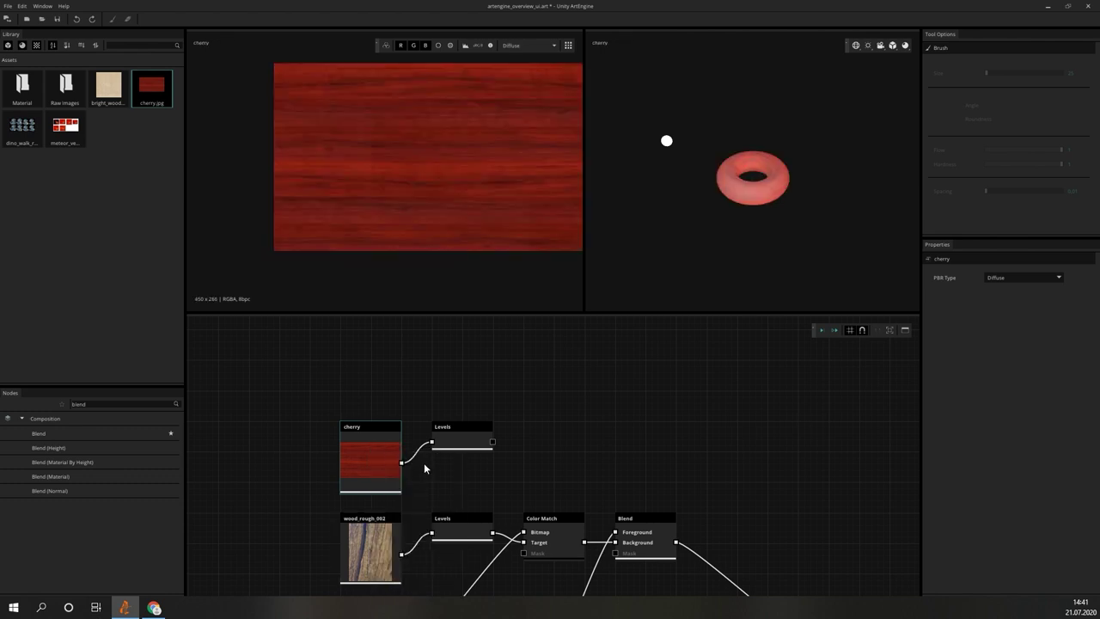
Inspect the cherry Levels and wood_rough_002 nodes, then execute the Color Match node
{"action": "left_click", "coordinate": [470, 443]}
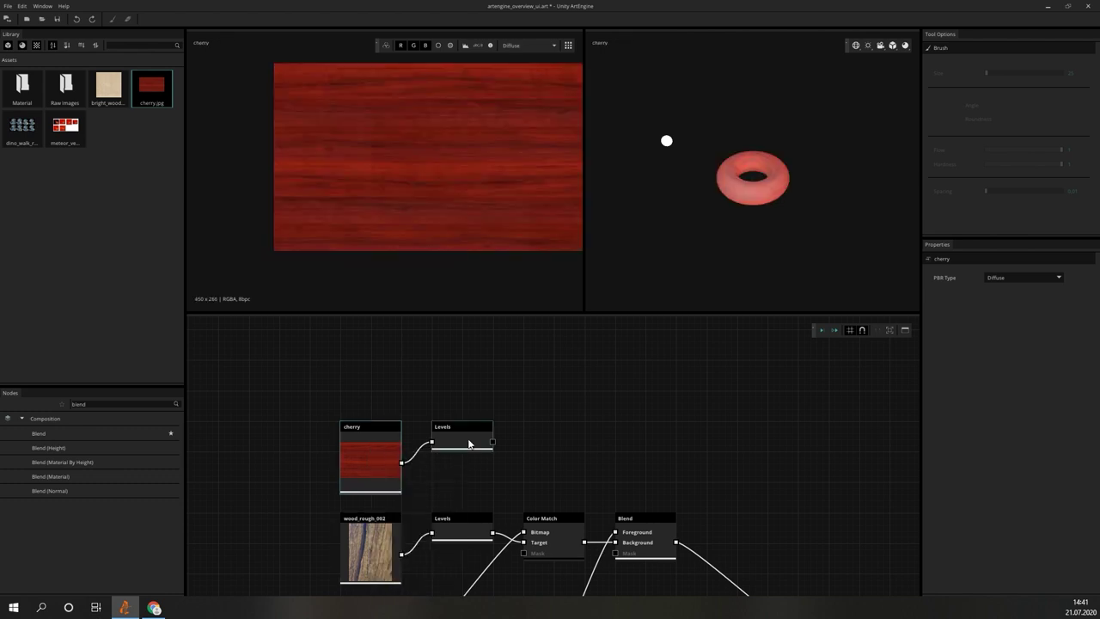
{"action": "left_click", "coordinate": [393, 552]}
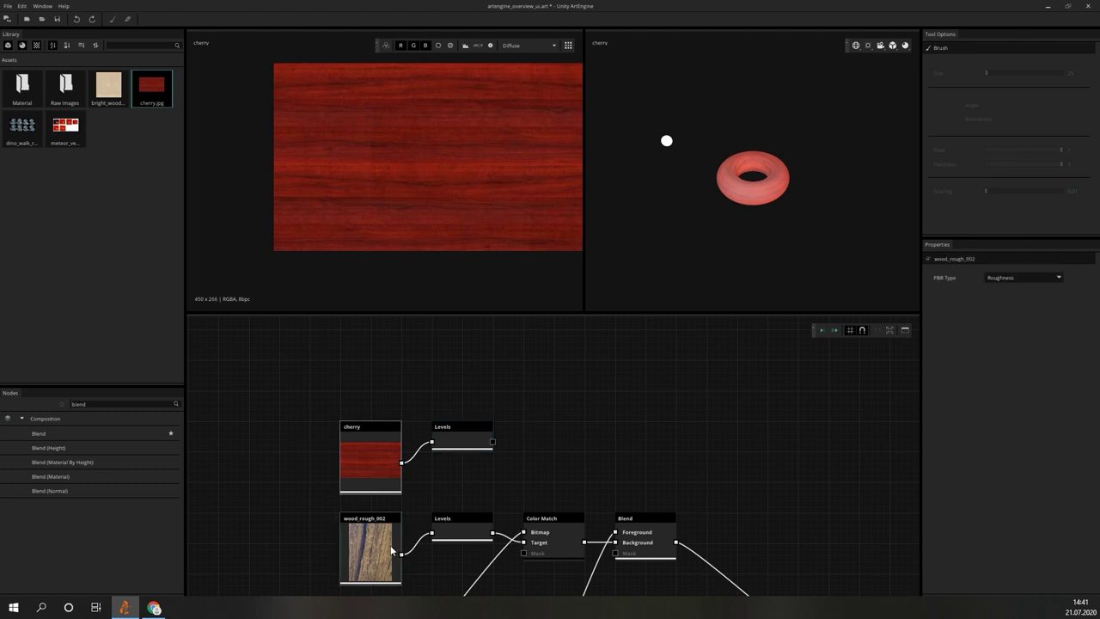
{"action": "scroll", "coordinate": [554, 465], "scroll_direction": "down", "scroll_amount": 3}
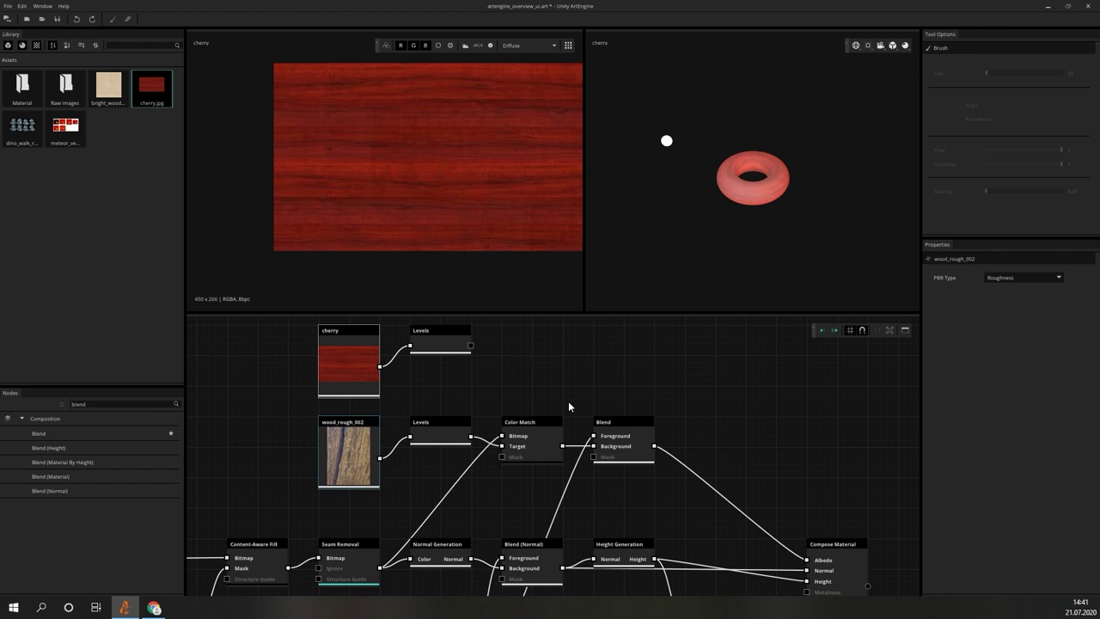
{"action": "right_click", "coordinate": [539, 431]}
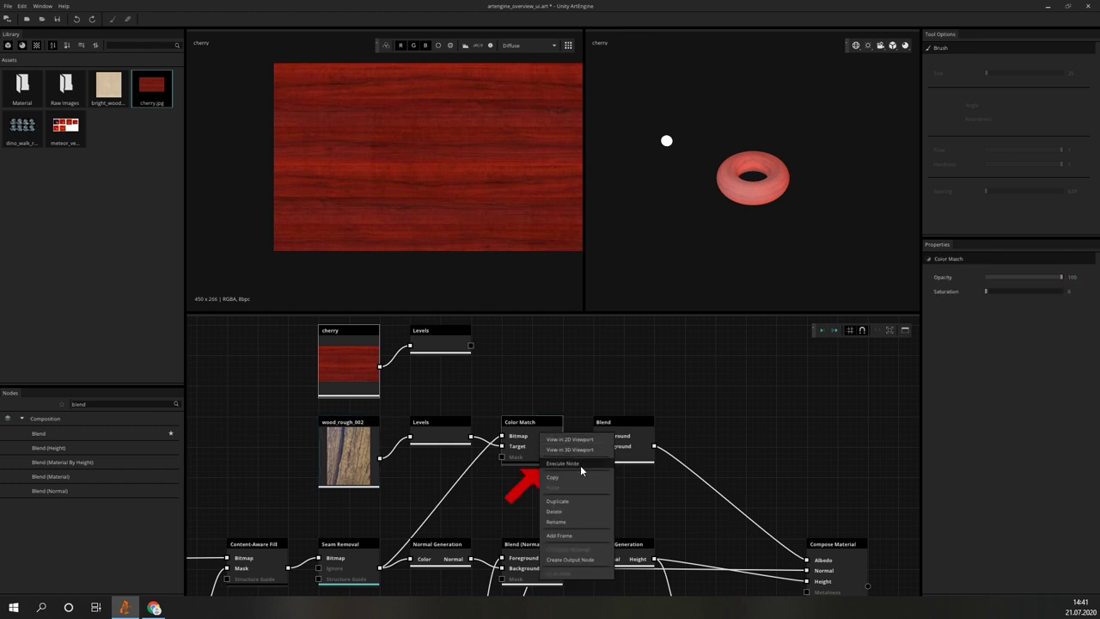
{"action": "left_click", "coordinate": [580, 465]}
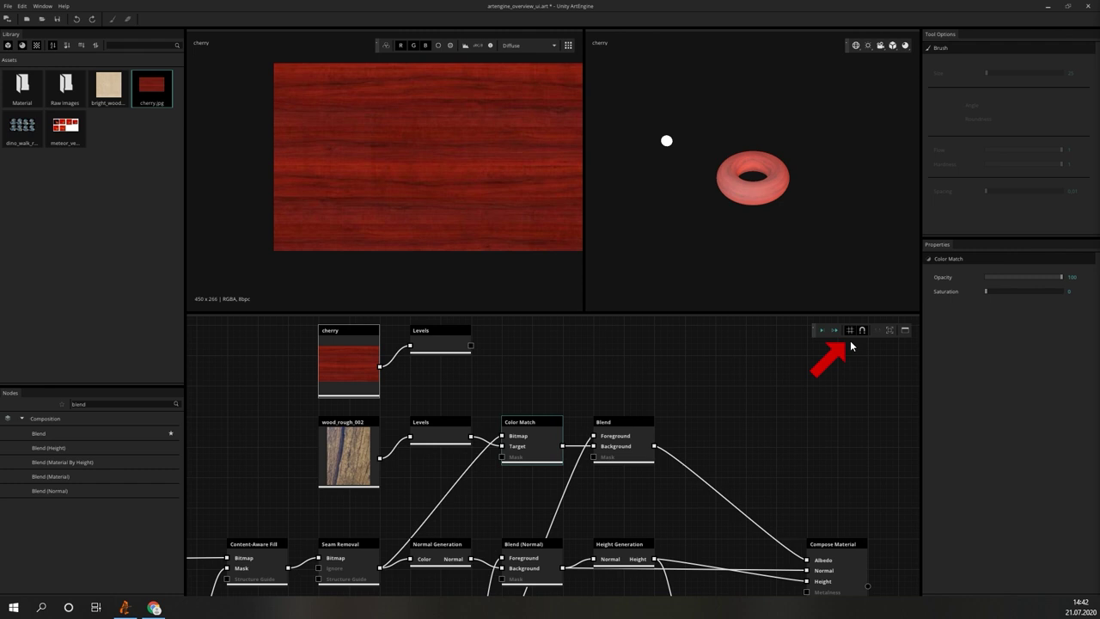
Enclose wood_rough_002 and its downstream colour-transfer nodes in a frame
{"action": "left_click", "coordinate": [348, 479]}
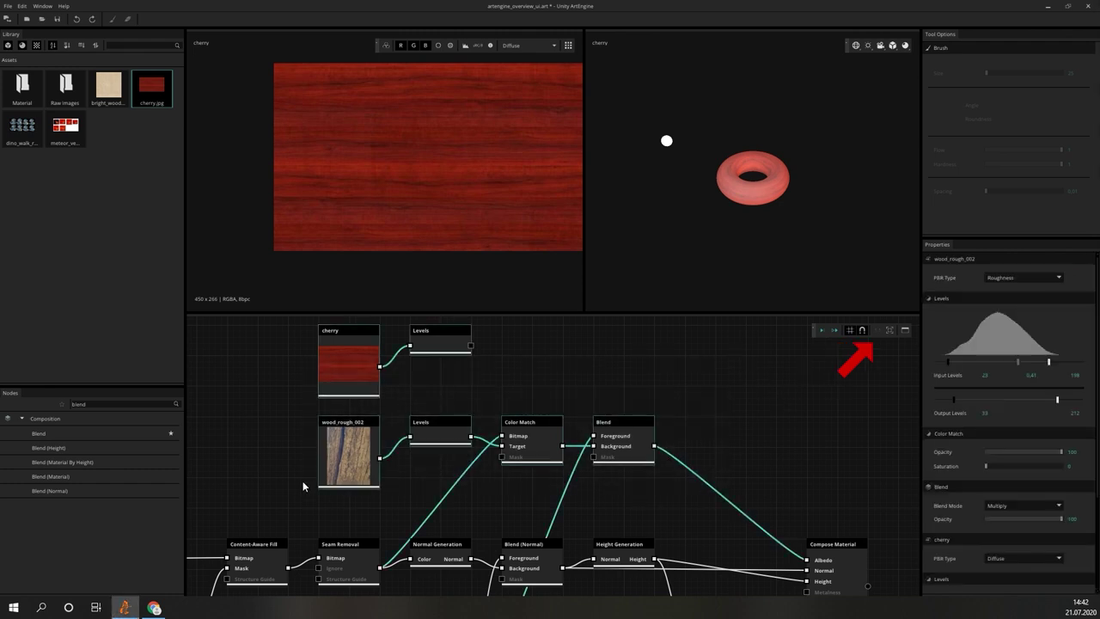
{"action": "left_click", "coordinate": [906, 331]}
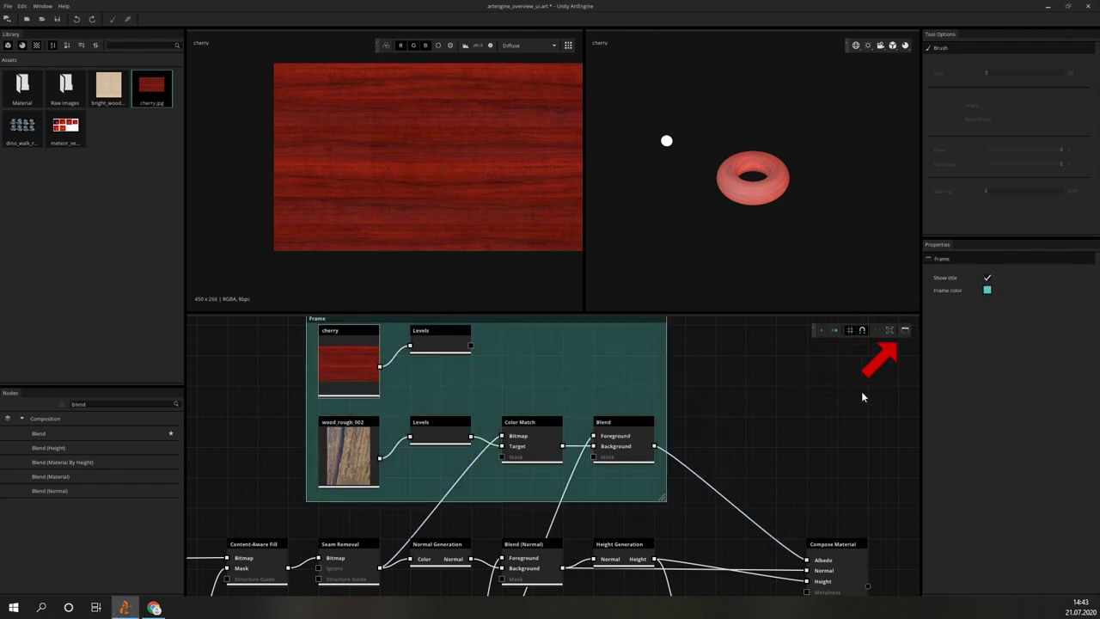
{"action": "left_click", "coordinate": [720, 445]}
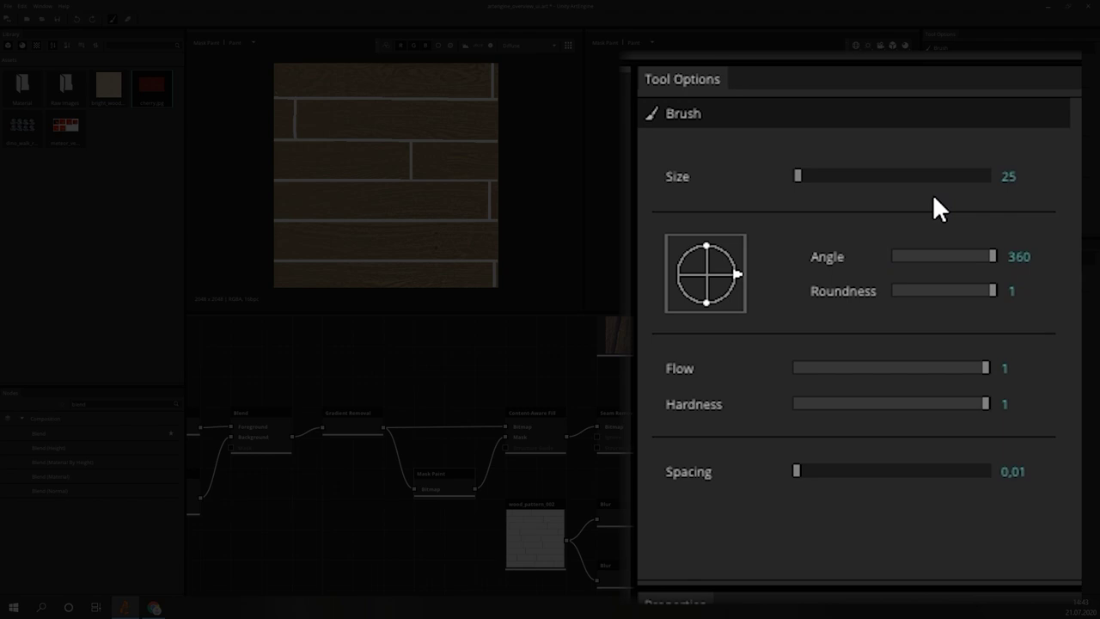
Set the mask brush to size 553, flow 0,52, hardness 0,51, spacing left at 0,01
{"action": "mouse_move", "coordinate": [798, 174]}
{"action": "left_mouse_down"}
{"action": "mouse_move", "coordinate": [894, 186]}
{"action": "mouse_move", "coordinate": [848, 178]}
{"action": "left_mouse_up"}
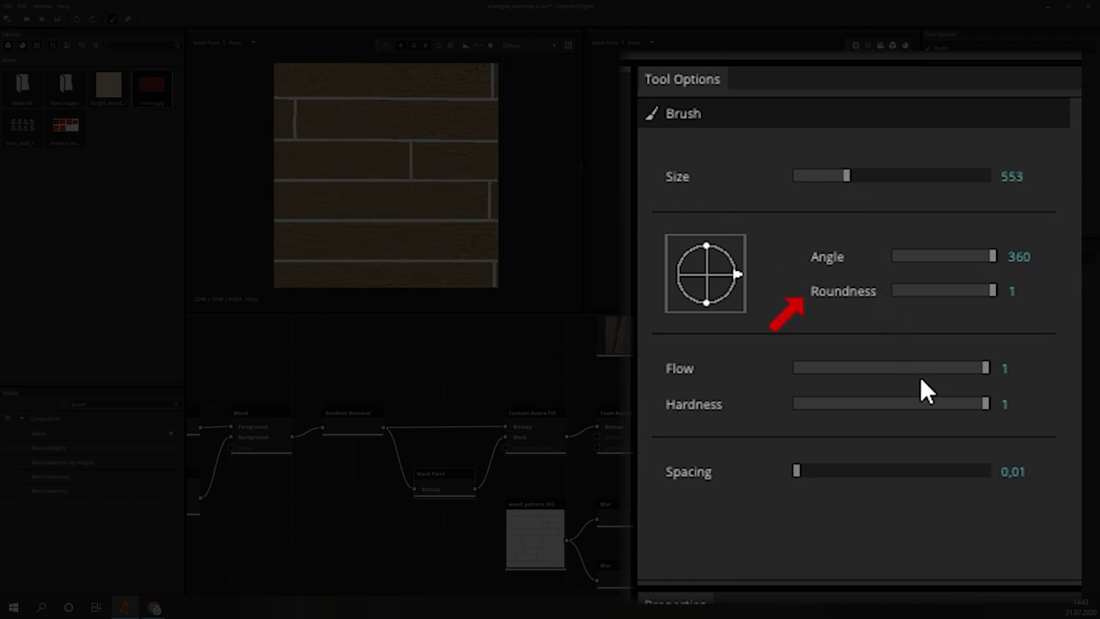
{"action": "left_click", "coordinate": [895, 369]}
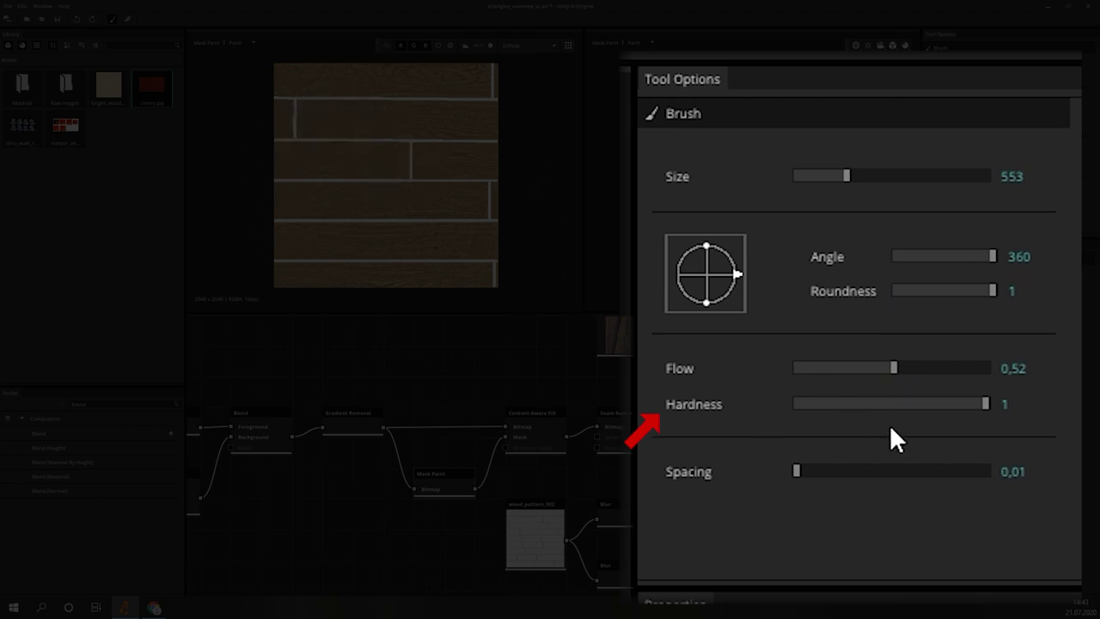
{"action": "left_click", "coordinate": [894, 404]}
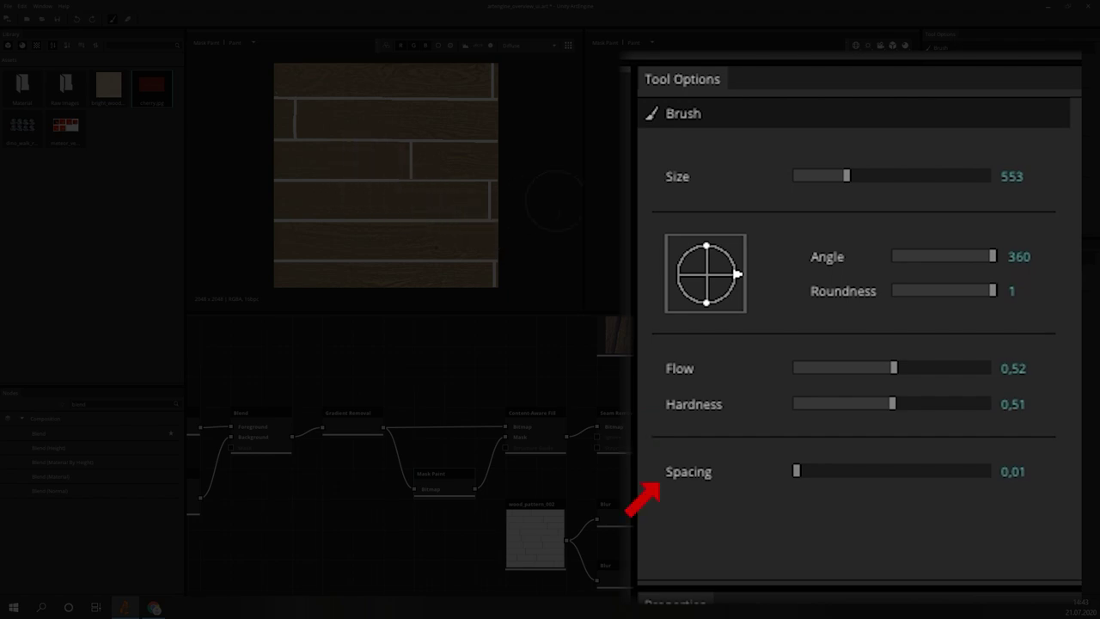
{"action": "left_click_drag", "start_coordinate": [853, 474], "coordinate": [770, 471]}
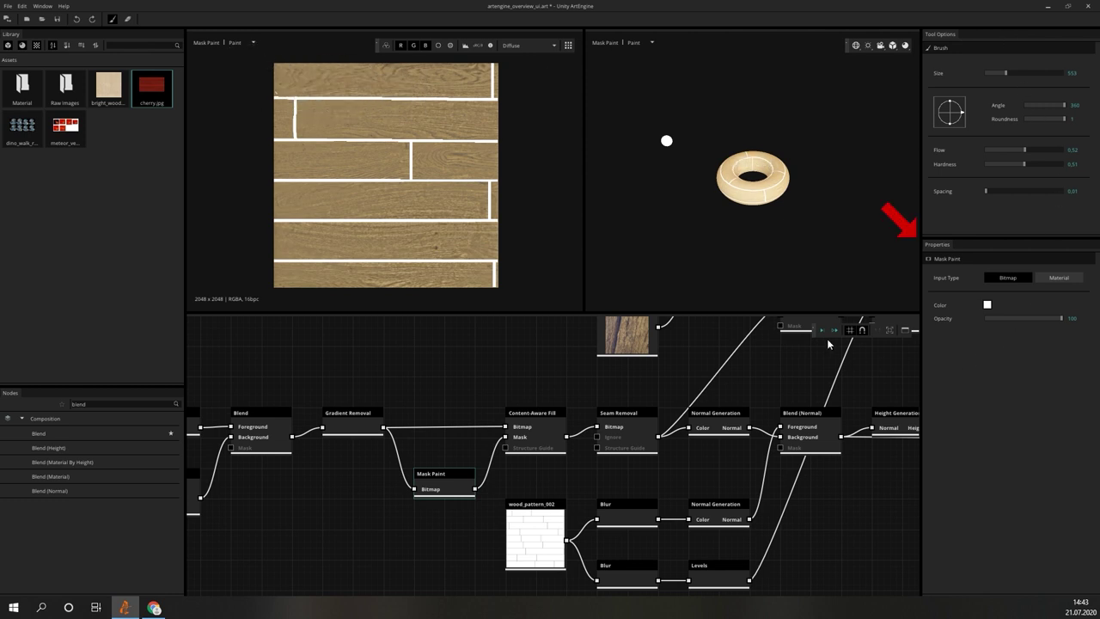
Inspect the Compose Material output and the AO Generation, Height Generation and Blend settings
{"action": "middle_click_drag", "start_coordinate": [809, 365], "coordinate": [466, 394]}
{"action": "left_click", "coordinate": [799, 477]}
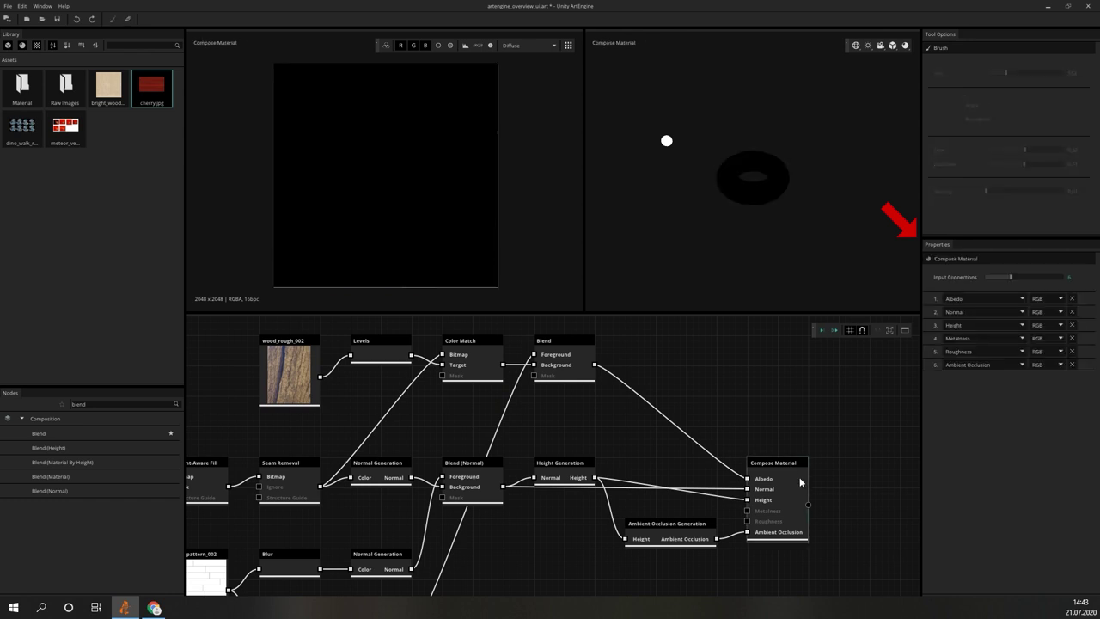
{"action": "left_click", "coordinate": [670, 529]}
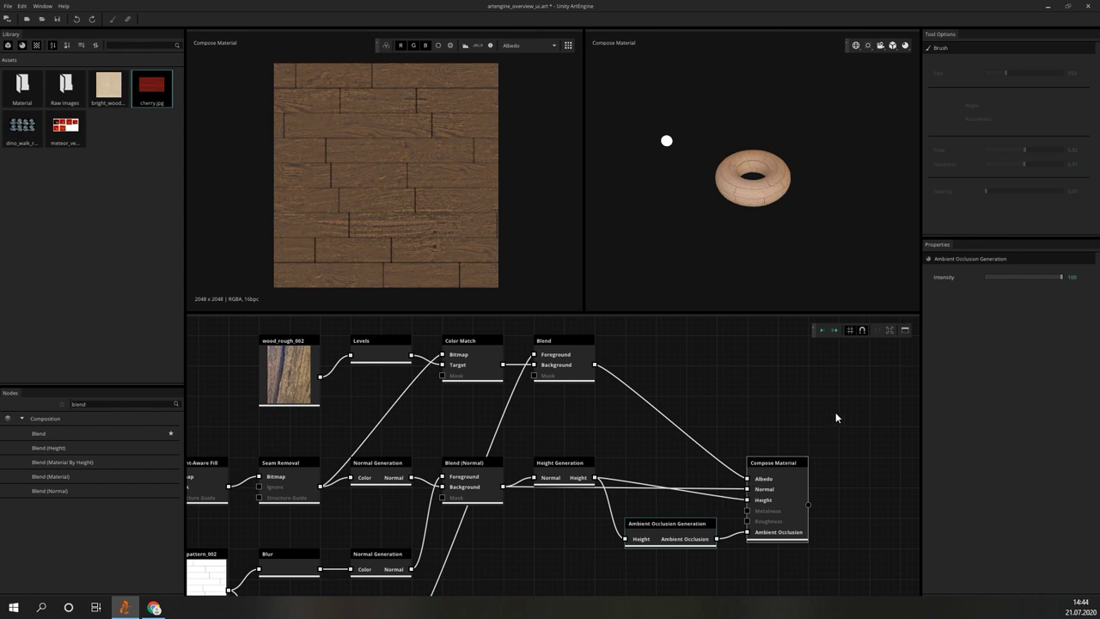
{"action": "left_click", "coordinate": [588, 478]}
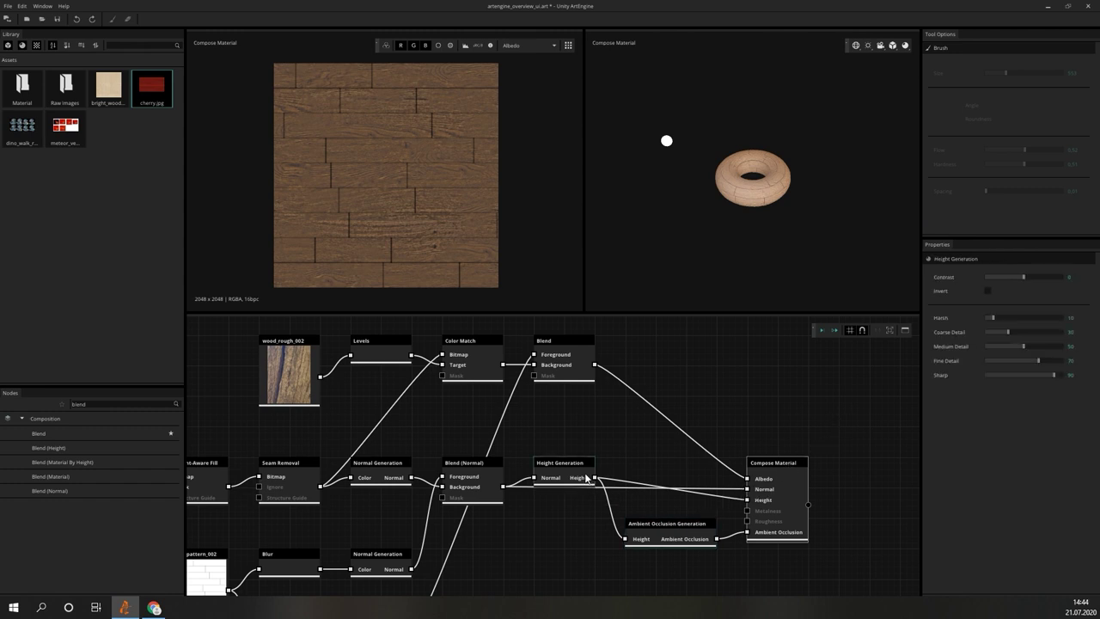
{"action": "left_click", "coordinate": [590, 358]}
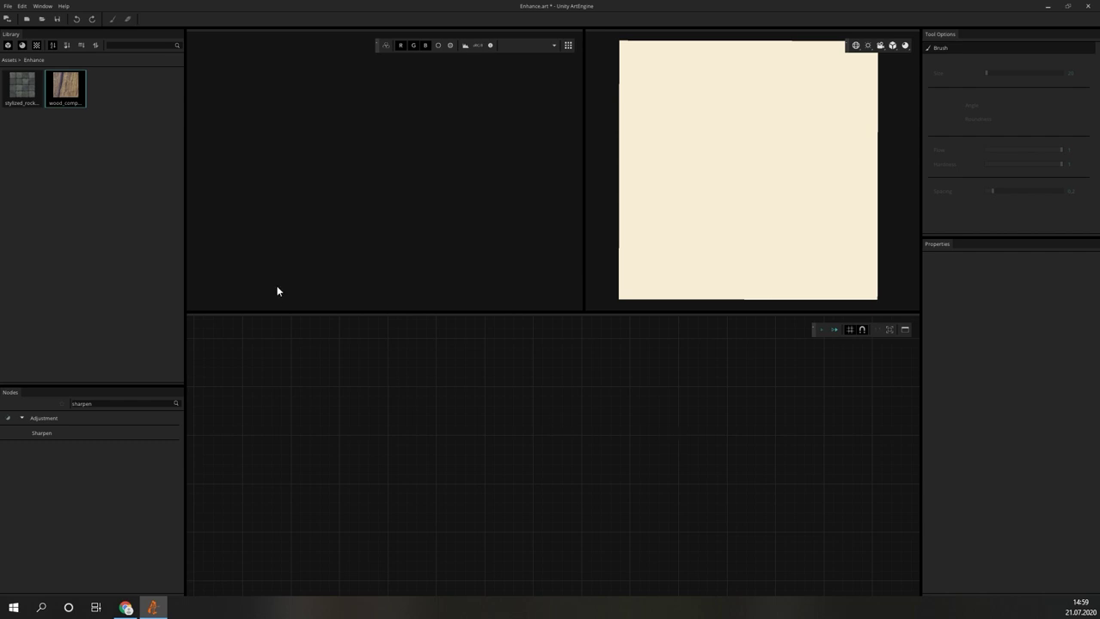
Add the stylized_rock texture to the graph and zoom the 2D preview to inspect it
{"action": "left_click_drag", "start_coordinate": [22, 86], "coordinate": [270, 394]}
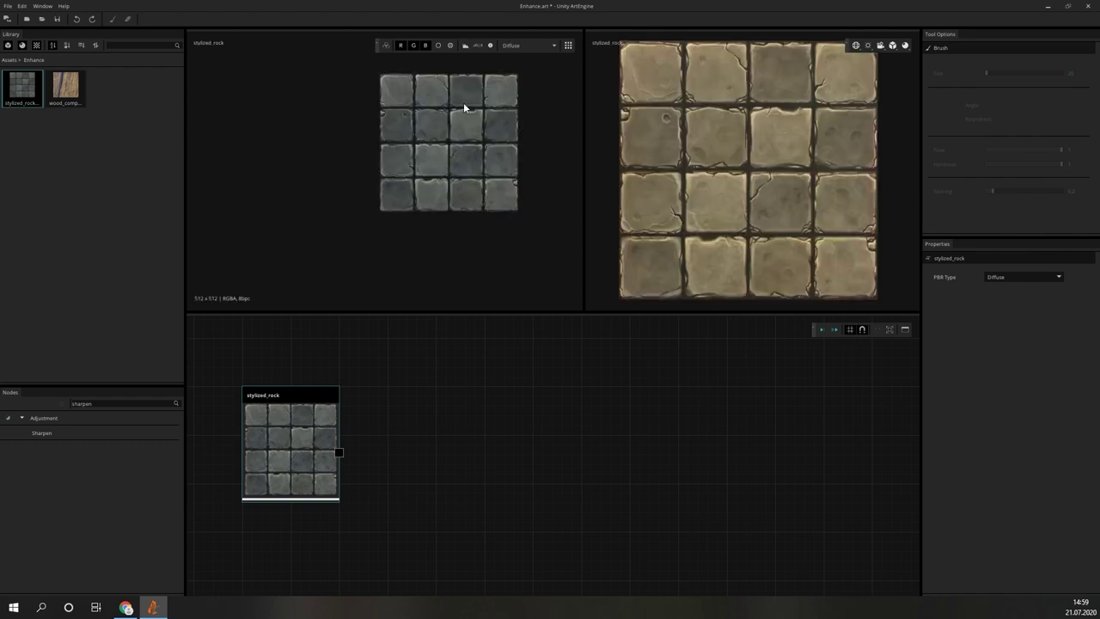
{"action": "middle_click_drag", "start_coordinate": [464, 106], "coordinate": [403, 143]}
{"action": "scroll", "coordinate": [403, 144], "scroll_direction": "up", "scroll_amount": 3}
{"action": "middle_click_drag", "start_coordinate": [418, 200], "coordinate": [405, 157]}
{"action": "scroll", "coordinate": [422, 151], "scroll_direction": "down", "scroll_amount": 1}
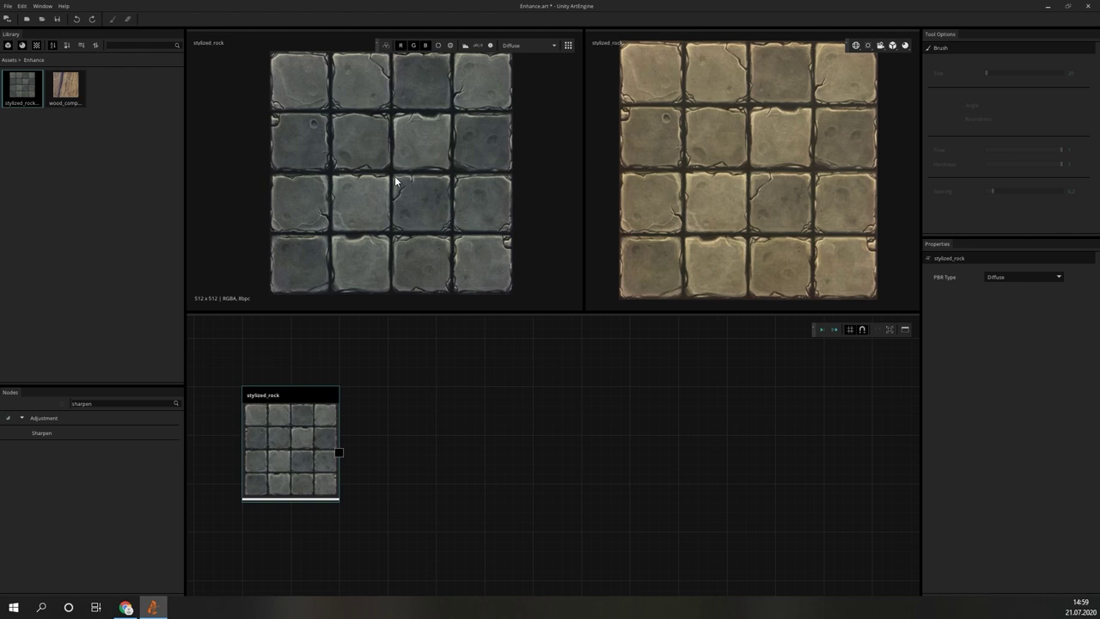
{"action": "scroll", "coordinate": [395, 175], "scroll_direction": "up", "scroll_amount": 3}
{"action": "scroll", "coordinate": [388, 170], "scroll_direction": "up", "scroll_amount": 3}
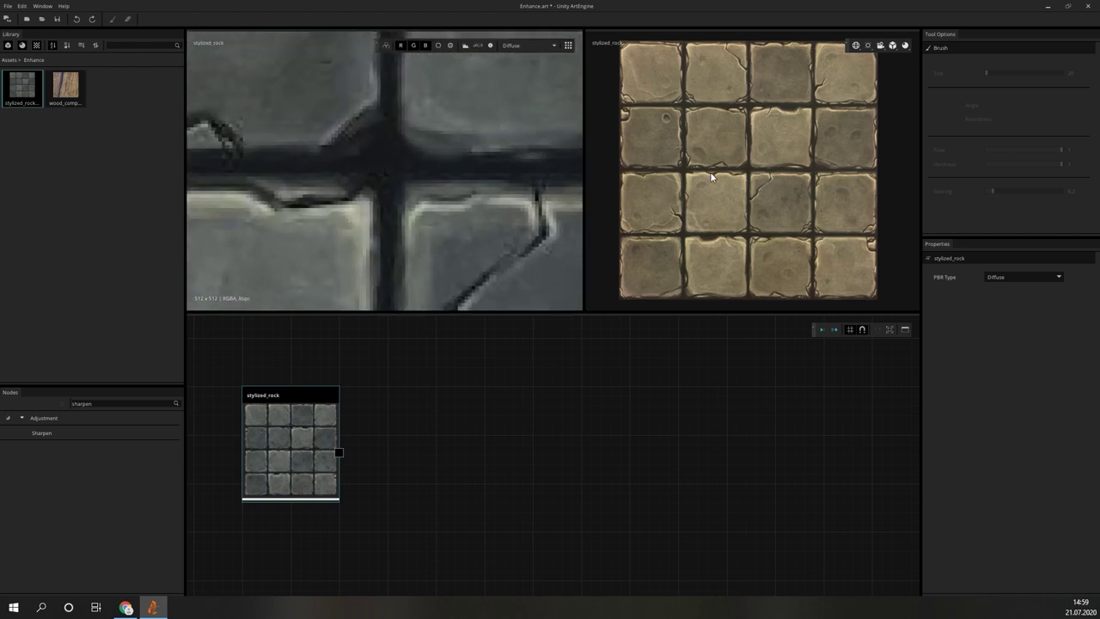
{"action": "scroll", "coordinate": [738, 170], "scroll_direction": "up", "scroll_amount": 5}
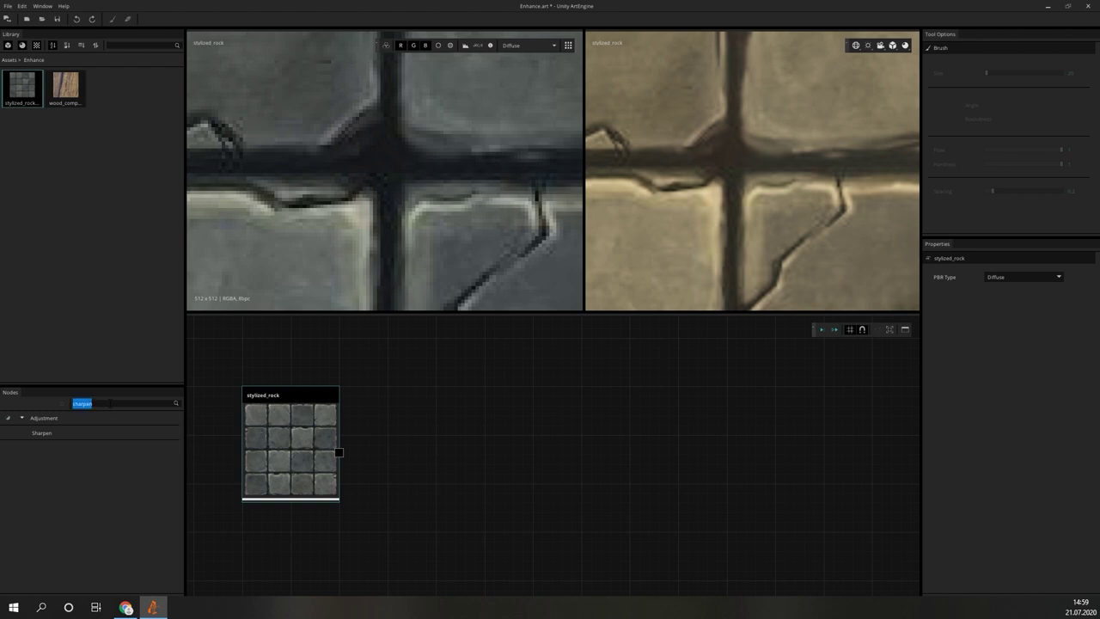
Search the Nodes list for 'Resize'
{"action": "key", "text": "BackSpace"}
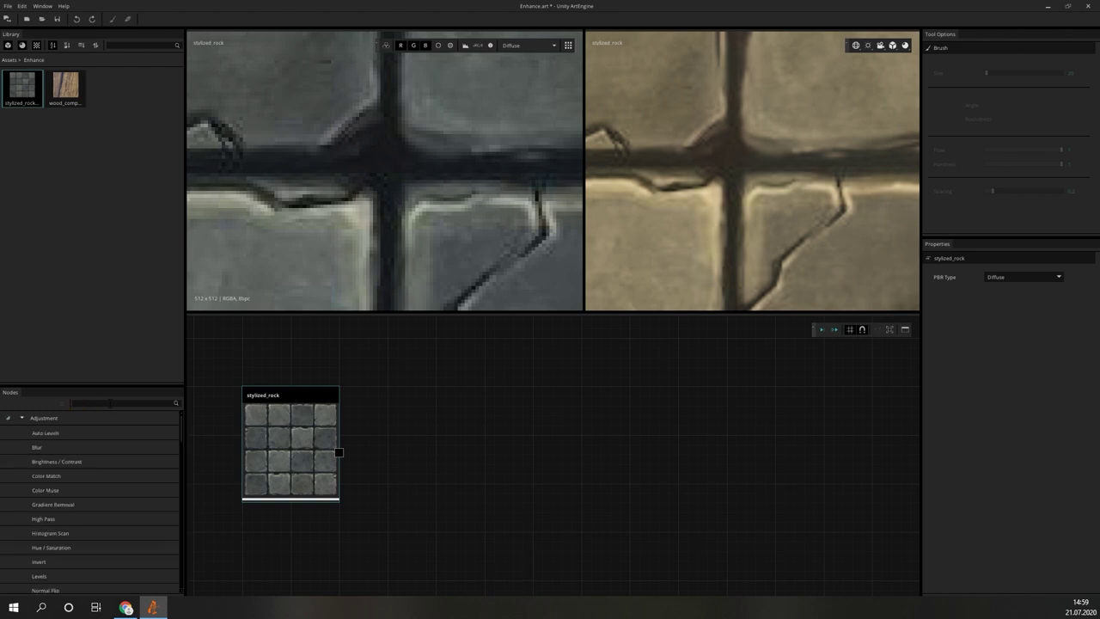
{"action": "left_click", "coordinate": [488, 458]}
{"action": "left_click", "coordinate": [118, 402]}
{"action": "type", "text": "Re"}
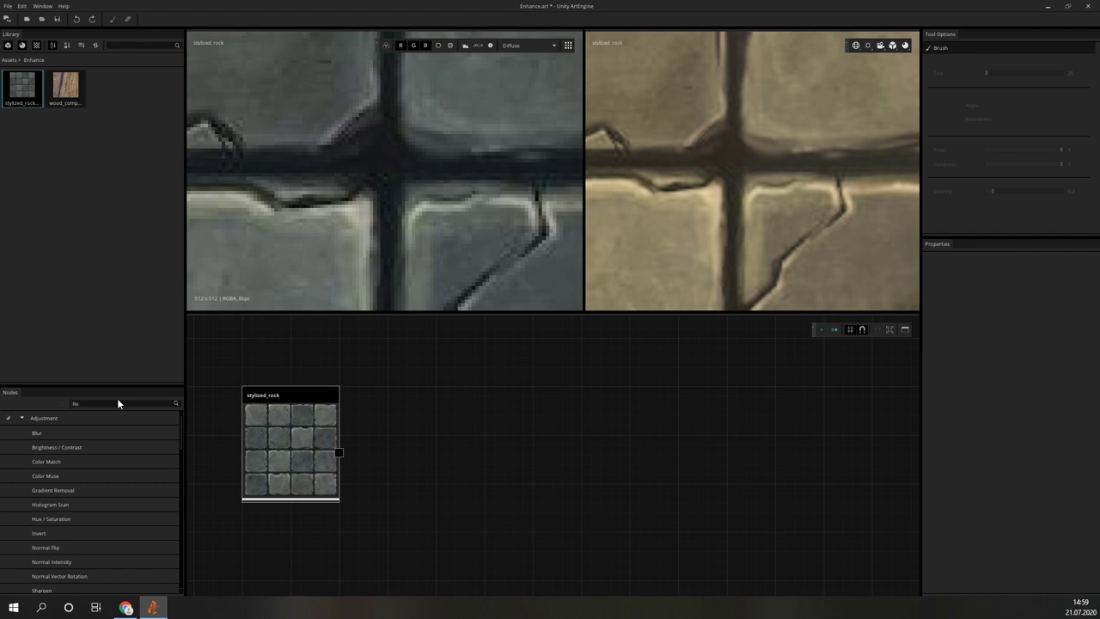
{"action": "type", "text": "size"}
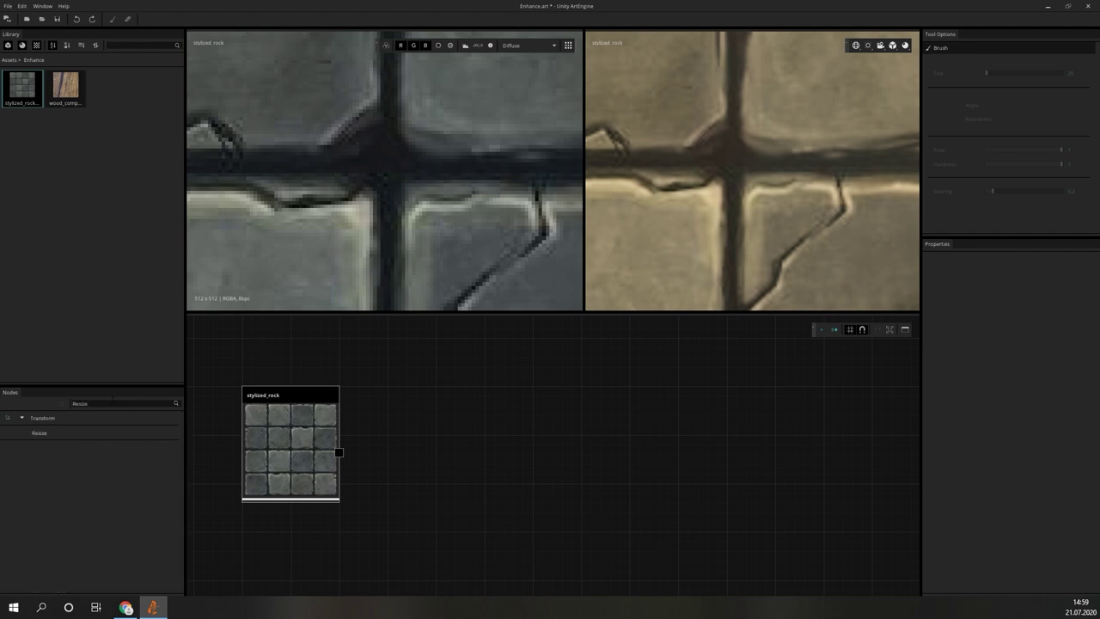
Feed stylized_rock into a new Resize node and execute the graph
{"action": "left_click_drag", "start_coordinate": [40, 433], "coordinate": [467, 399]}
{"action": "left_click_drag", "start_coordinate": [340, 452], "coordinate": [436, 419]}
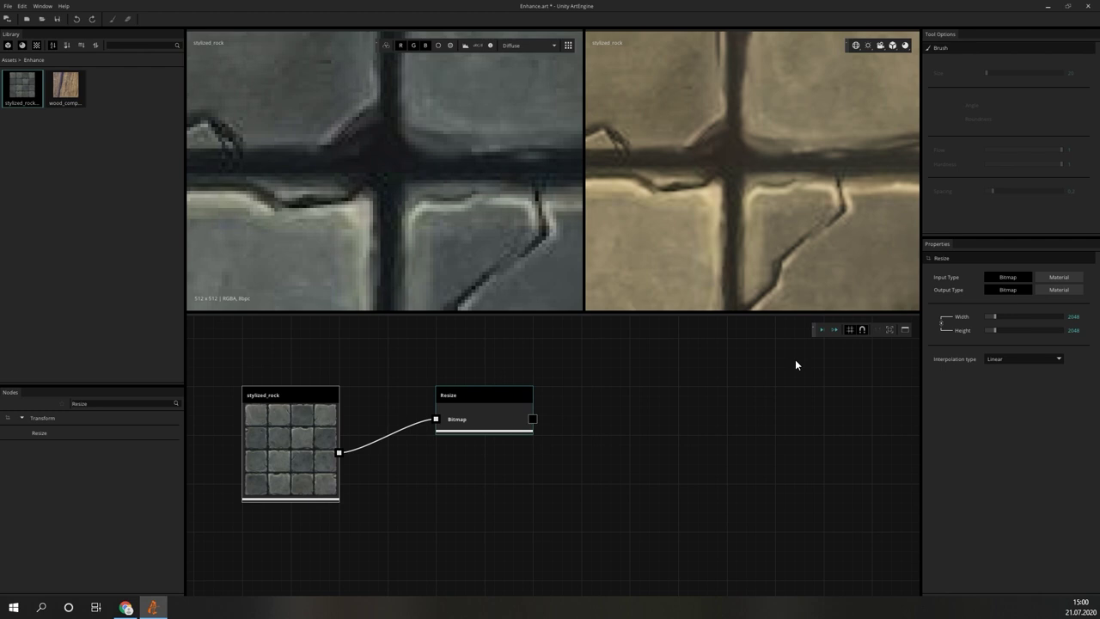
{"action": "left_click", "coordinate": [822, 330]}
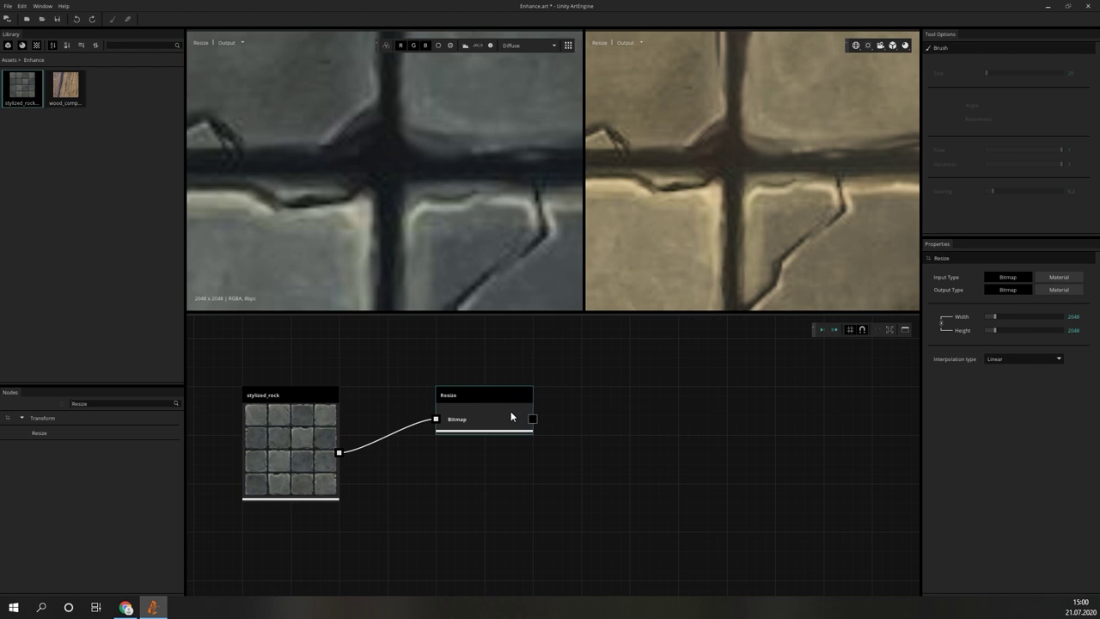
Compare the 512x512 original with the 2048x2048 Resize output, then search nodes for 'Up'
{"action": "left_click", "coordinate": [295, 454]}
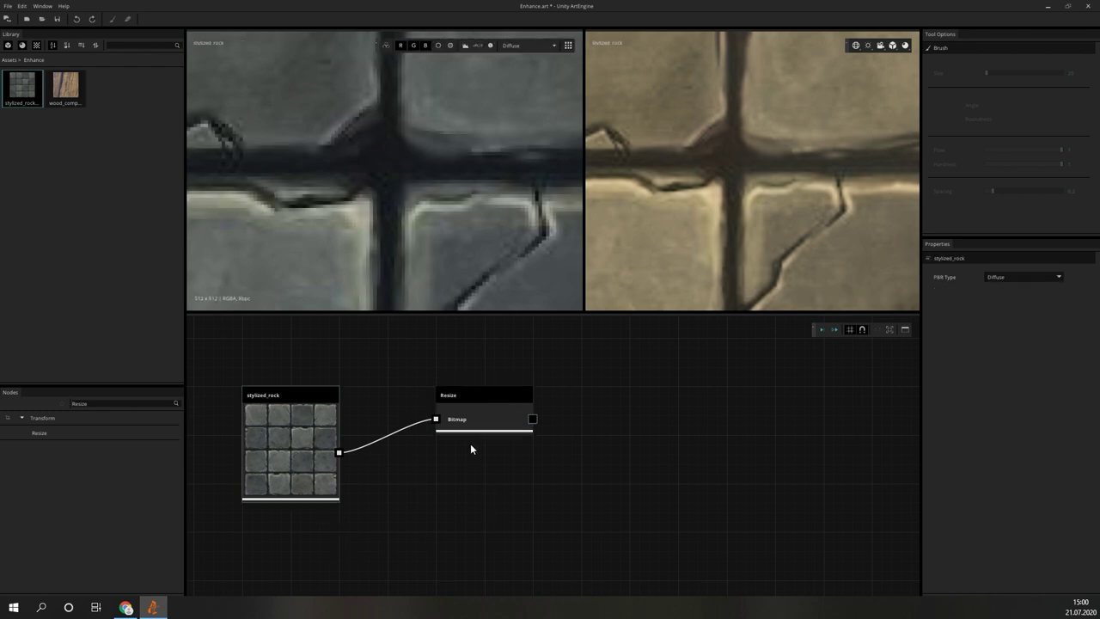
{"action": "left_click", "coordinate": [484, 422]}
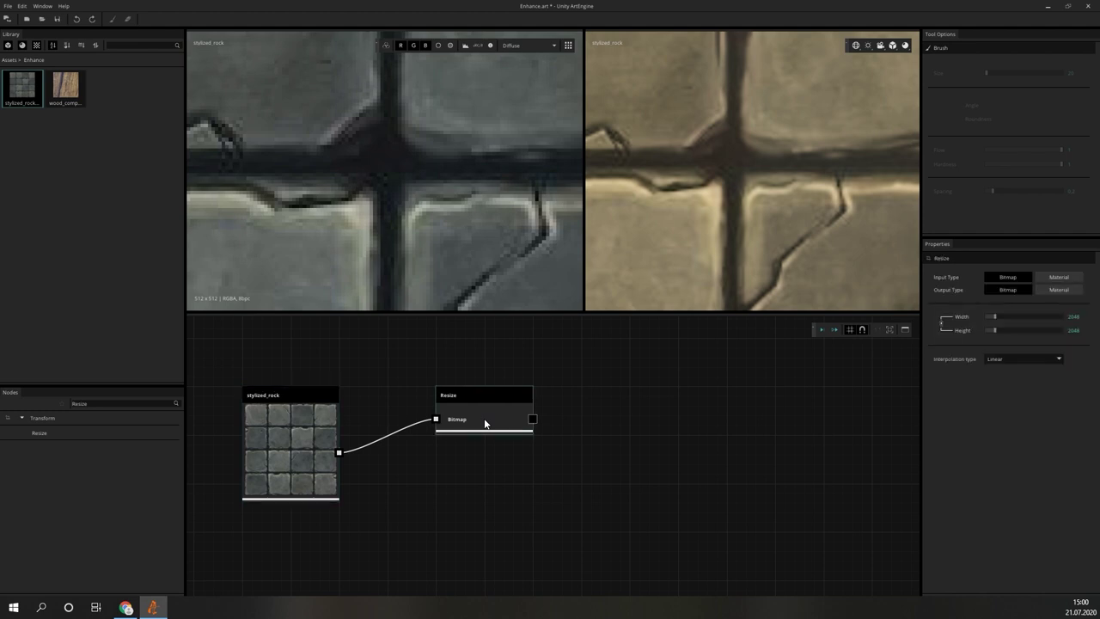
{"action": "left_click", "coordinate": [301, 433]}
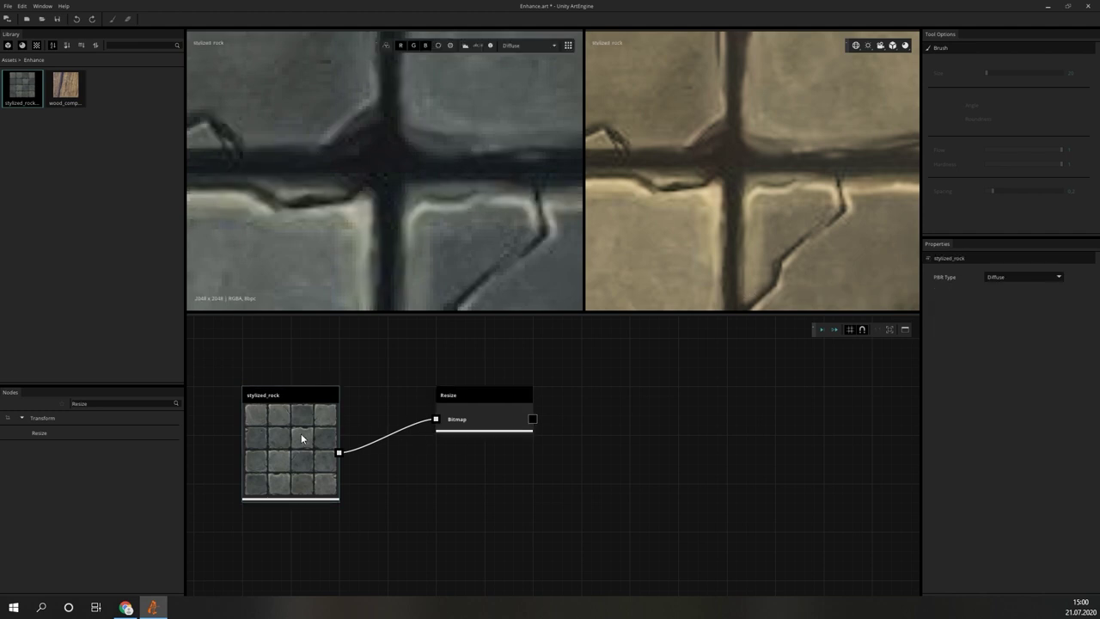
{"action": "left_click", "coordinate": [469, 407]}
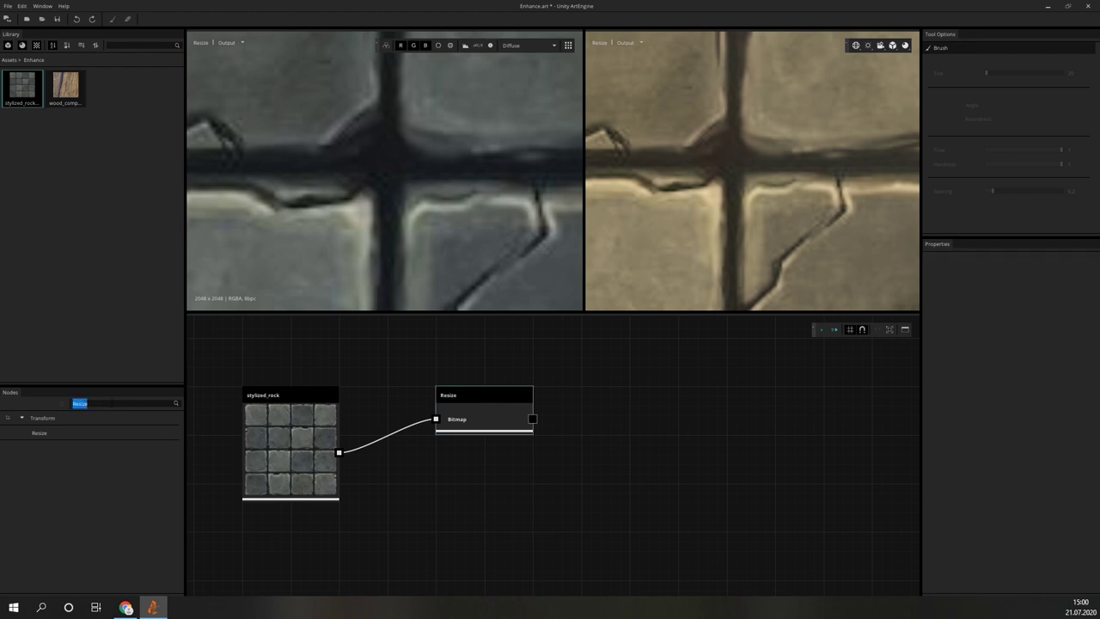
{"action": "key", "text": "BackSpace"}
{"action": "type", "text": "Up"}
Feed stylized_rock into an Up-Res node set to 4x(Toon) and run it
{"action": "left_click_drag", "start_coordinate": [39, 433], "coordinate": [501, 507]}
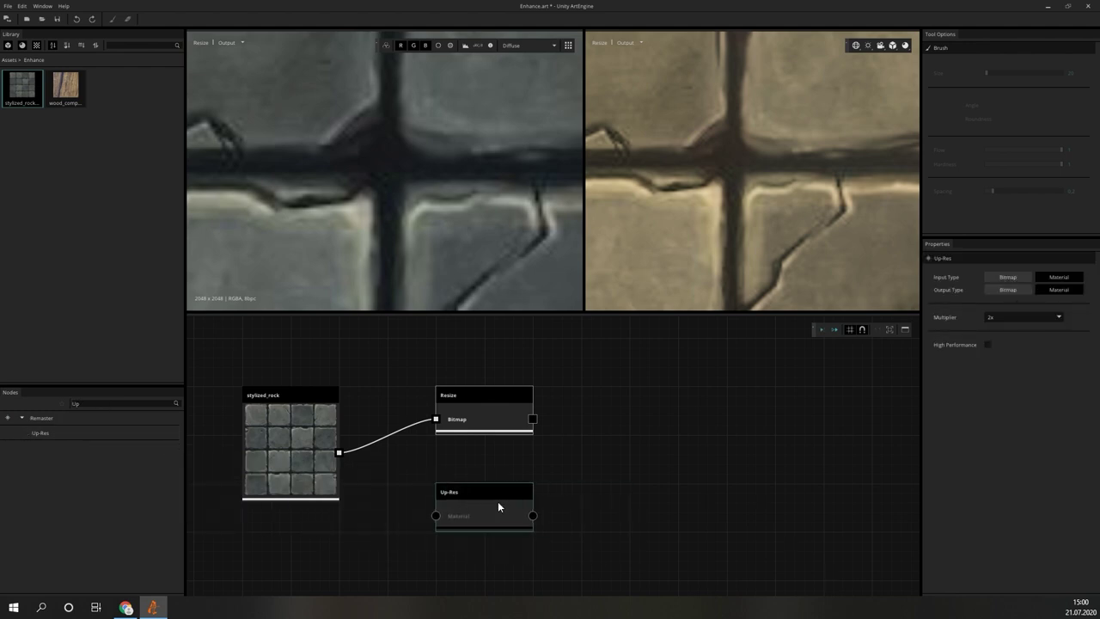
{"action": "left_click_drag", "start_coordinate": [339, 452], "coordinate": [438, 518]}
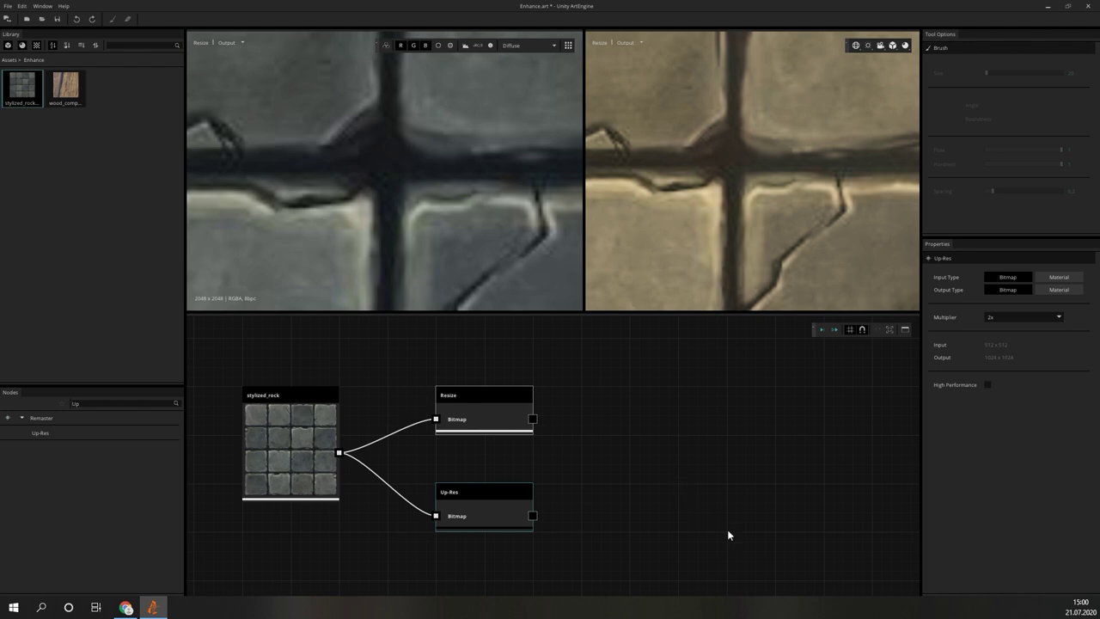
{"action": "left_click", "coordinate": [1058, 317]}
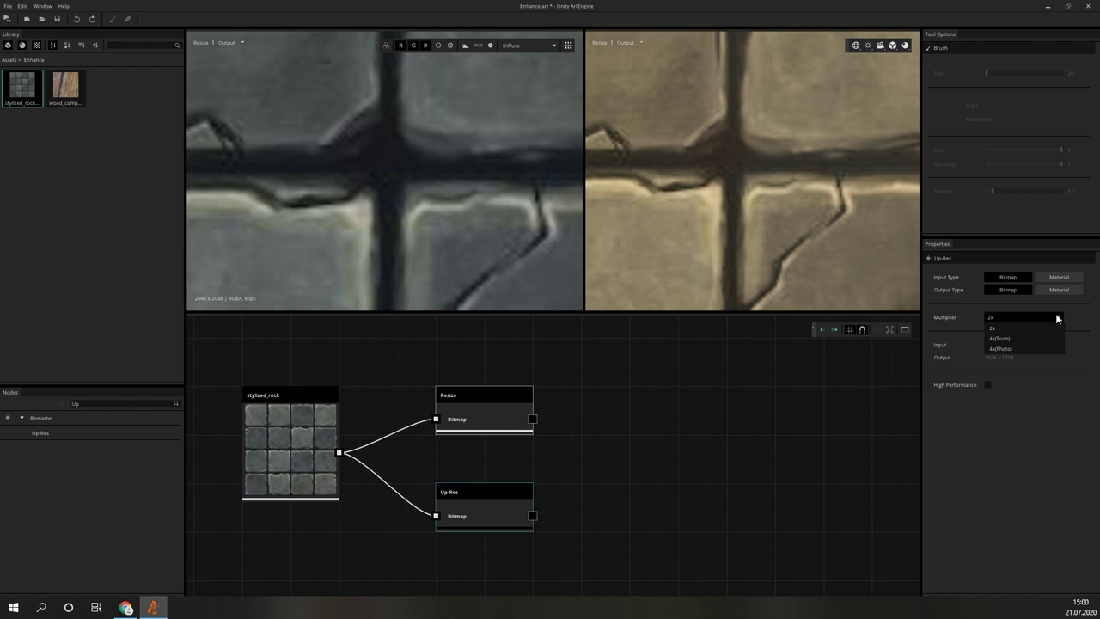
{"action": "left_click", "coordinate": [1007, 339]}
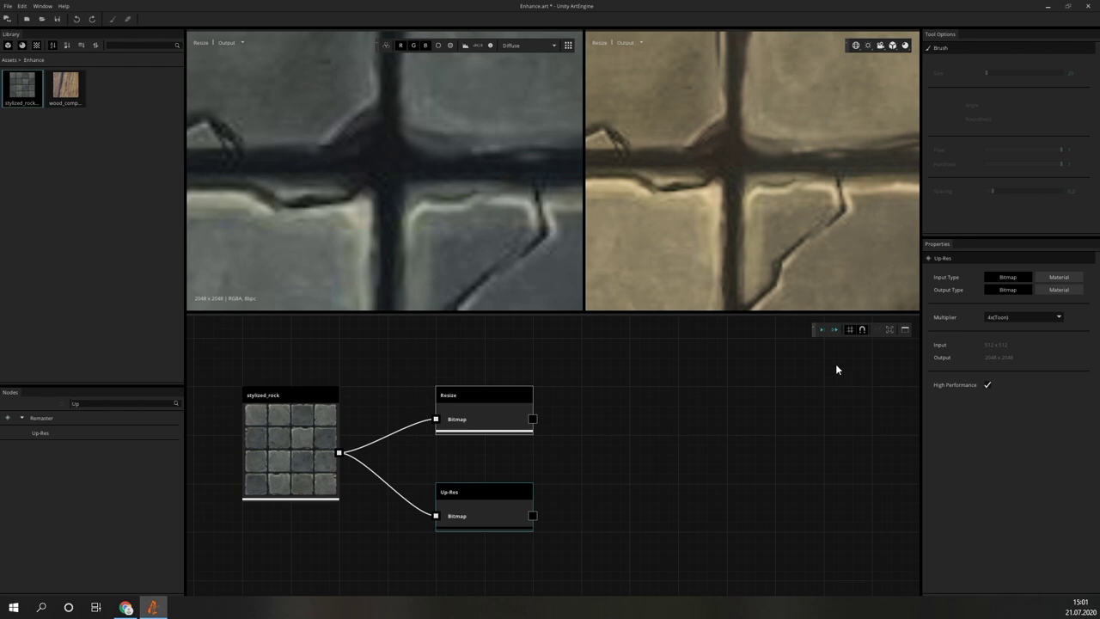
{"action": "left_click", "coordinate": [821, 331]}
Compare the Up-Res output against the original stylized_rock and the Resize output
{"action": "left_click", "coordinate": [523, 516]}
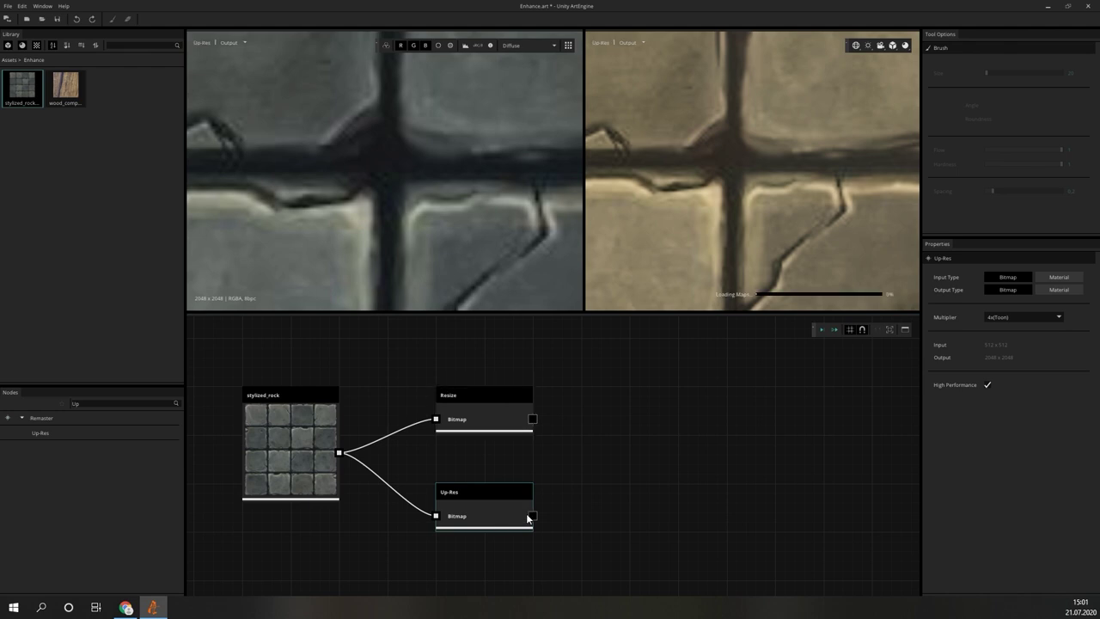
{"action": "left_click", "coordinate": [298, 460]}
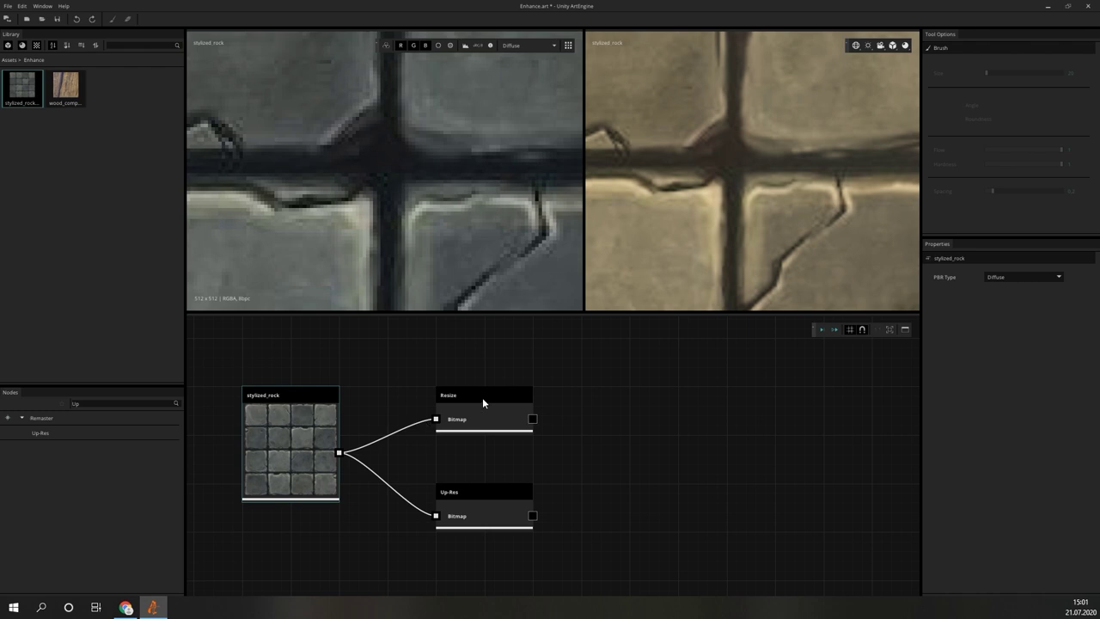
{"action": "left_click", "coordinate": [490, 419]}
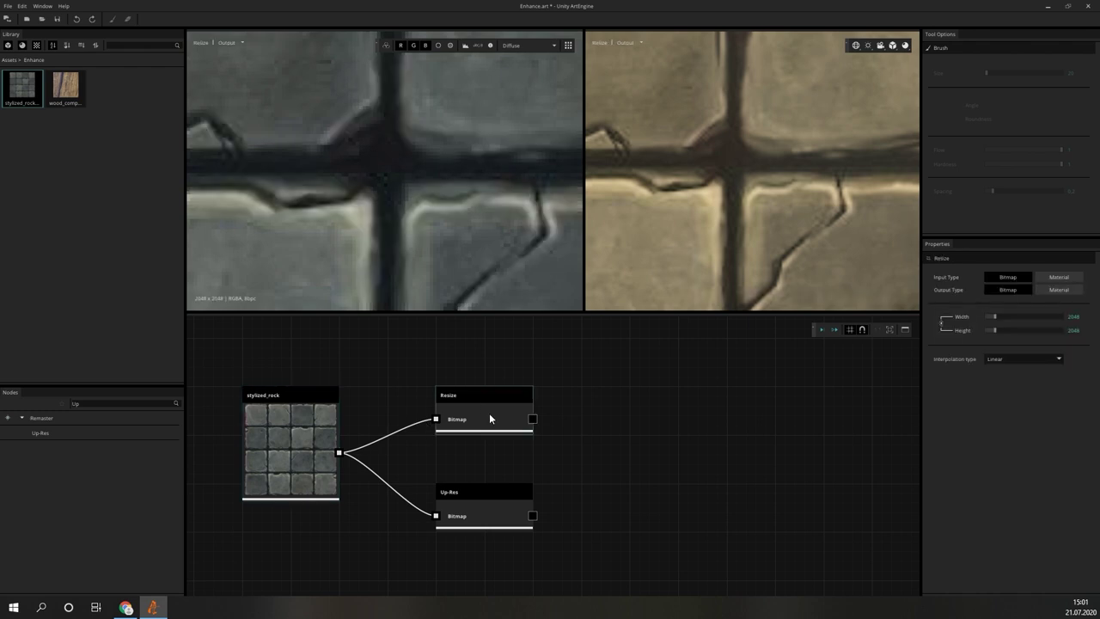
{"action": "left_click", "coordinate": [495, 515]}
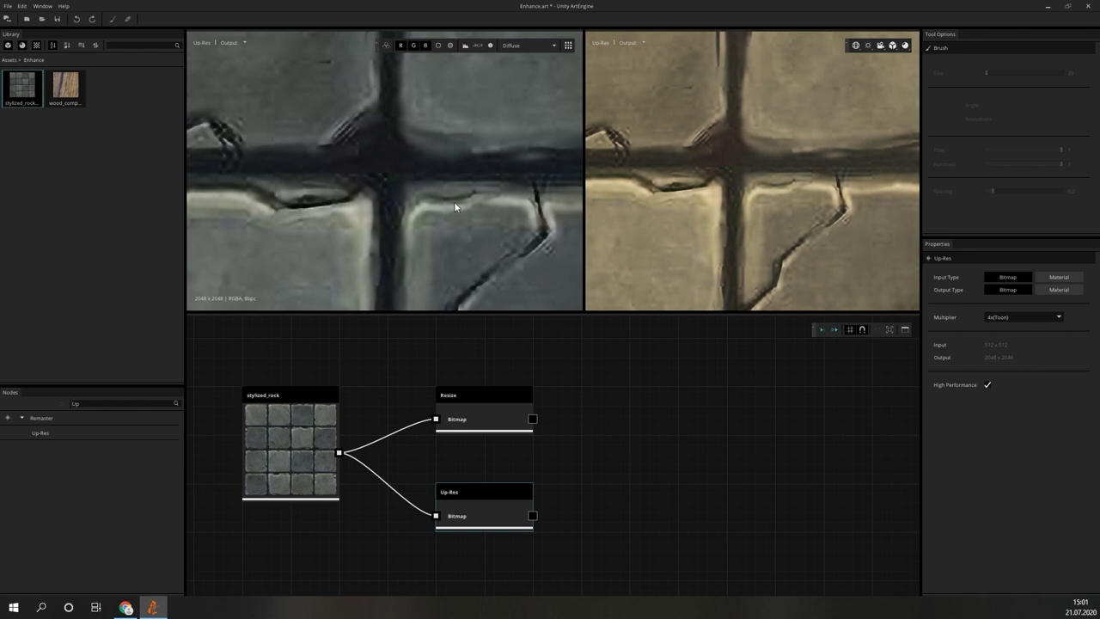
{"action": "scroll", "coordinate": [451, 201], "scroll_direction": "down", "scroll_amount": 5}
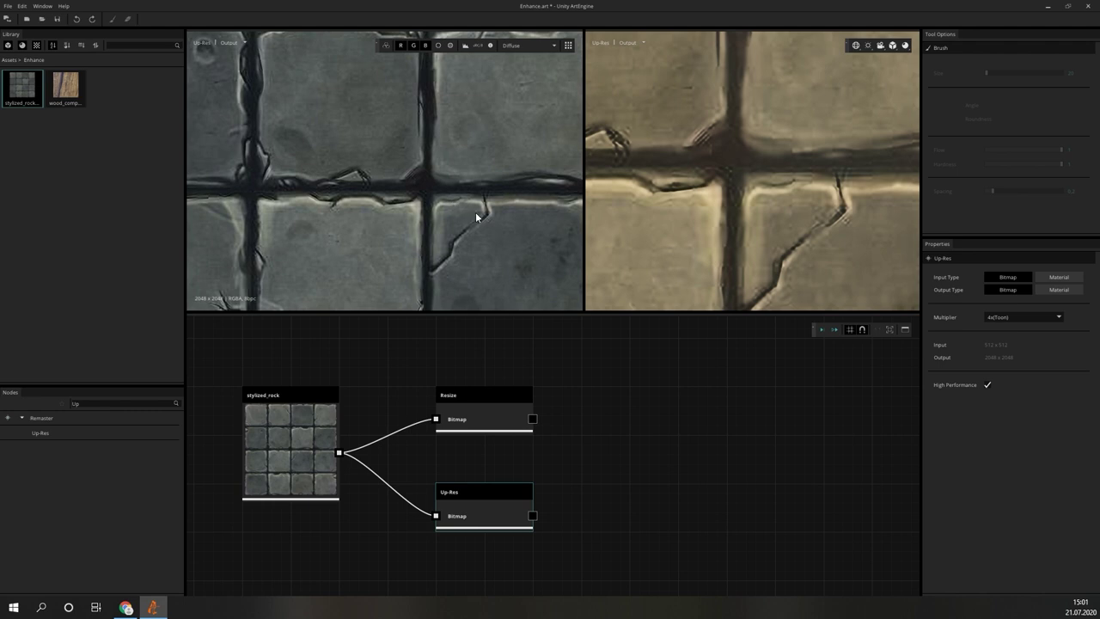
{"action": "scroll", "coordinate": [716, 224], "scroll_direction": "down", "scroll_amount": 5}
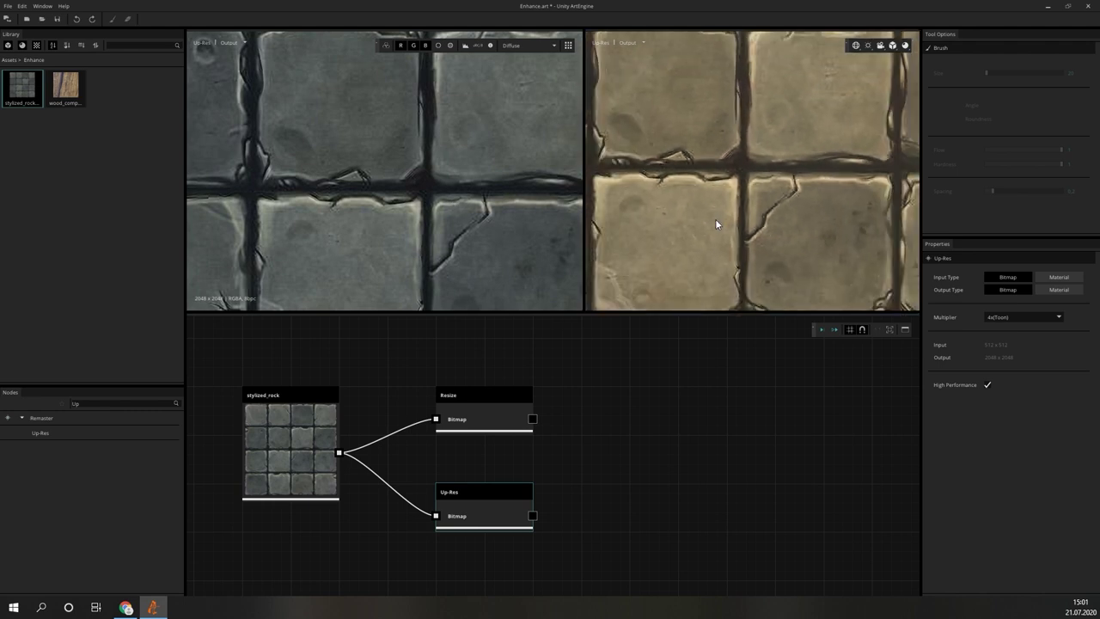
{"action": "left_click", "coordinate": [505, 415]}
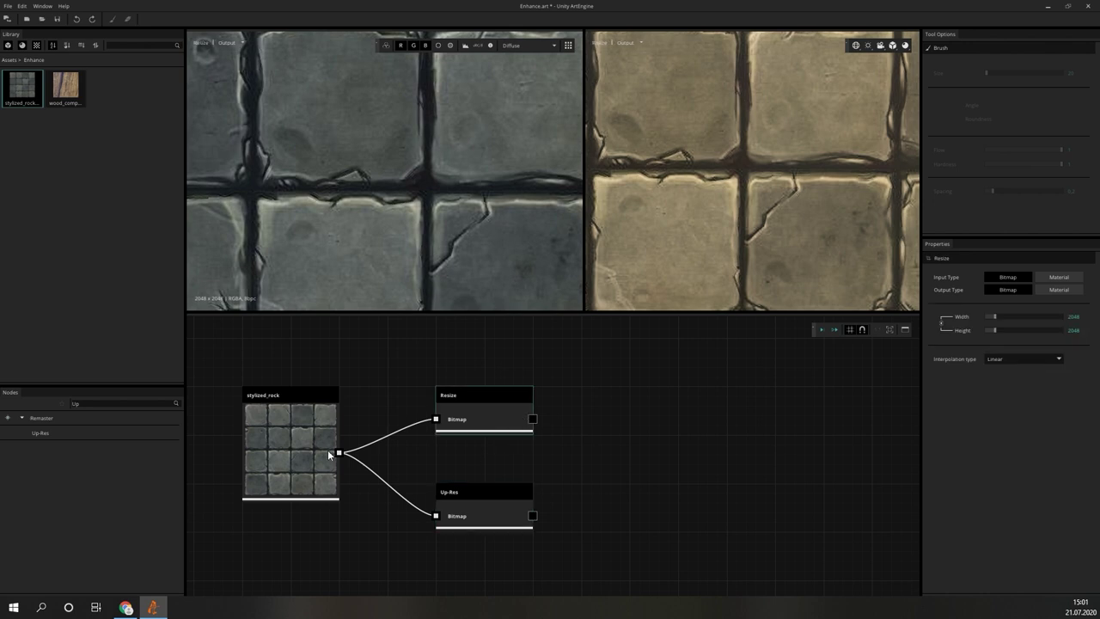
{"action": "left_click", "coordinate": [303, 436]}
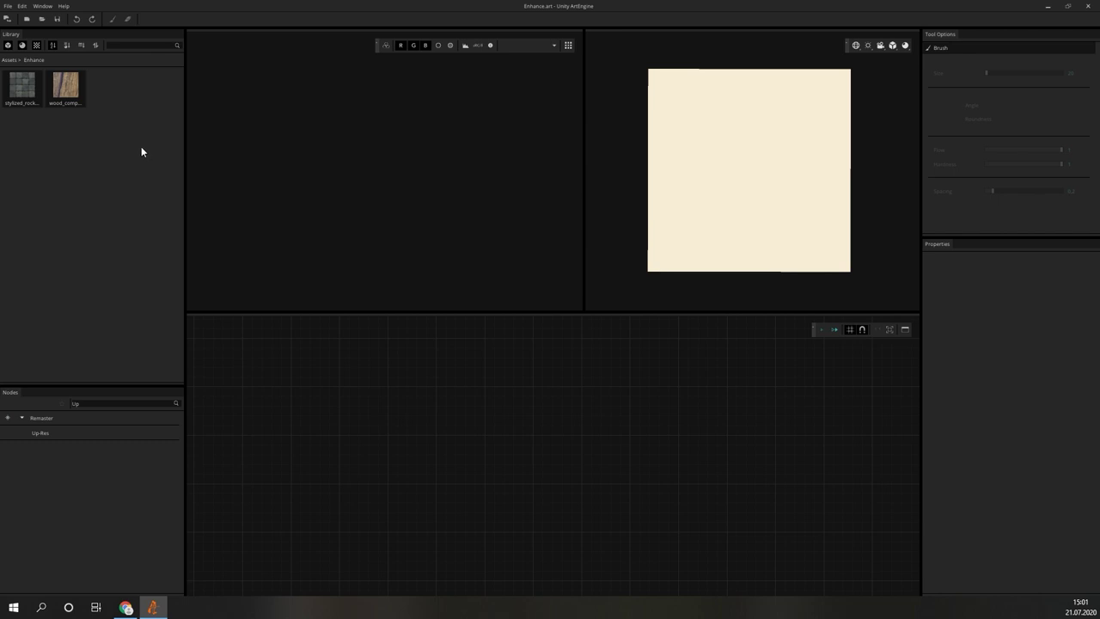
Add wood_compressed_001 to the graph, move it left, and zoom into its preview
{"action": "left_click_drag", "start_coordinate": [65, 85], "coordinate": [349, 432]}
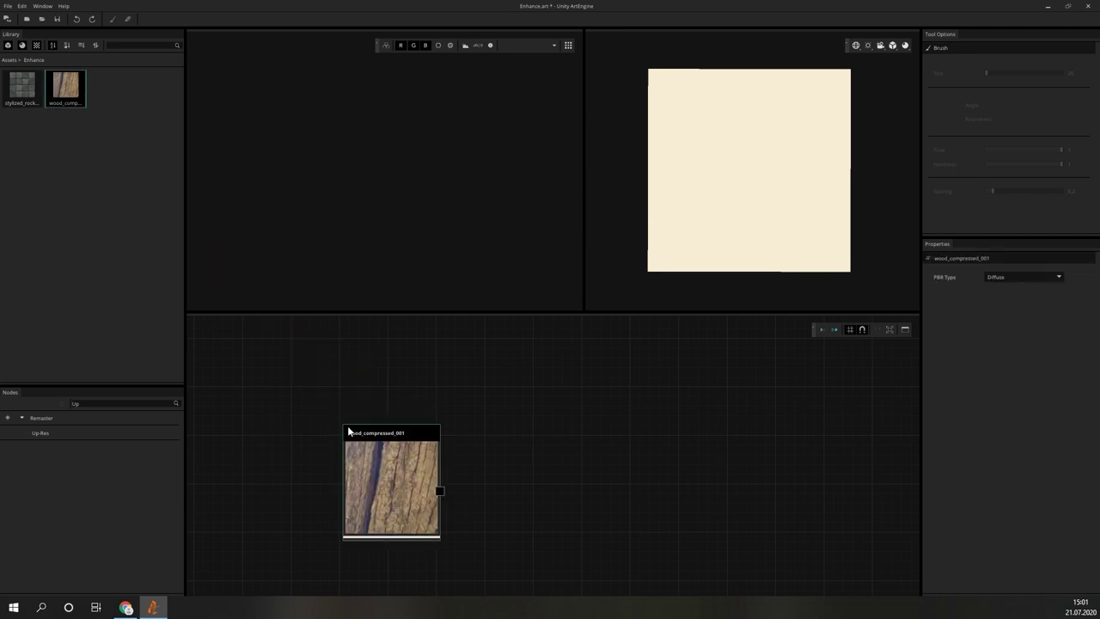
{"action": "left_click_drag", "start_coordinate": [427, 442], "coordinate": [360, 404]}
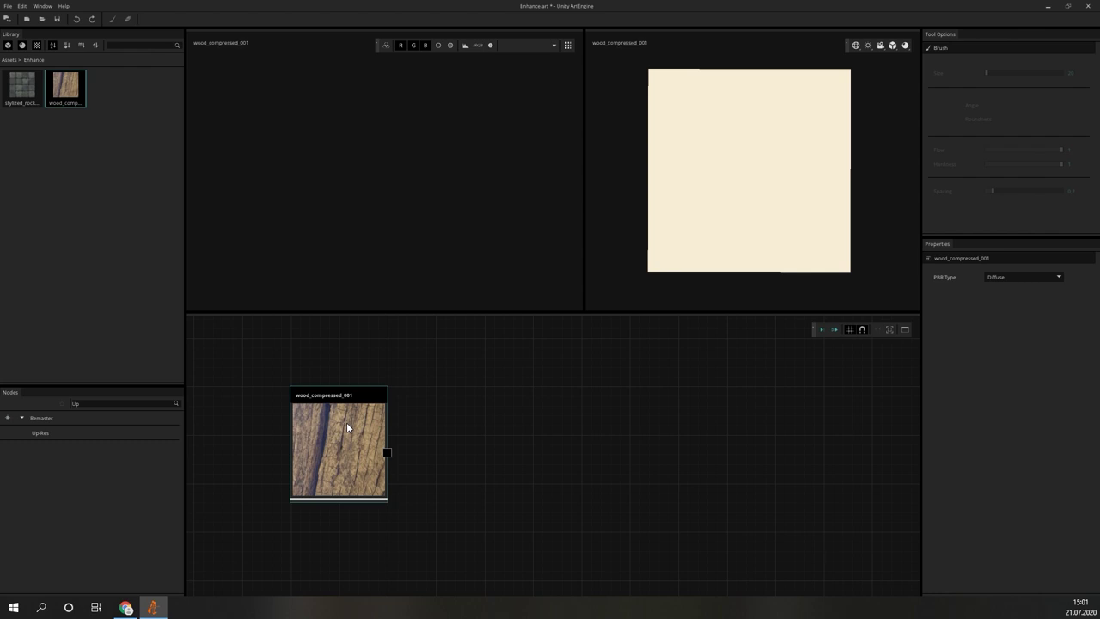
{"action": "scroll", "coordinate": [324, 155], "scroll_direction": "up", "scroll_amount": 6}
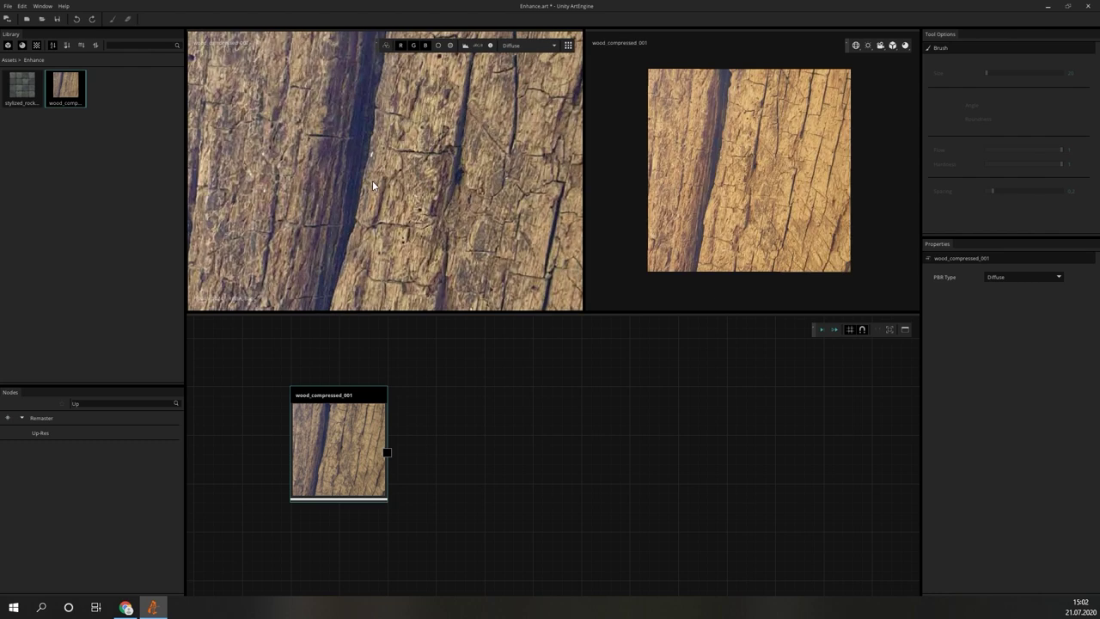
{"action": "scroll", "coordinate": [739, 171], "scroll_direction": "up", "scroll_amount": 5}
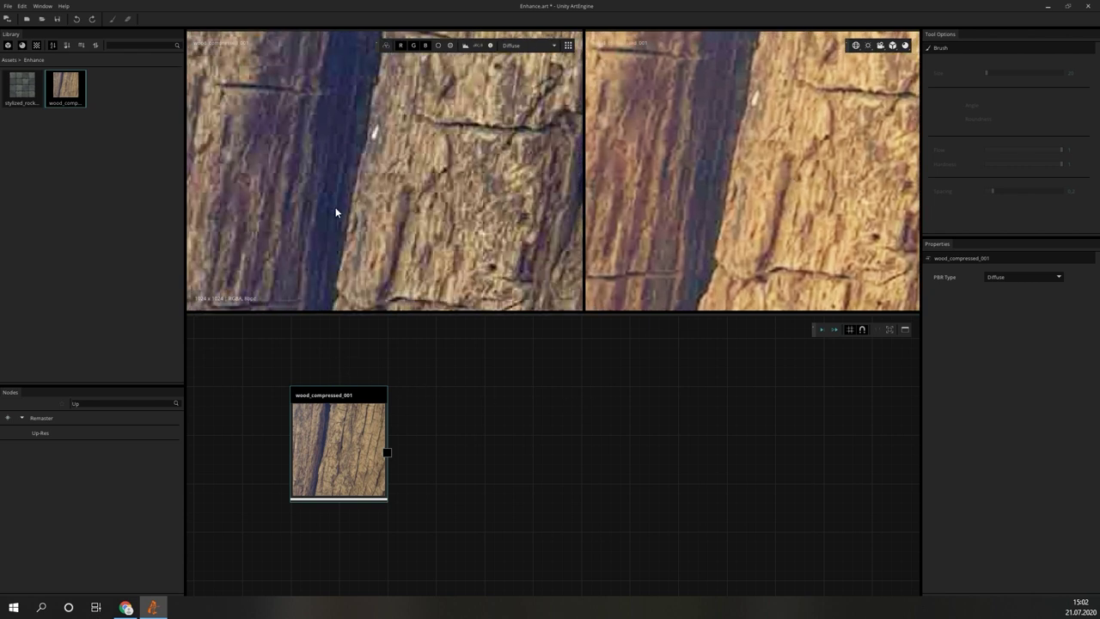
{"action": "middle_click_drag", "start_coordinate": [336, 208], "coordinate": [334, 166]}
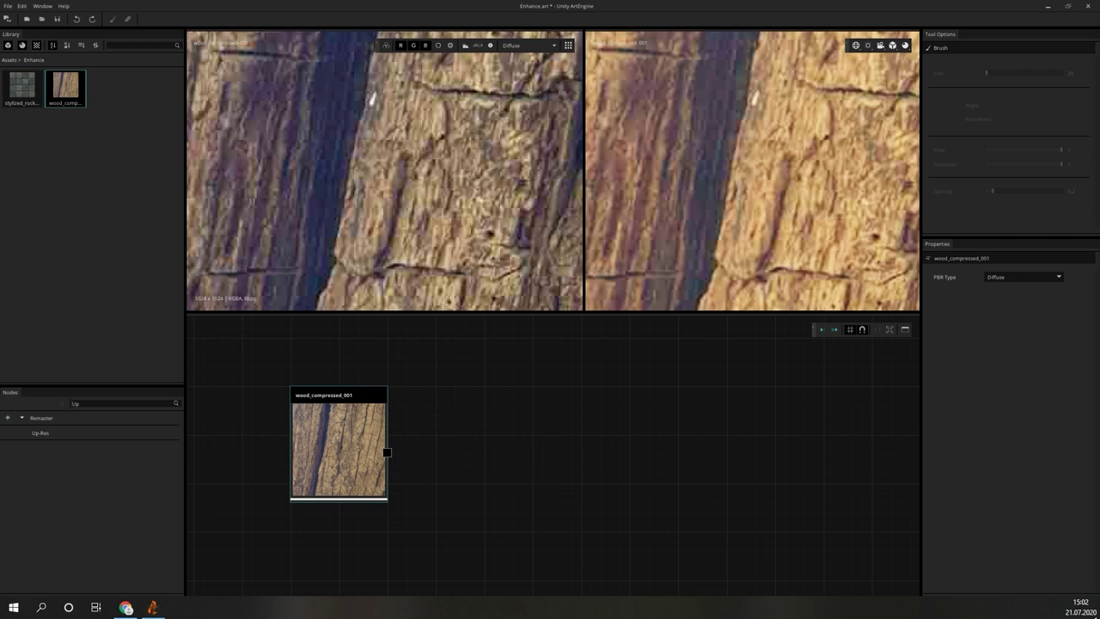
Add a Blur node after wood_compressed_001 and lower its radius
{"action": "left_click", "coordinate": [123, 401]}
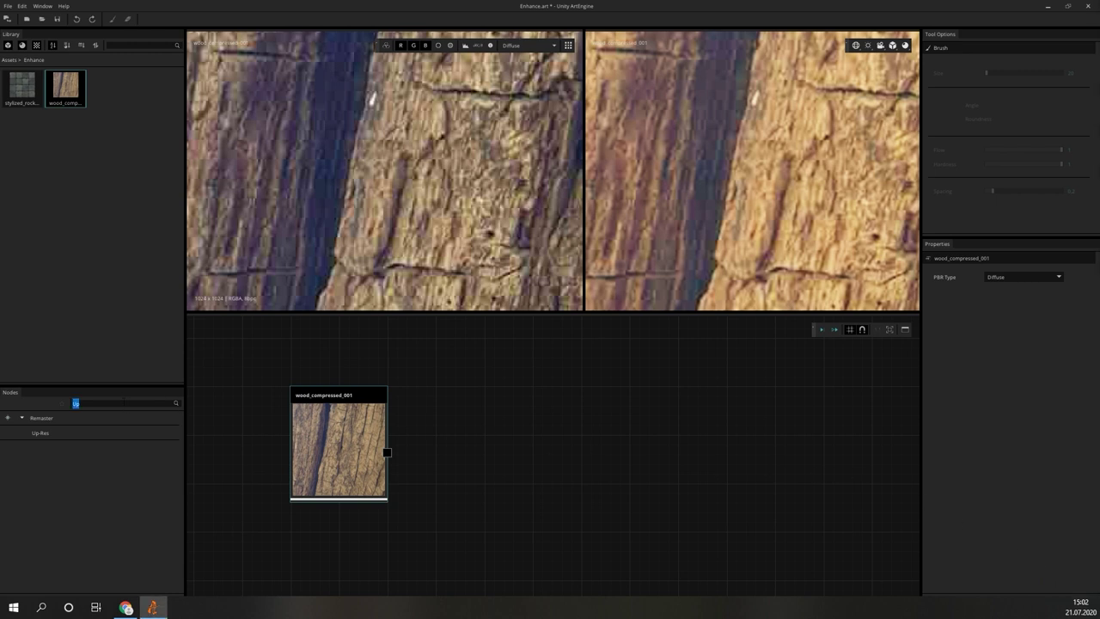
{"action": "type", "text": "Blur"}
{"action": "left_click_drag", "start_coordinate": [44, 428], "coordinate": [524, 396]}
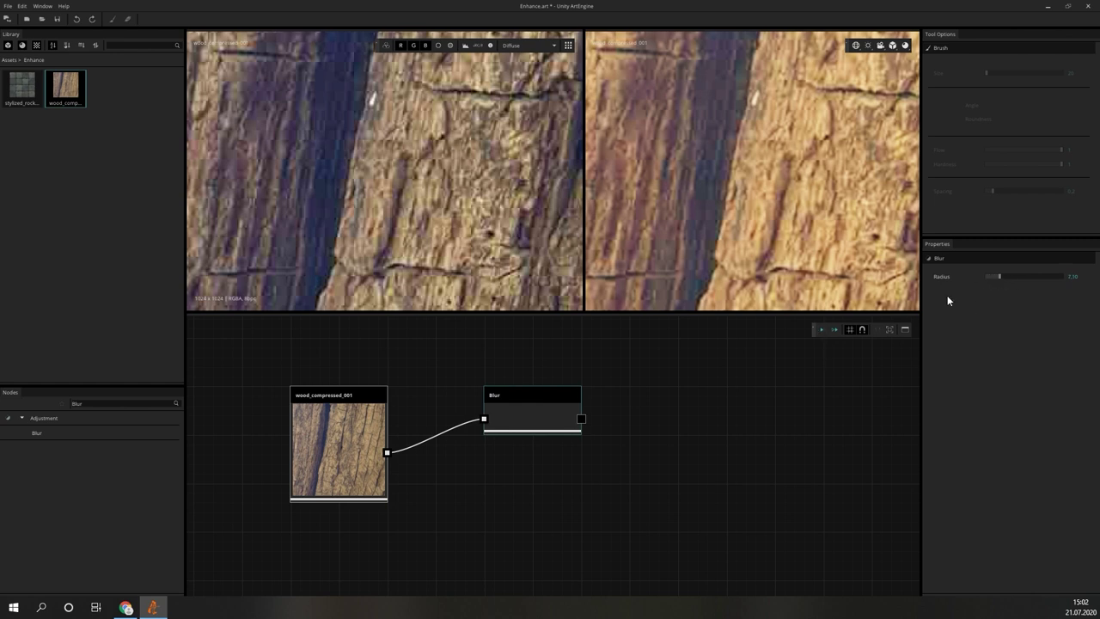
{"action": "left_click_drag", "start_coordinate": [995, 276], "coordinate": [993, 400]}
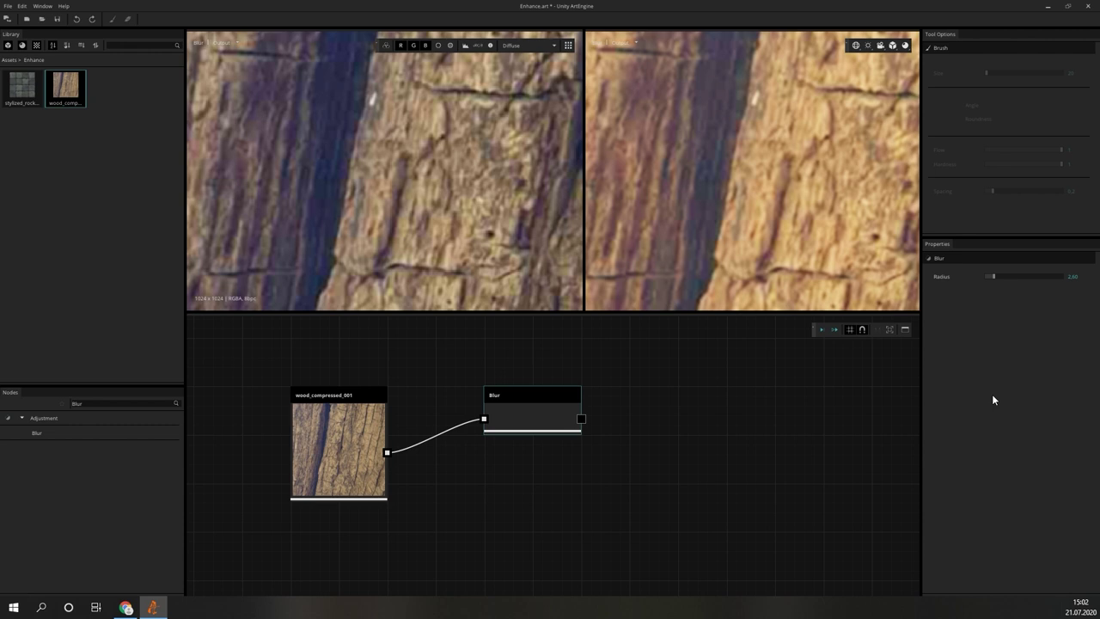
Chain a Sharpen node after Blur and raise its strength to 22
{"action": "double_click", "coordinate": [84, 402]}
{"action": "type", "text": "Sharp"}
{"action": "left_click_drag", "start_coordinate": [41, 432], "coordinate": [668, 399]}
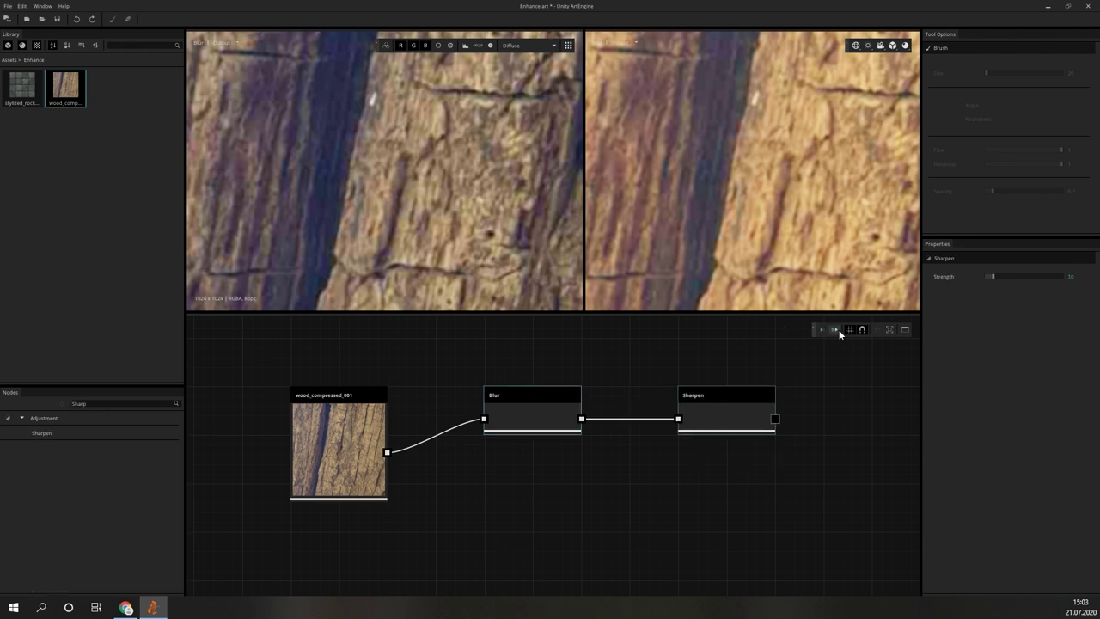
{"action": "left_click", "coordinate": [704, 405]}
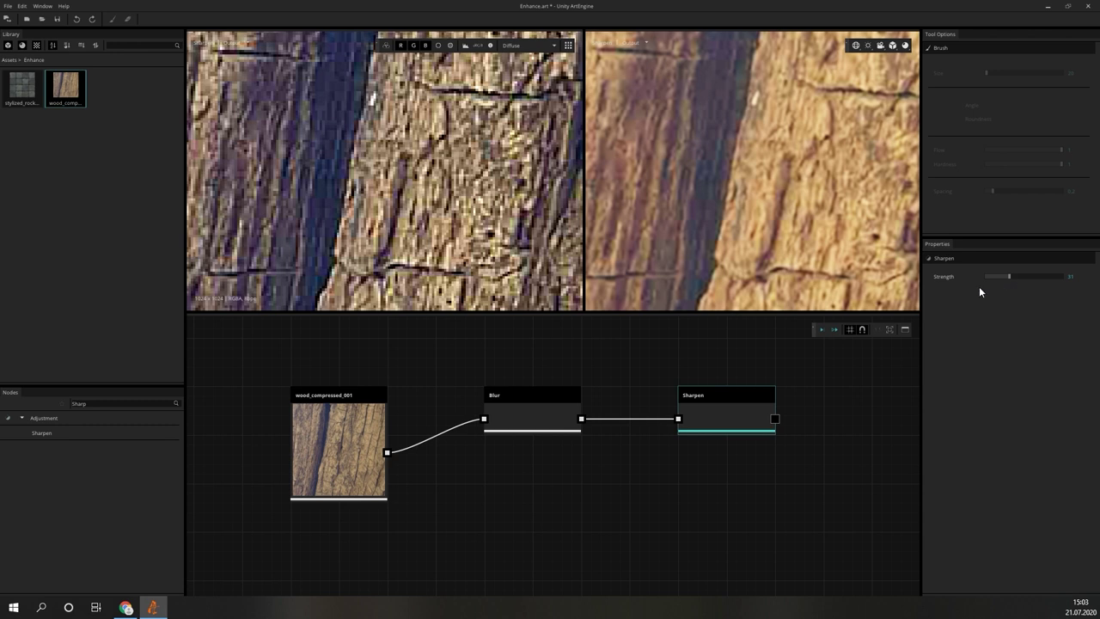
{"action": "mouse_move", "coordinate": [999, 276]}
{"action": "left_mouse_down"}
{"action": "mouse_move", "coordinate": [1007, 285]}
{"action": "mouse_move", "coordinate": [1009, 275]}
{"action": "left_mouse_up"}
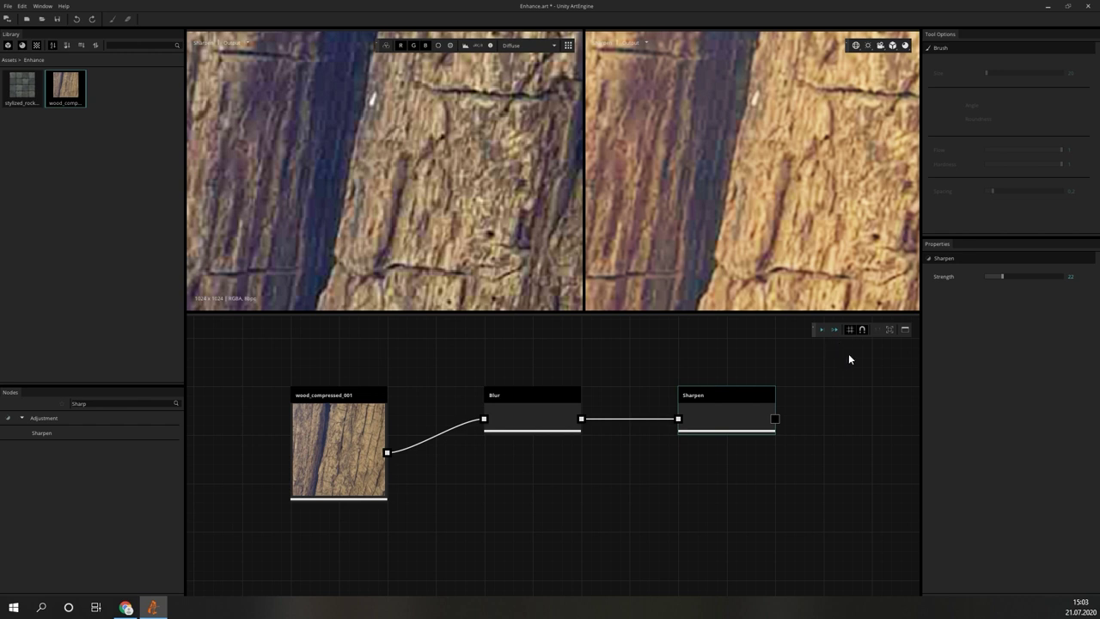
{"action": "left_click", "coordinate": [111, 401]}
Feed wood_compressed_001 into a JPEG Artifact Removal node and run the graph
{"action": "type", "text": "jpeg"}
{"action": "left_click_drag", "start_coordinate": [48, 430], "coordinate": [536, 508]}
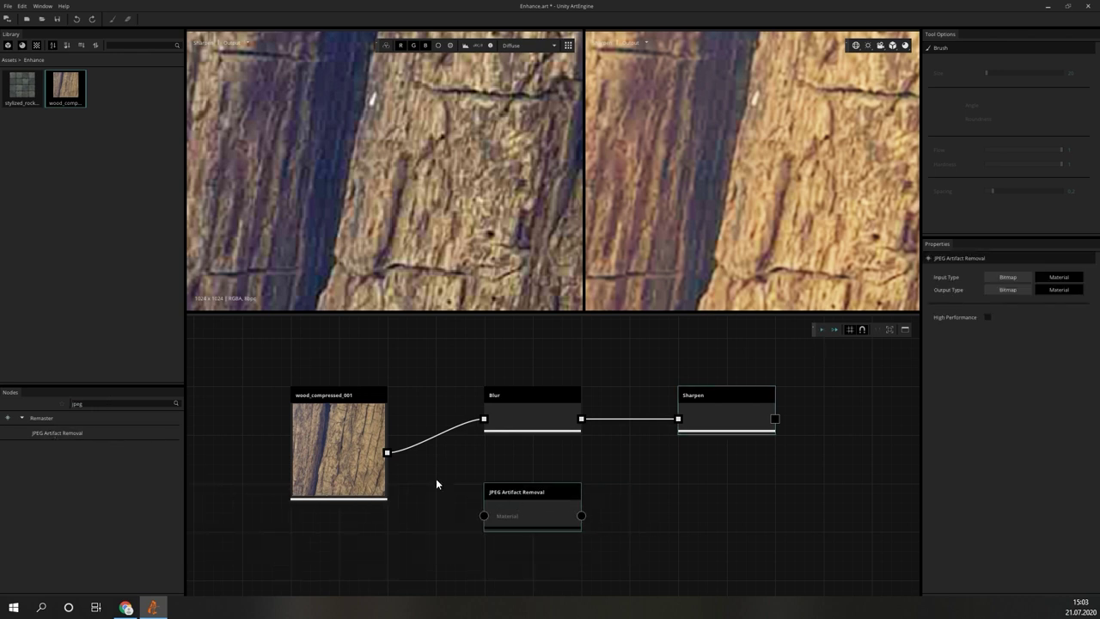
{"action": "left_click_drag", "start_coordinate": [388, 453], "coordinate": [486, 516]}
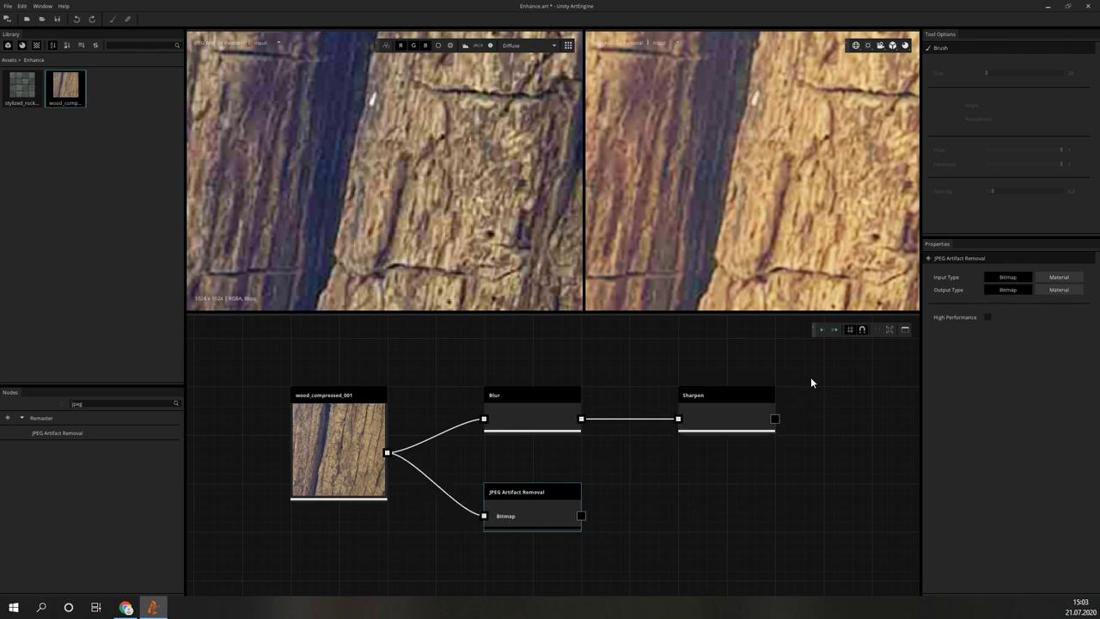
{"action": "left_click", "coordinate": [819, 328]}
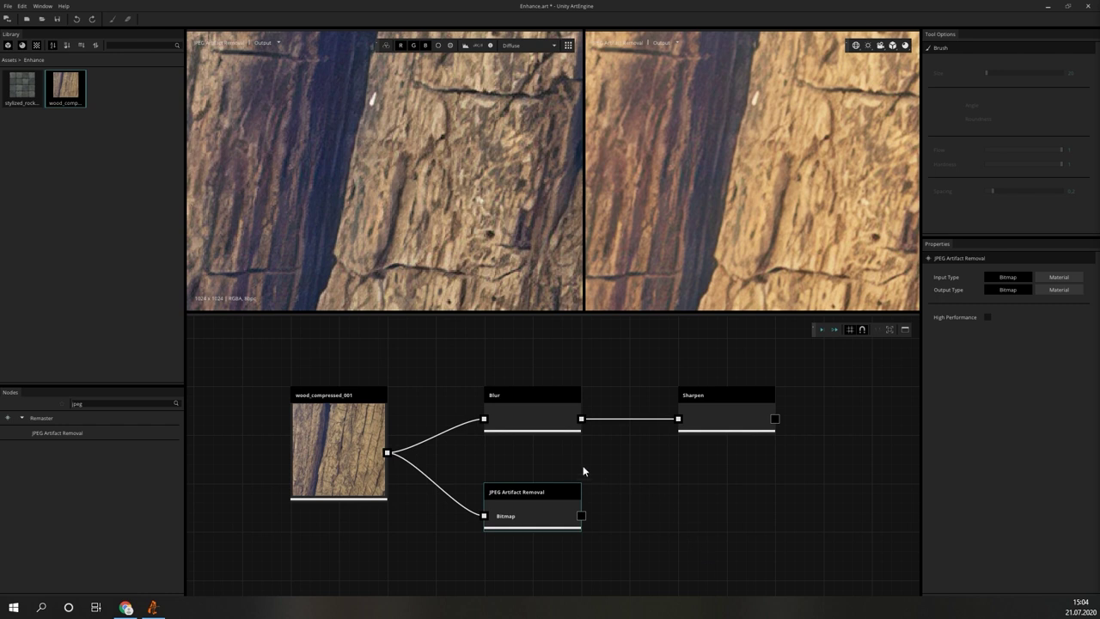
Compare the original wood, JPEG Artifact Removal and Blur-Sharpen results
{"action": "left_click", "coordinate": [346, 440]}
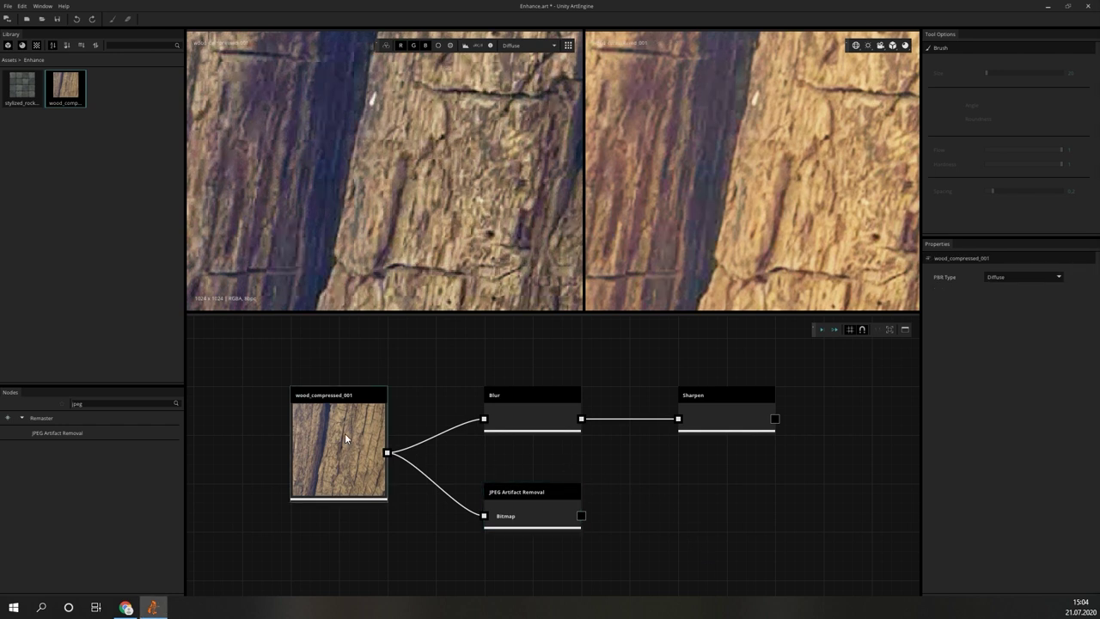
{"action": "left_click", "coordinate": [532, 514]}
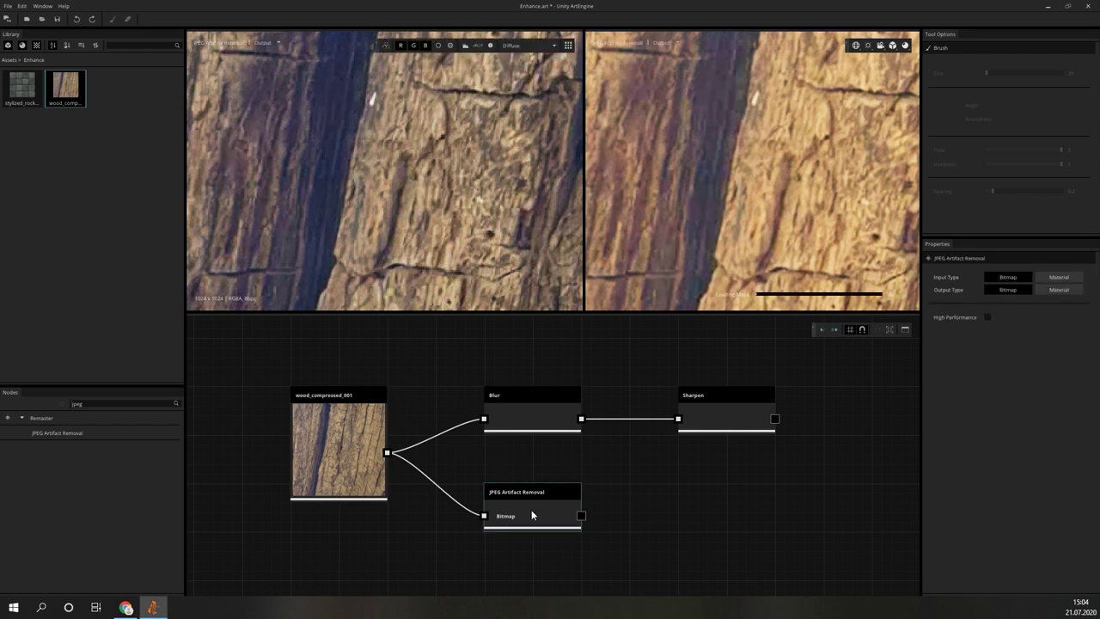
{"action": "left_click", "coordinate": [730, 428]}
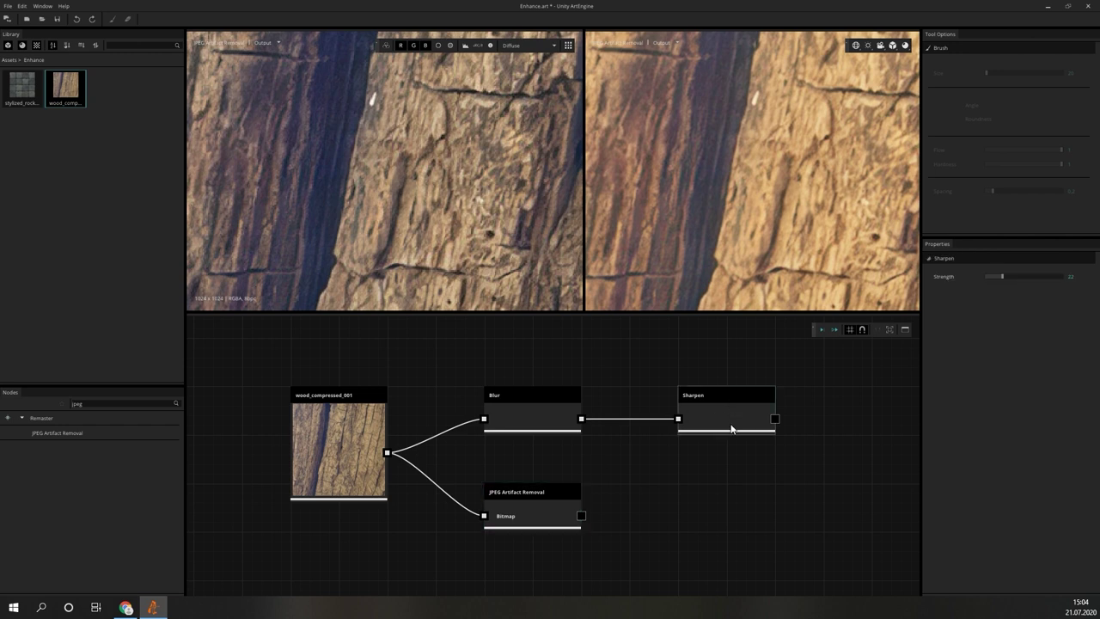
{"action": "left_click", "coordinate": [552, 505]}
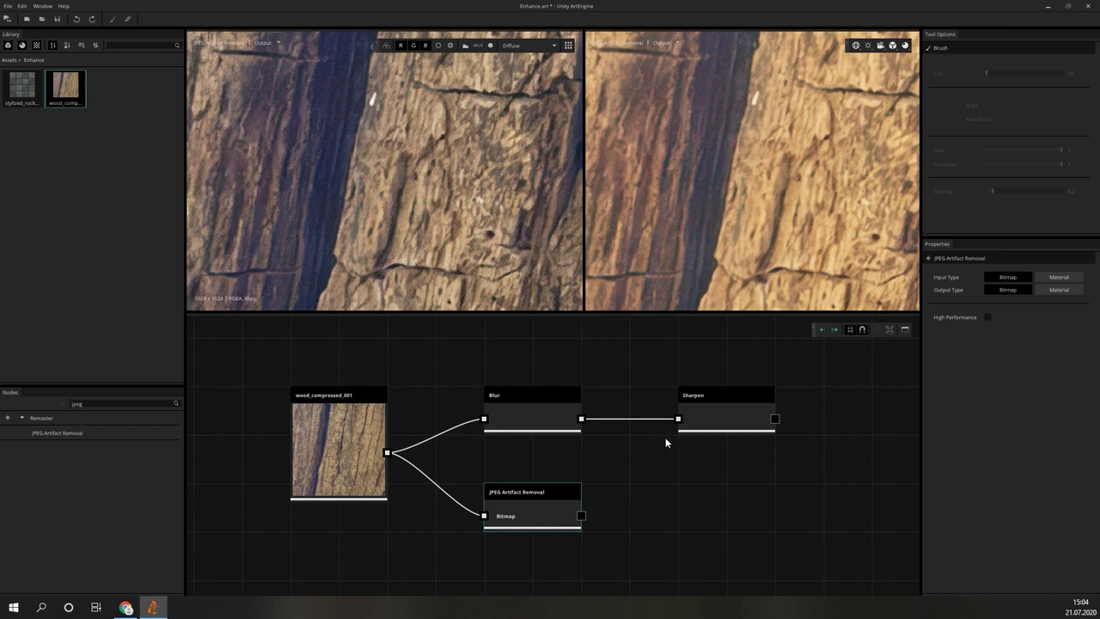
{"action": "left_click", "coordinate": [728, 410]}
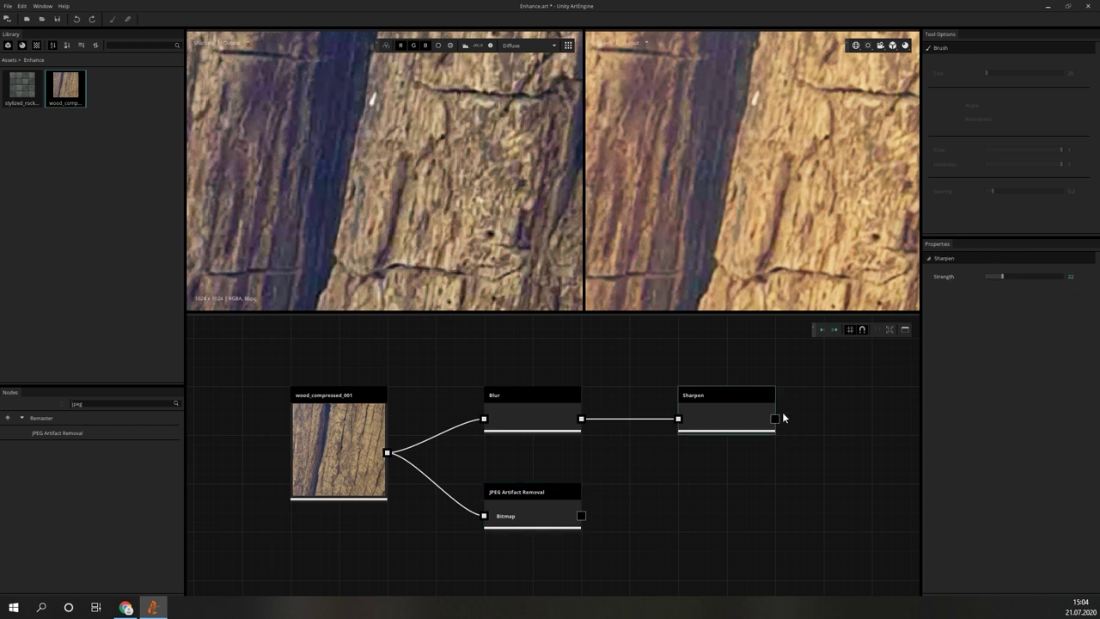
{"action": "left_click", "coordinate": [856, 546]}
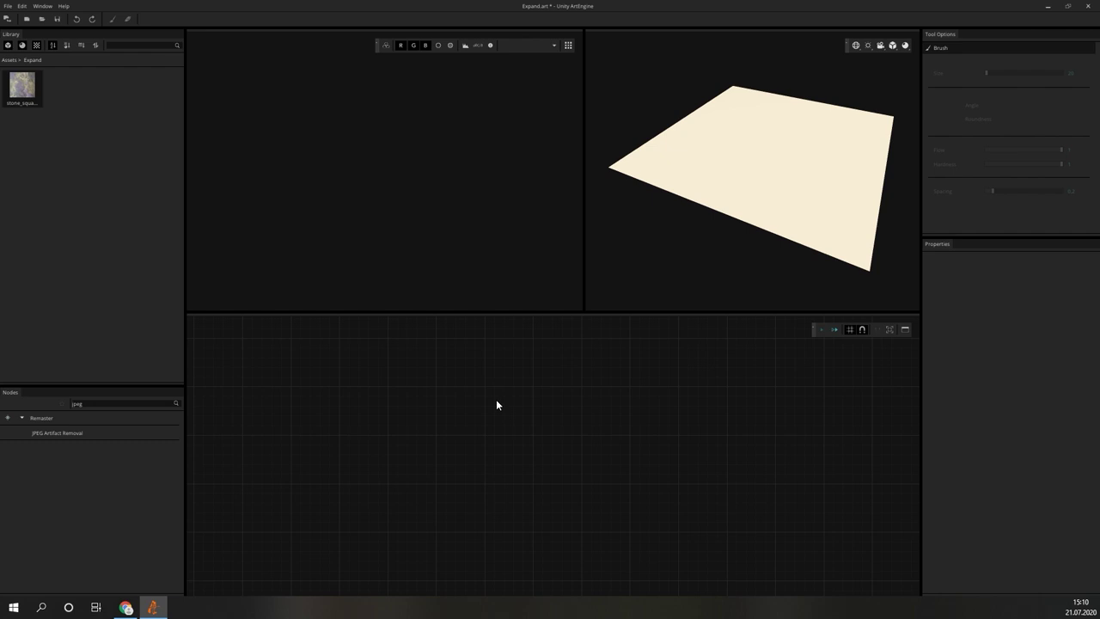
{"action": "left_click_drag", "start_coordinate": [23, 84], "coordinate": [357, 397]}
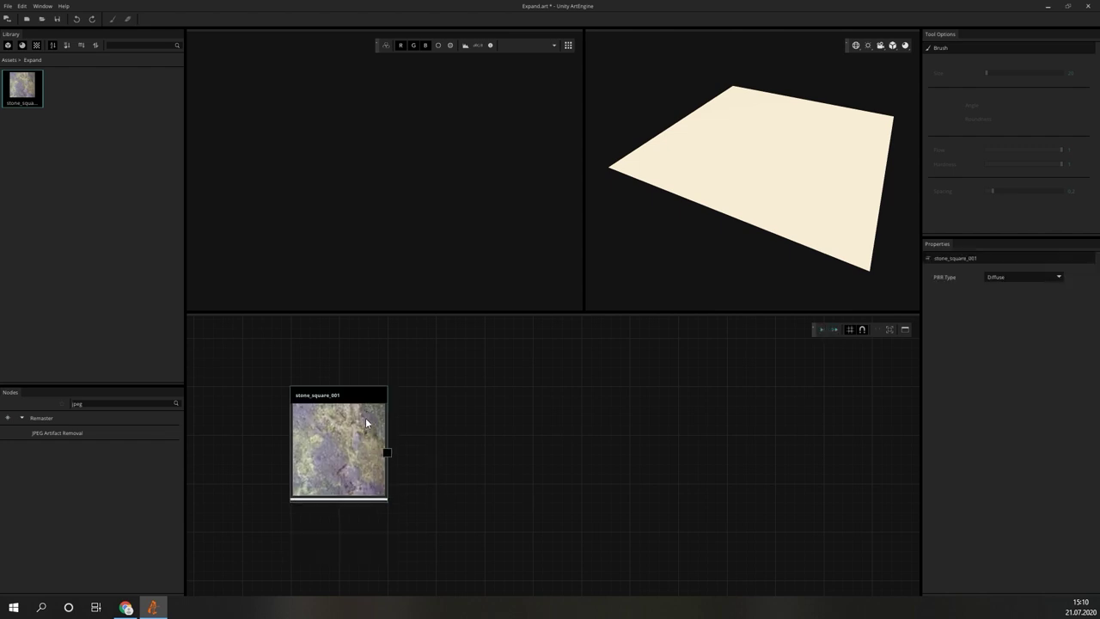
Show stone_square_001 in the previews and tile it 3x3 in the 2D view
{"action": "left_click", "coordinate": [362, 428]}
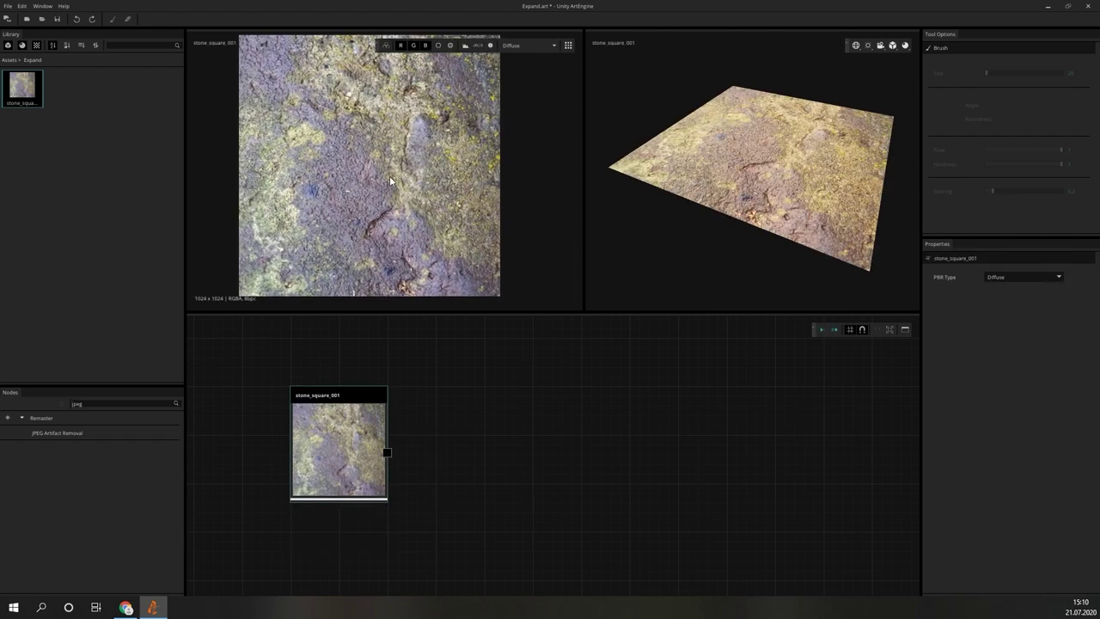
{"action": "middle_click_drag", "start_coordinate": [385, 183], "coordinate": [409, 185]}
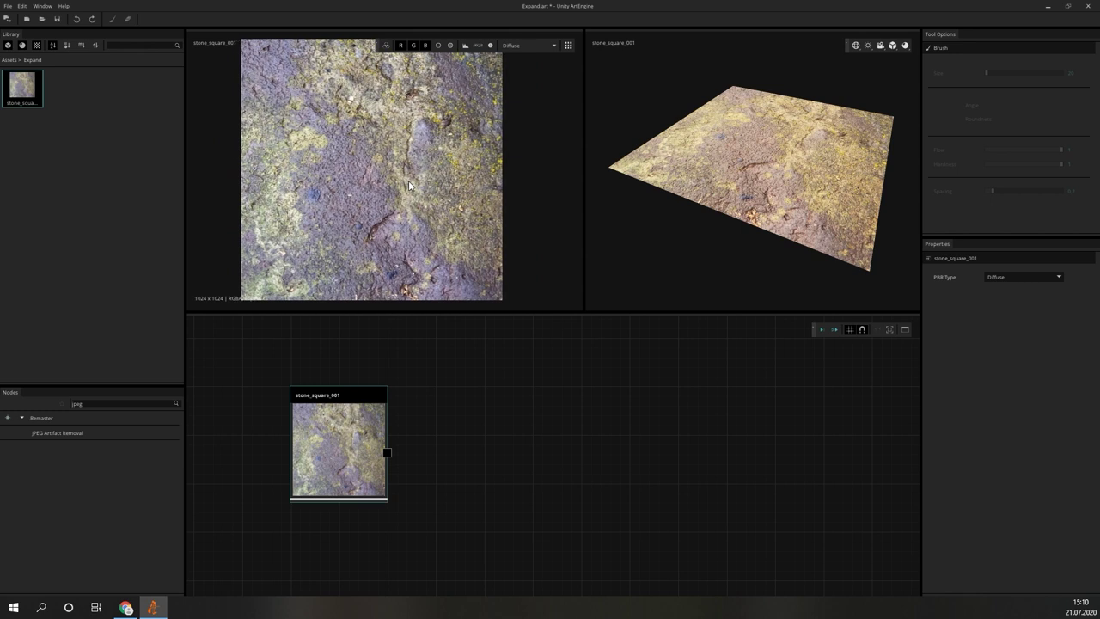
{"action": "left_click", "coordinate": [569, 45]}
{"action": "scroll", "coordinate": [442, 146], "scroll_direction": "down", "scroll_amount": 3}
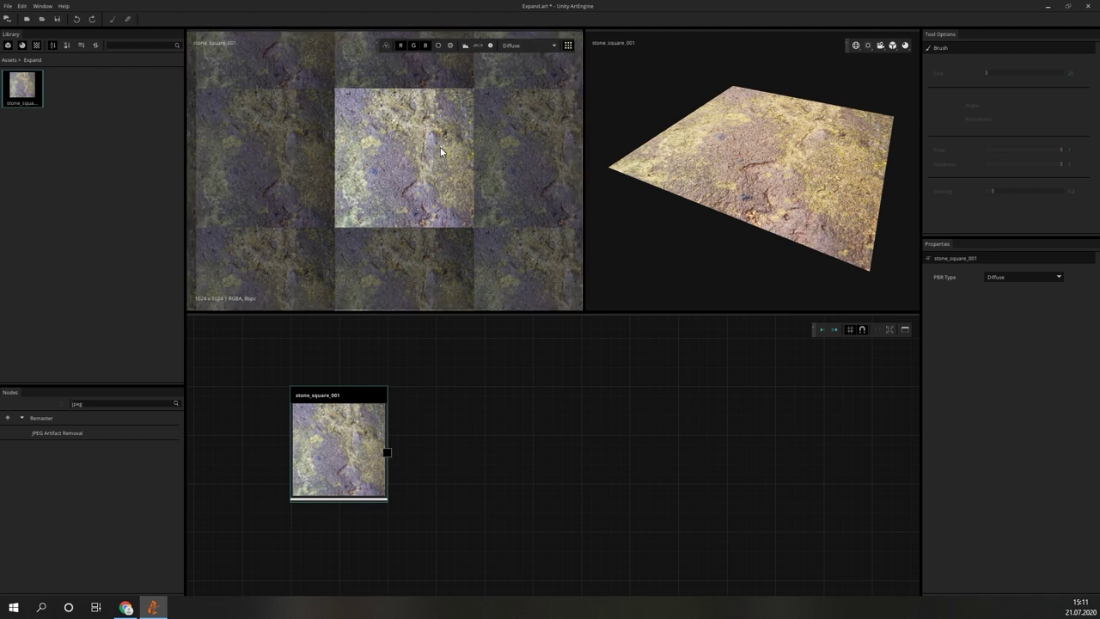
{"action": "scroll", "coordinate": [440, 148], "scroll_direction": "down", "scroll_amount": 1}
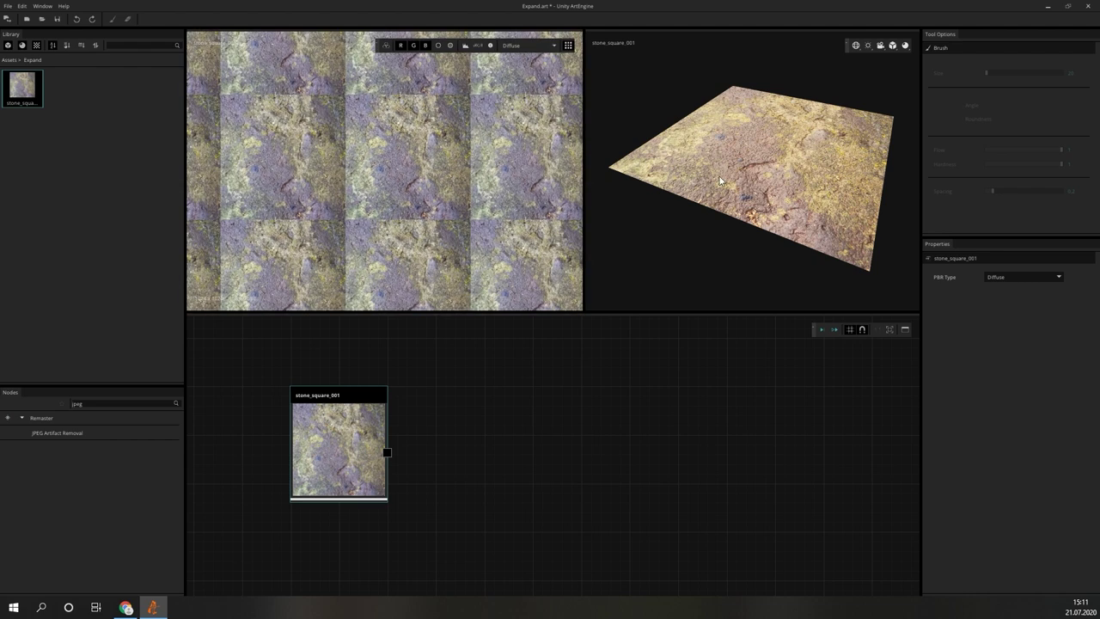
Raise the 3D plane's Tile U and V to 3 and tilt the plane to reveal seams
{"action": "left_click", "coordinate": [894, 45]}
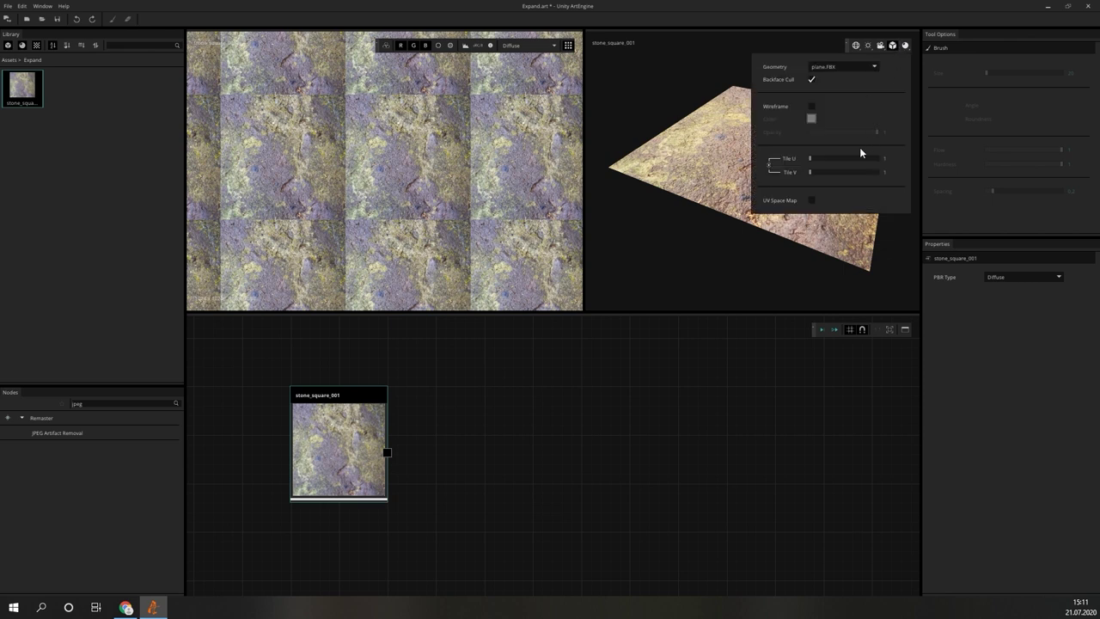
{"action": "left_click_drag", "start_coordinate": [810, 158], "coordinate": [815, 158]}
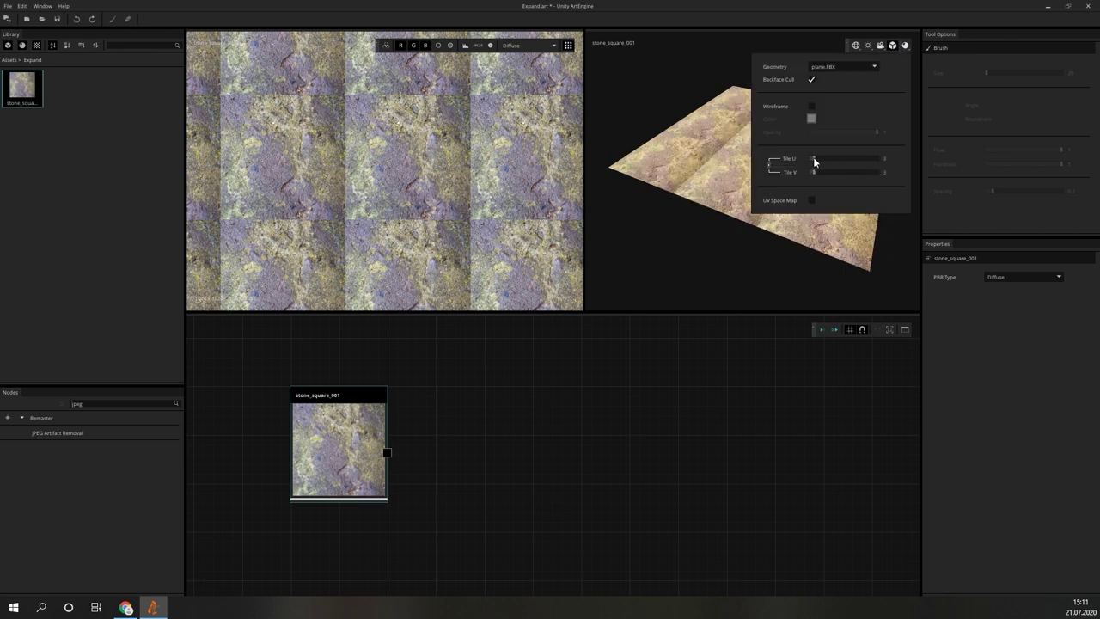
{"action": "left_click", "coordinate": [703, 164]}
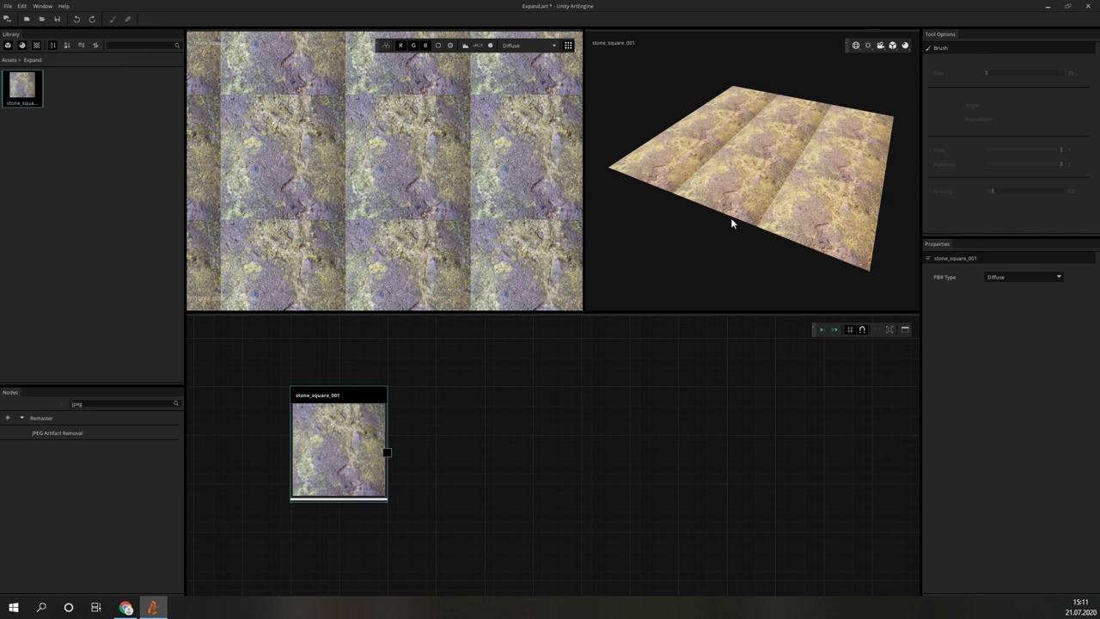
{"action": "left_click_drag", "start_coordinate": [732, 223], "coordinate": [799, 250]}
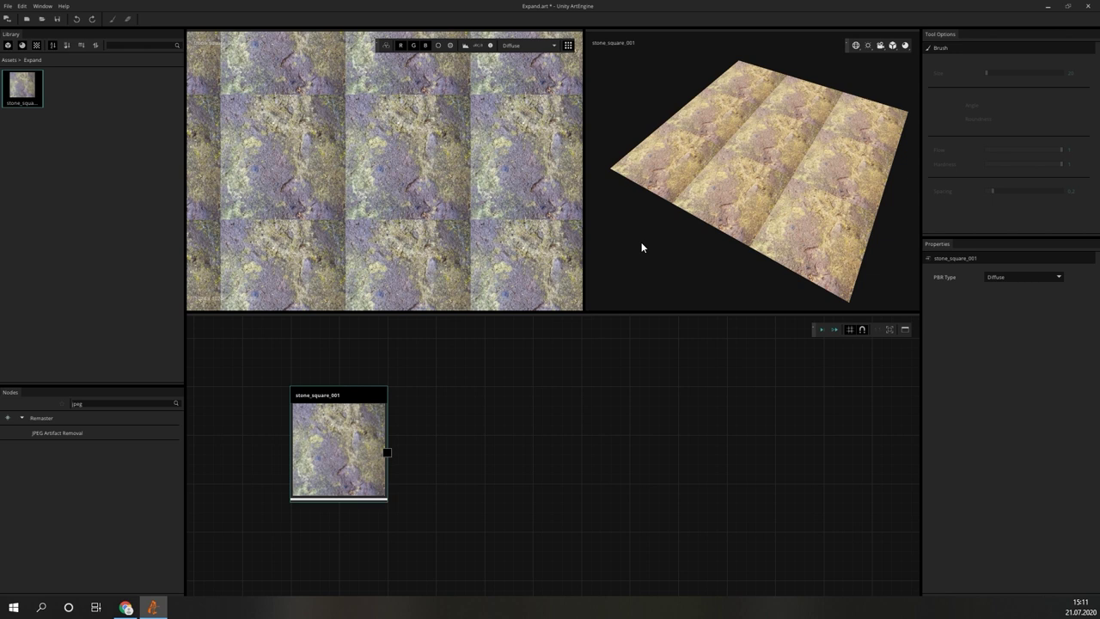
{"action": "left_click", "coordinate": [512, 429]}
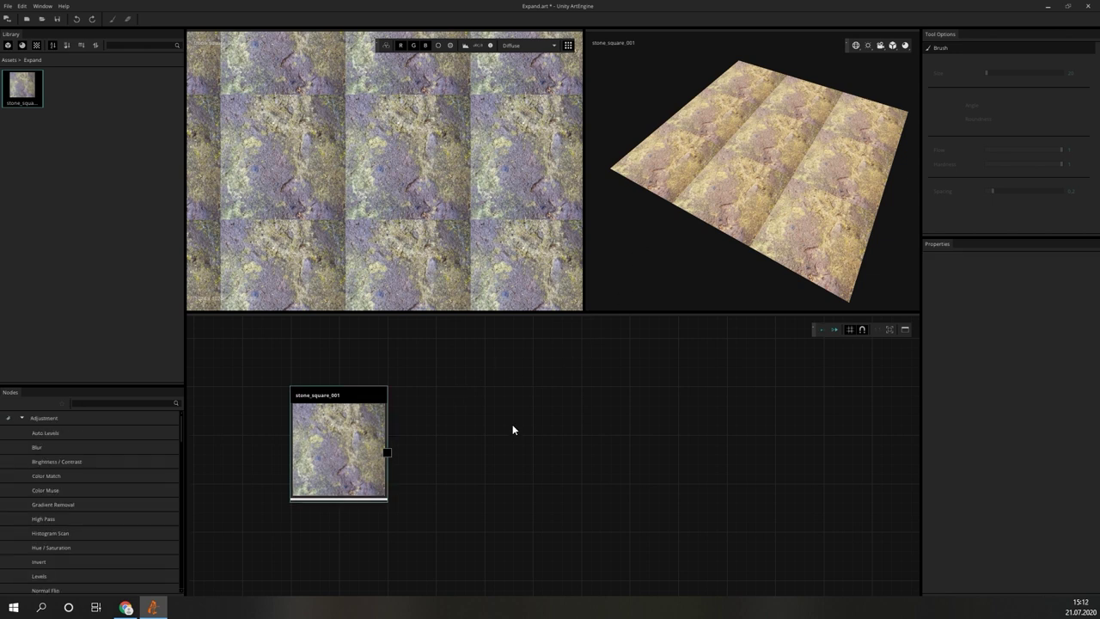
Add a Free Transform node fed by stone_square_001 and preview its output
{"action": "right_click", "coordinate": [513, 429]}
{"action": "type", "text": "free"}
{"action": "left_click", "coordinate": [555, 449]}
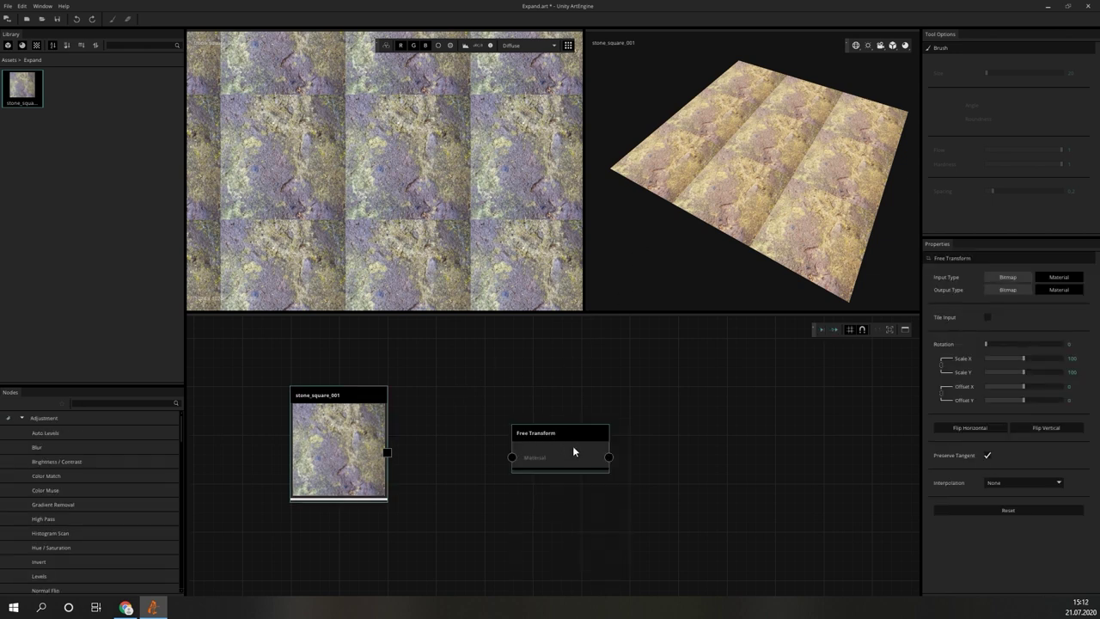
{"action": "left_click_drag", "start_coordinate": [574, 451], "coordinate": [546, 412]}
{"action": "left_click_drag", "start_coordinate": [387, 452], "coordinate": [484, 419]}
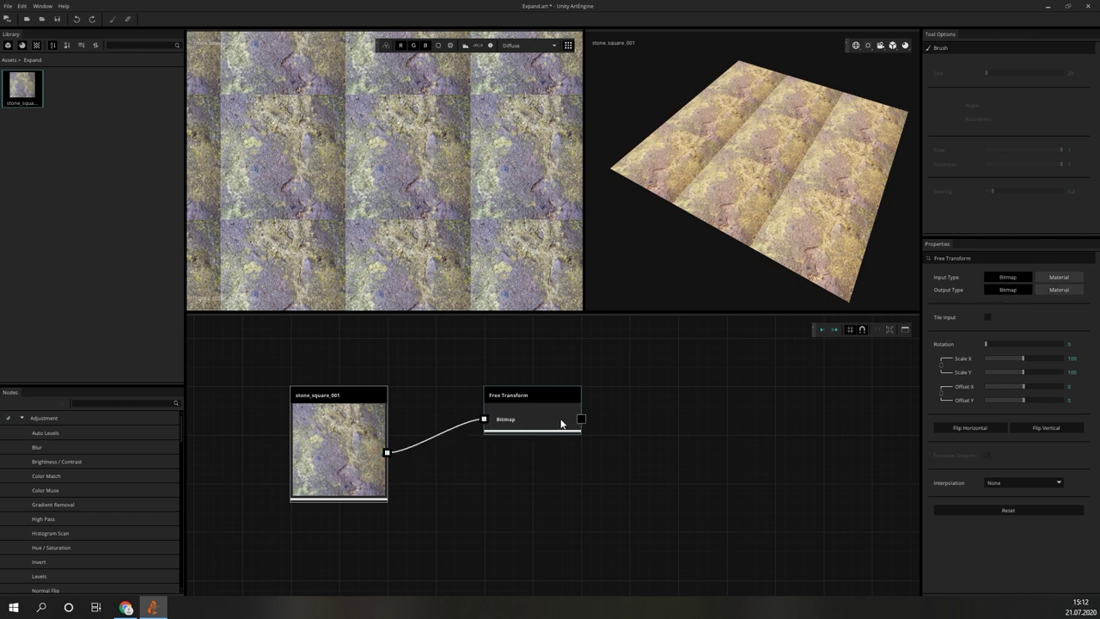
{"action": "left_click", "coordinate": [562, 423]}
Enable Tile Input and set the Free Transform Offset X and Y to 512
{"action": "left_click", "coordinate": [988, 317]}
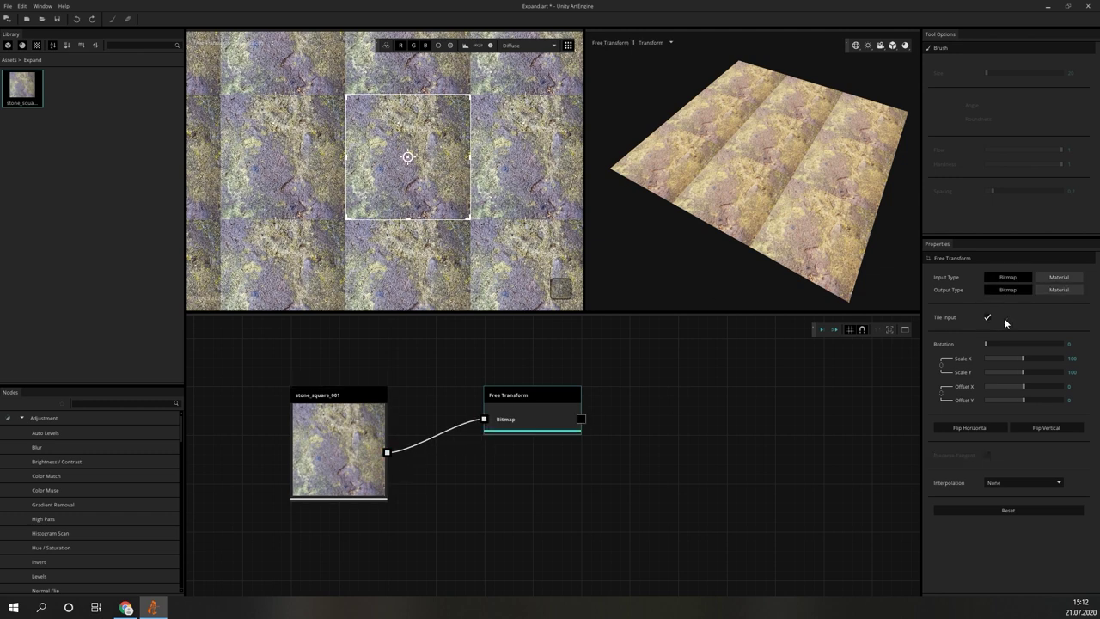
{"action": "double_click", "coordinate": [1070, 387]}
{"action": "type", "text": "512"}
{"action": "key", "text": "Return"}
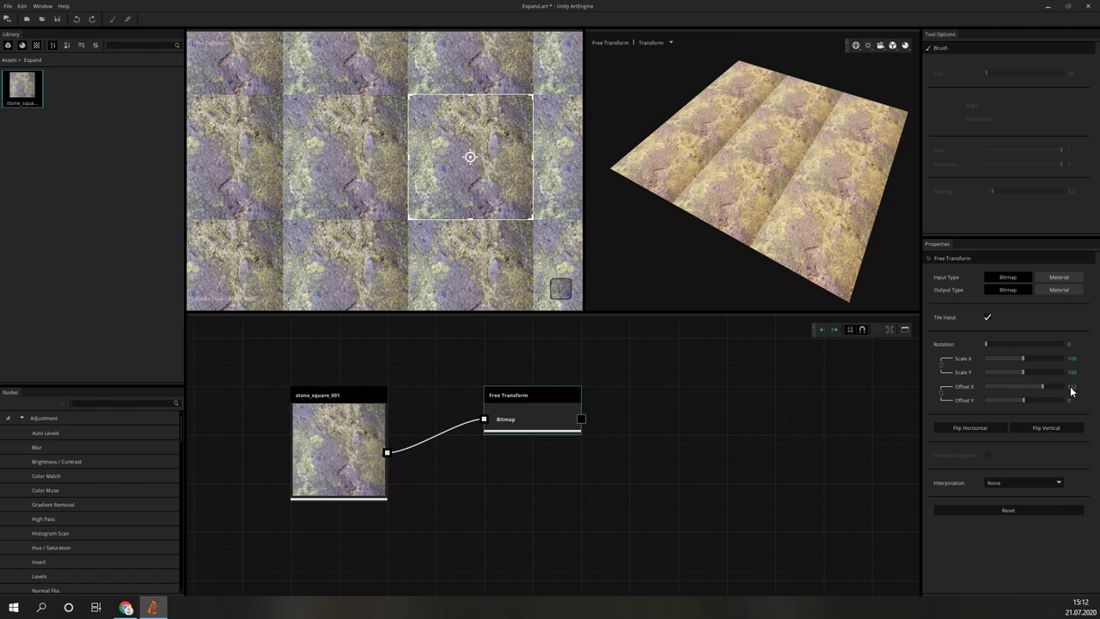
{"action": "double_click", "coordinate": [1071, 401]}
{"action": "type", "text": "512"}
{"action": "key", "text": "Return"}
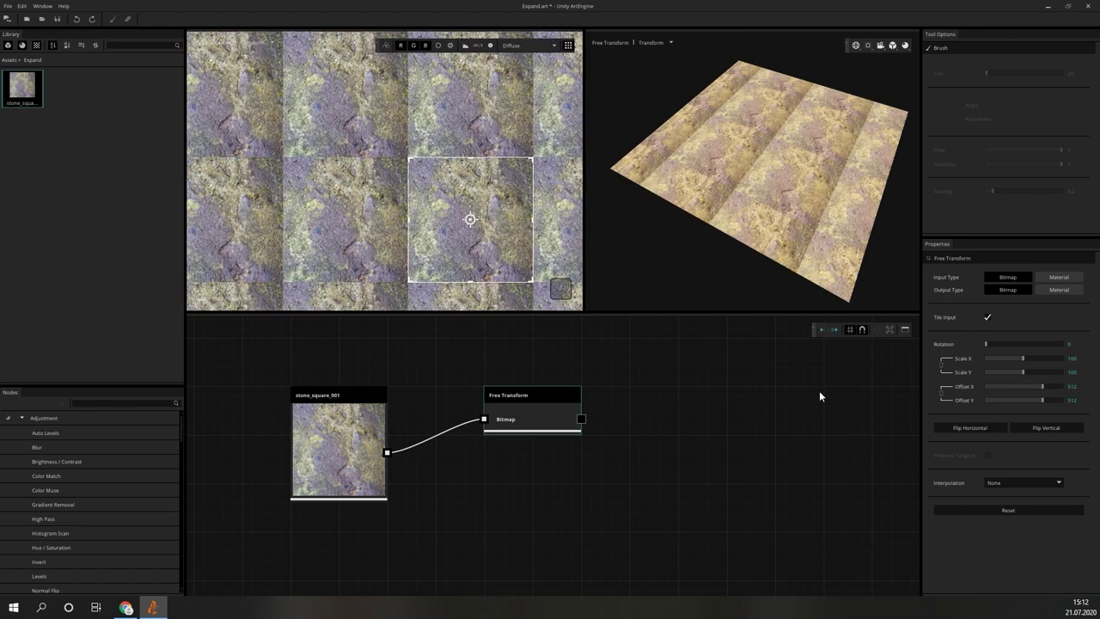
Compare the offset tile untiled and tiled in 2D, then add a Mask Paint node
{"action": "left_click", "coordinate": [819, 394]}
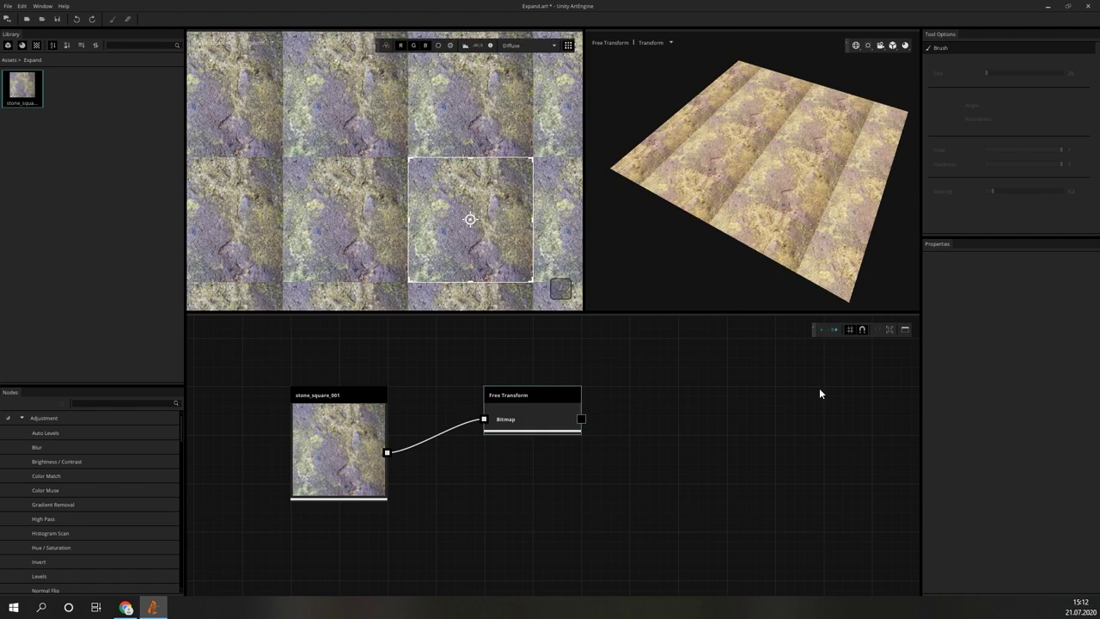
{"action": "left_click", "coordinate": [568, 45]}
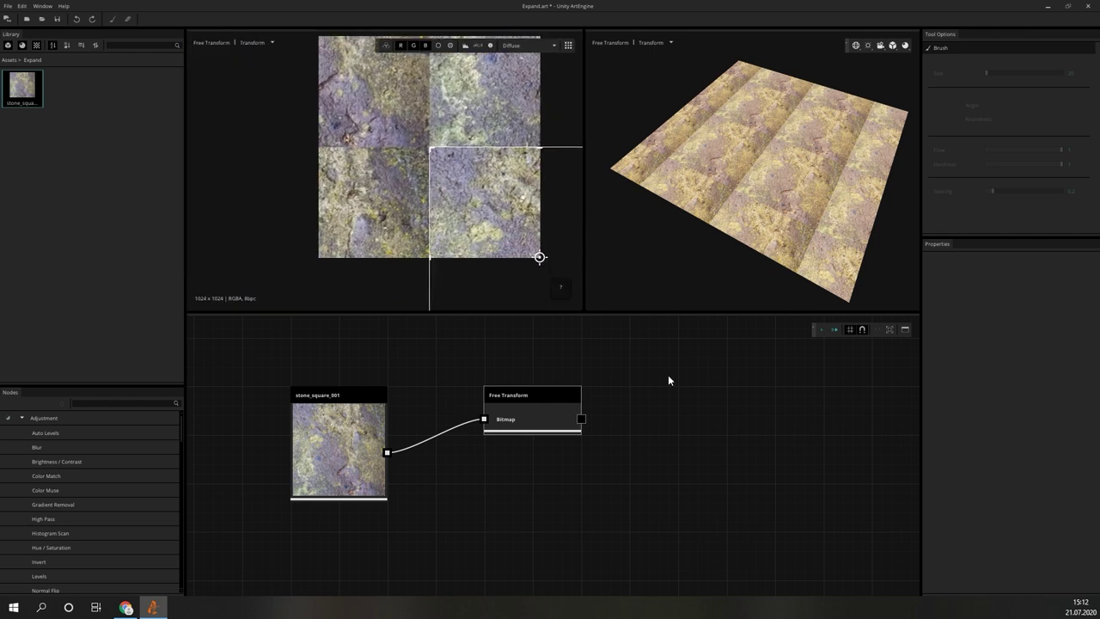
{"action": "left_click", "coordinate": [568, 45]}
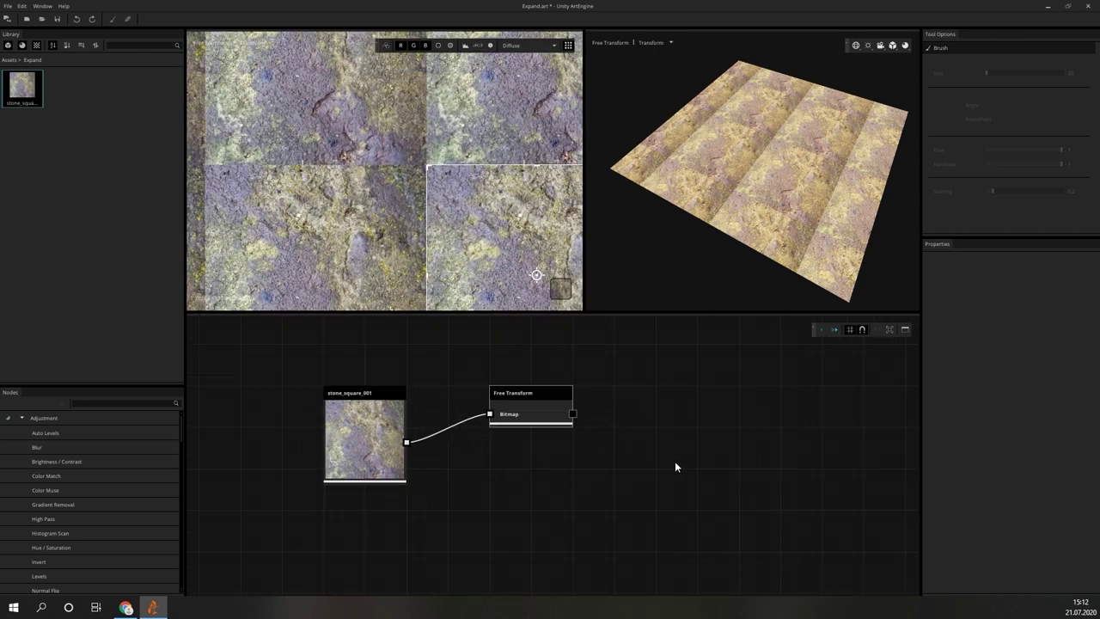
{"action": "right_click", "coordinate": [652, 425]}
{"action": "left_click", "coordinate": [688, 442]}
Wire Free Transform into Mask Paint and set brush size 128 and hardness 0.54
{"action": "left_click_drag", "start_coordinate": [670, 425], "coordinate": [611, 413]}
{"action": "mouse_move", "coordinate": [527, 430]}
{"action": "left_mouse_down"}
{"action": "mouse_move", "coordinate": [601, 436]}
{"action": "mouse_move", "coordinate": [591, 430]}
{"action": "left_mouse_up"}
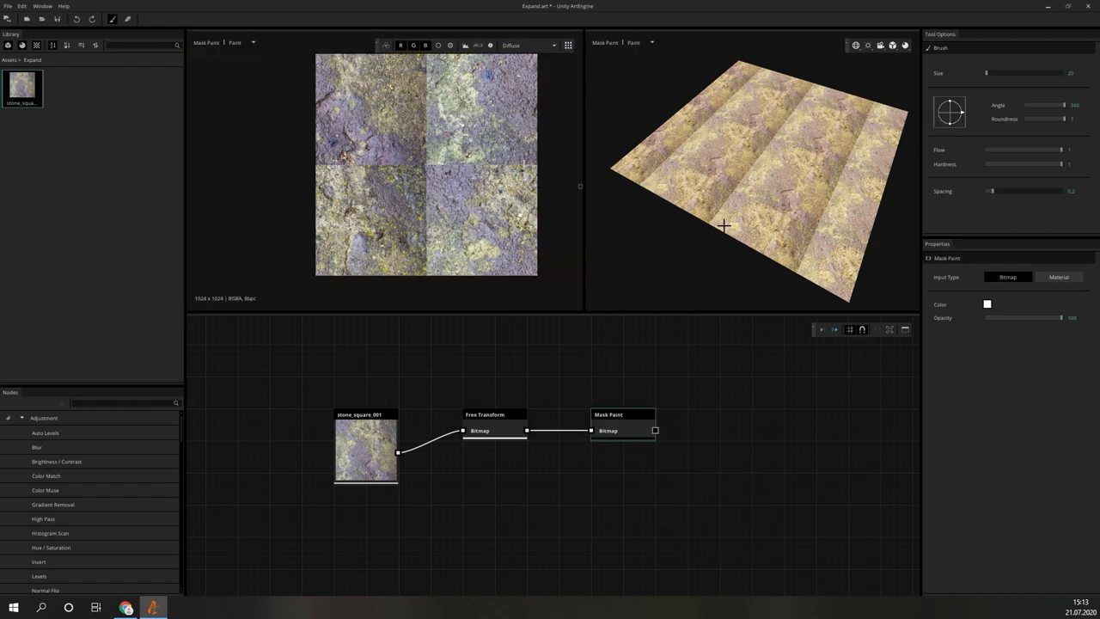
{"action": "left_click", "coordinate": [1074, 74]}
{"action": "type", "text": "128"}
{"action": "key", "text": "Return"}
{"action": "left_click", "coordinate": [1069, 168]}
{"action": "type", "text": "0.54"}
{"action": "key", "text": "Return"}
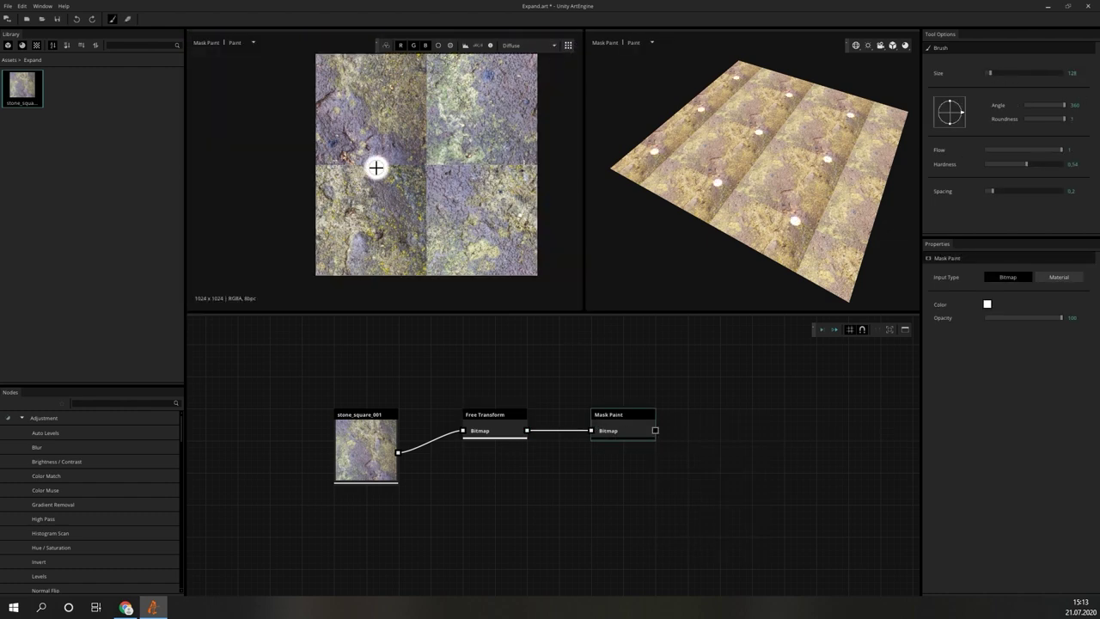
Paint a white cross along the horizontal and vertical offset seams
{"action": "left_click", "coordinate": [329, 165]}
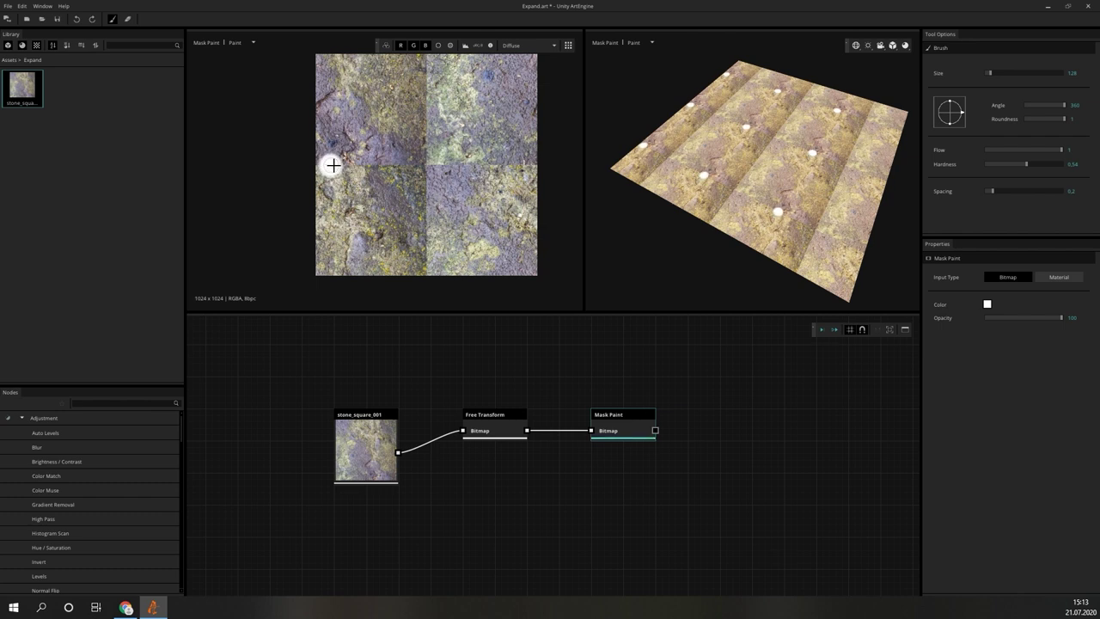
{"action": "left_click_drag", "start_coordinate": [333, 165], "coordinate": [522, 164]}
{"action": "left_click_drag", "start_coordinate": [428, 69], "coordinate": [427, 261]}
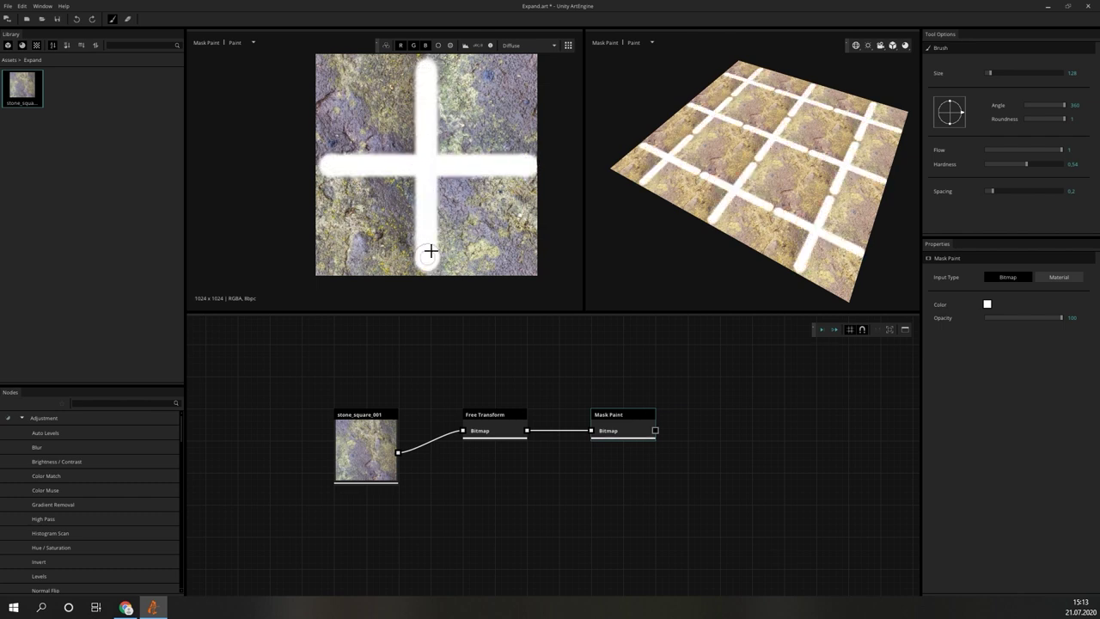
{"action": "left_click", "coordinate": [601, 472]}
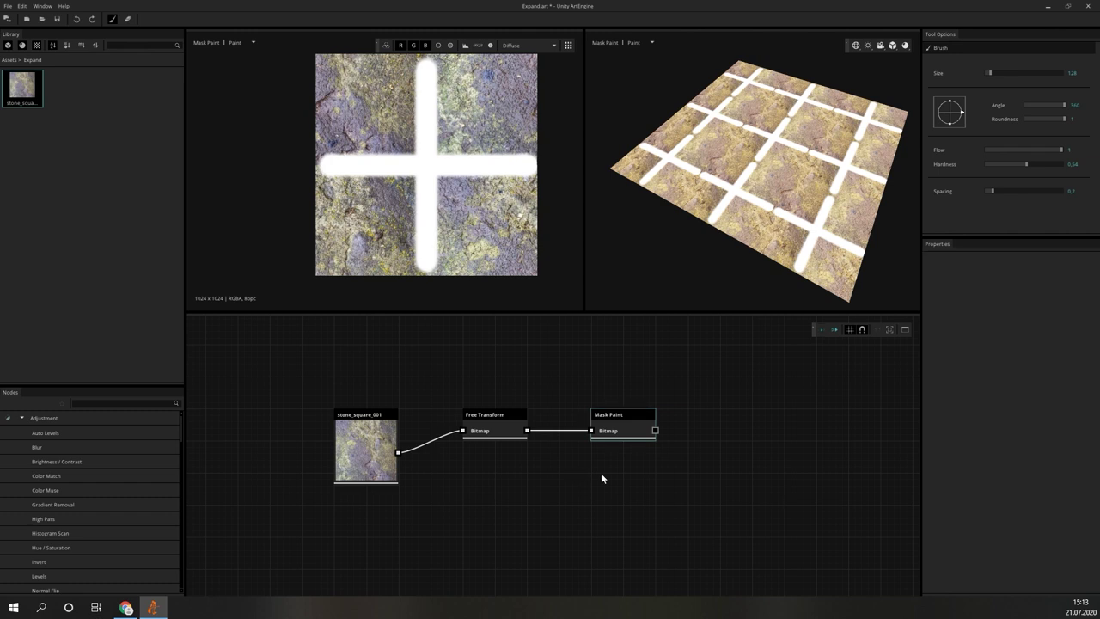
Add an Invert node fed by the Mask Paint output
{"action": "right_click", "coordinate": [732, 419]}
{"action": "type", "text": "invert"}
{"action": "key", "text": "Return"}
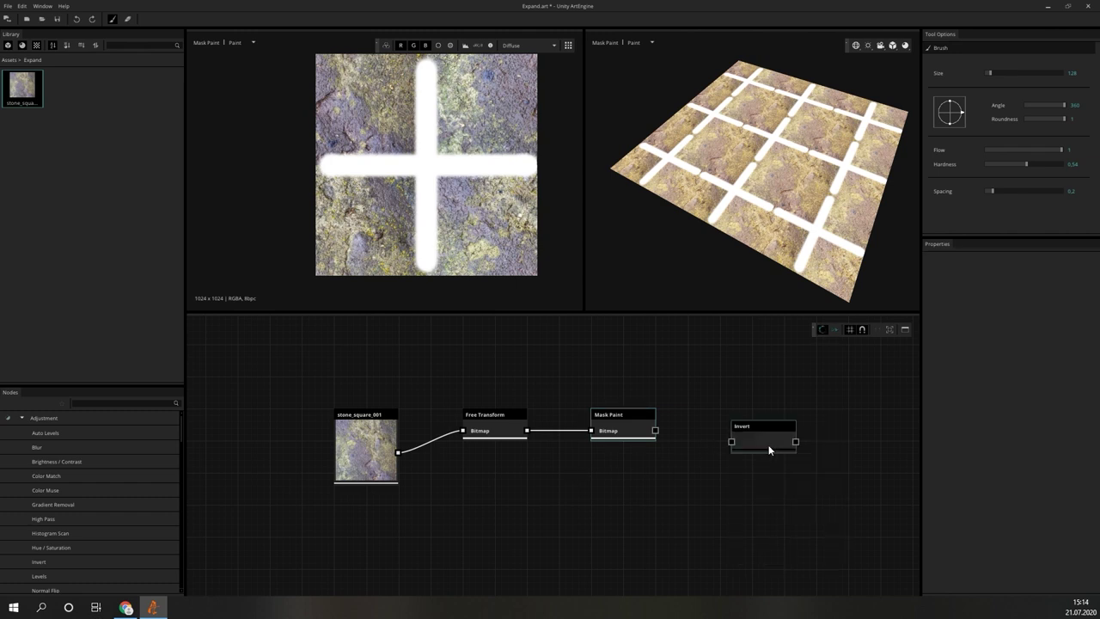
{"action": "left_click_drag", "start_coordinate": [655, 430], "coordinate": [720, 431]}
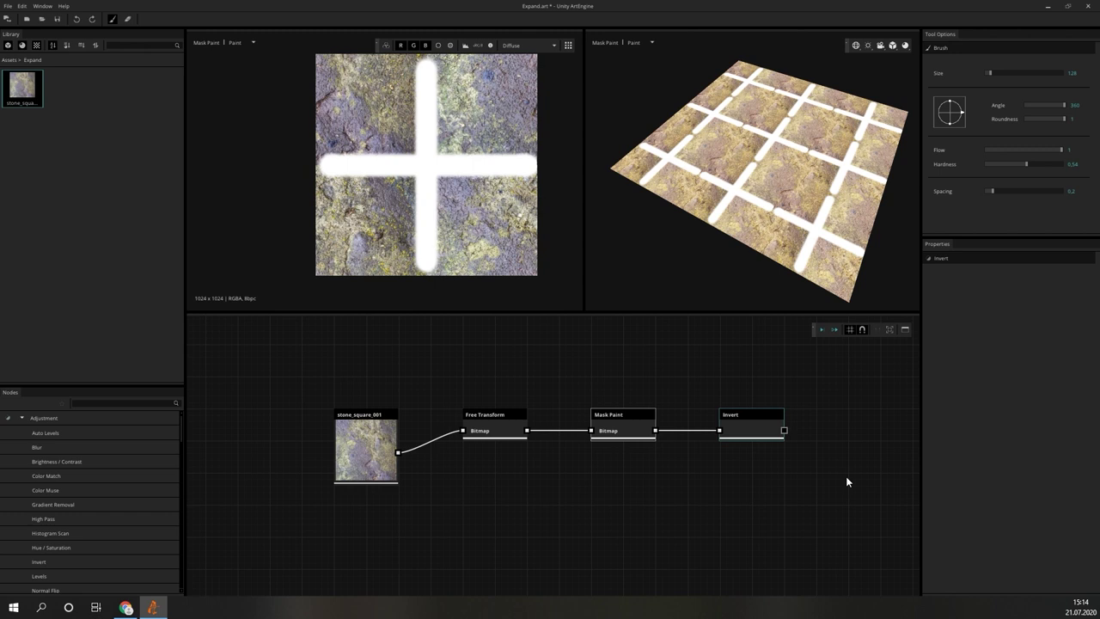
{"action": "middle_click_drag", "start_coordinate": [846, 476], "coordinate": [751, 460]}
Add a Blend node with Invert as Mask and stone_square_001 as Background
{"action": "right_click", "coordinate": [770, 463]}
{"action": "type", "text": "blend"}
{"action": "key", "text": "Return"}
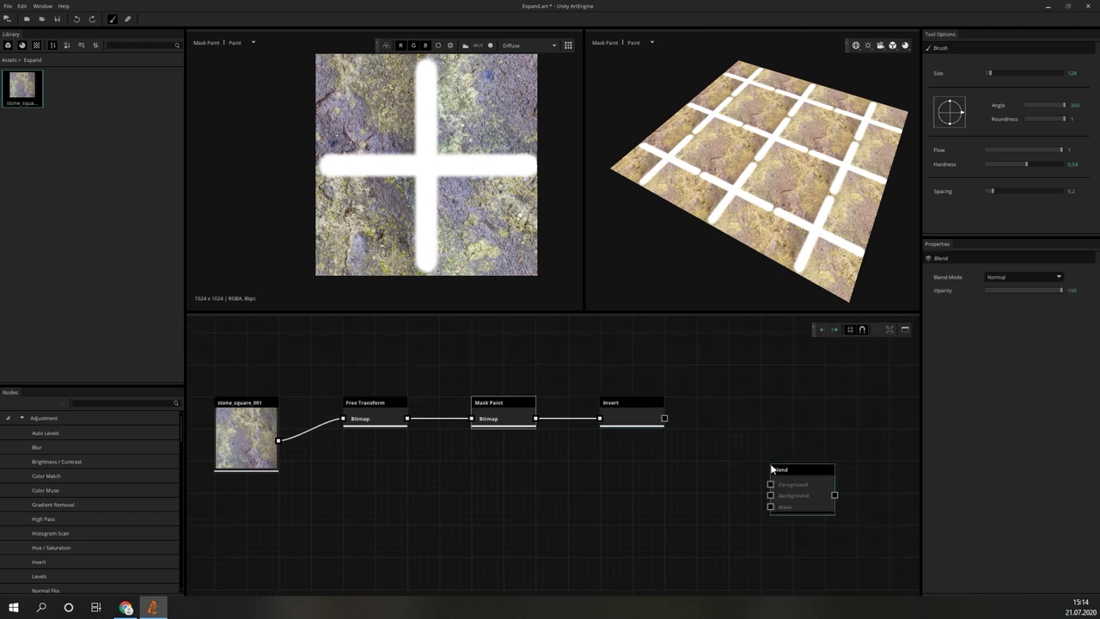
{"action": "left_click_drag", "start_coordinate": [805, 469], "coordinate": [770, 413]}
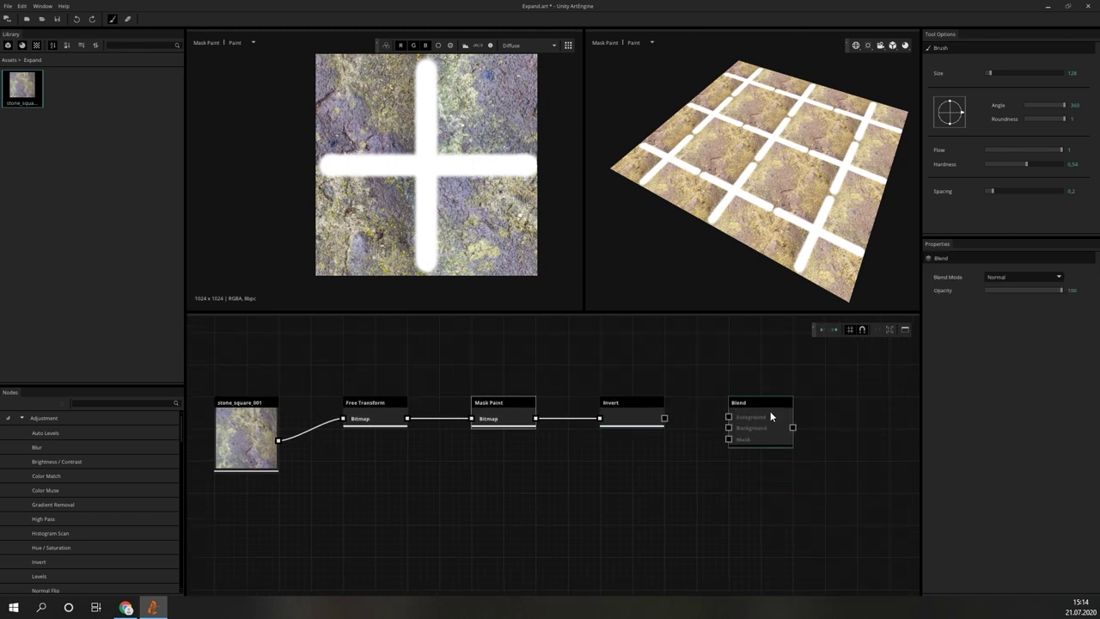
{"action": "left_click_drag", "start_coordinate": [726, 445], "coordinate": [725, 445]}
{"action": "left_click_drag", "start_coordinate": [278, 440], "coordinate": [729, 427]}
{"action": "left_click_drag", "start_coordinate": [407, 418], "coordinate": [778, 455]}
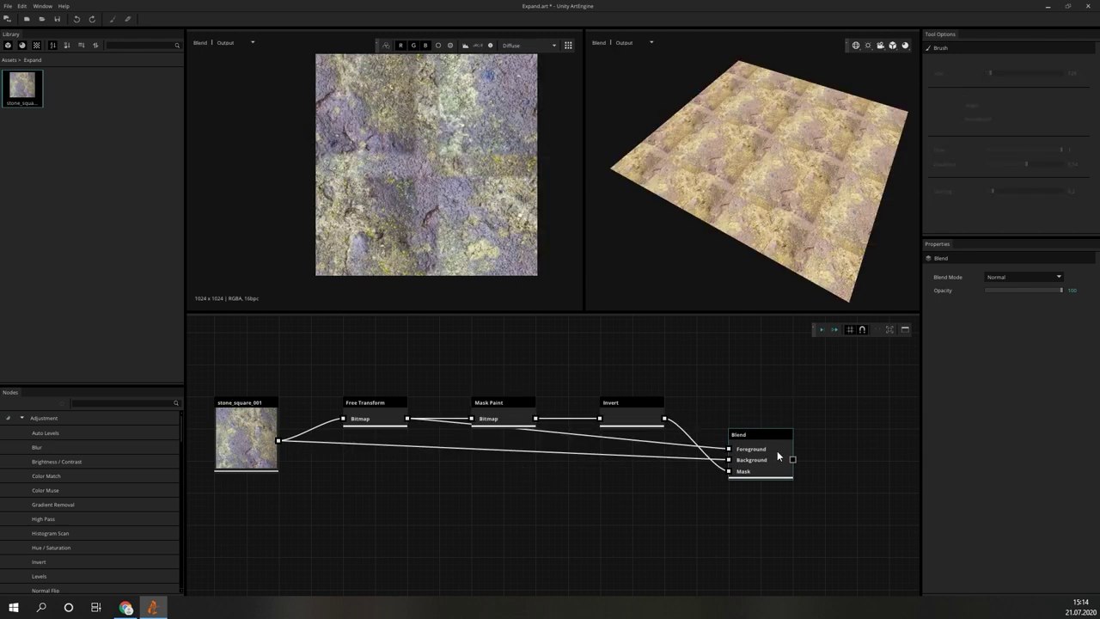
Soften the cross centre with brush flow 0.34 and preview the blended result
{"action": "left_click", "coordinate": [513, 409]}
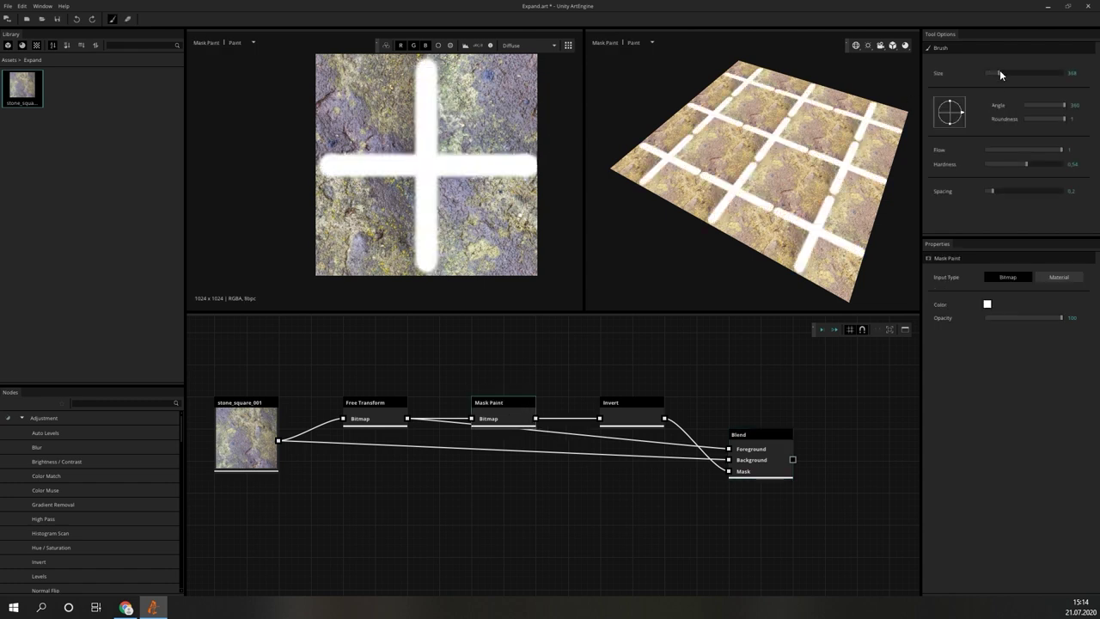
{"action": "left_click", "coordinate": [1012, 149]}
{"action": "mouse_move", "coordinate": [396, 142]}
{"action": "left_mouse_down"}
{"action": "mouse_move", "coordinate": [427, 135]}
{"action": "mouse_move", "coordinate": [394, 178]}
{"action": "mouse_move", "coordinate": [360, 181]}
{"action": "mouse_move", "coordinate": [357, 158]}
{"action": "mouse_move", "coordinate": [464, 160]}
{"action": "mouse_move", "coordinate": [404, 180]}
{"action": "left_mouse_up"}
{"action": "left_click", "coordinate": [775, 445]}
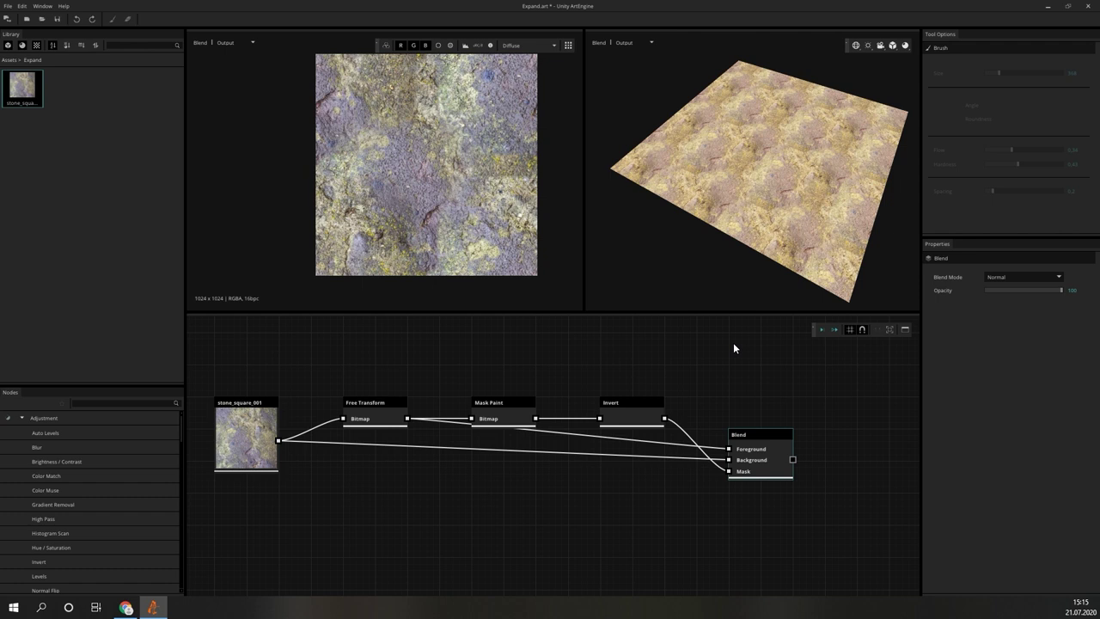
Place a Seam Removal node below the stone texture
{"action": "left_click", "coordinate": [733, 348]}
{"action": "type", "text": "Seam"}
{"action": "left_click_drag", "start_coordinate": [64, 432], "coordinate": [379, 548]}
{"action": "left_click_drag", "start_coordinate": [375, 511], "coordinate": [397, 507]}
Feed stone_square_001 into Seam Removal, raise its seam axis counts, and process it
{"action": "left_click_drag", "start_coordinate": [278, 440], "coordinate": [343, 514]}
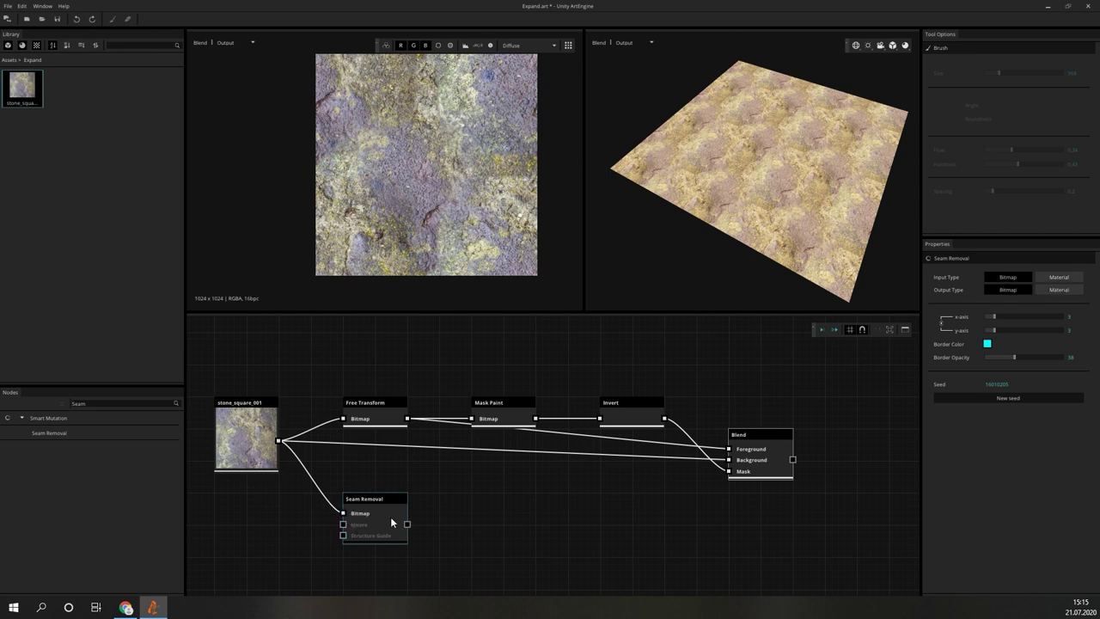
{"action": "left_click", "coordinate": [391, 522]}
{"action": "mouse_move", "coordinate": [993, 316]}
{"action": "left_mouse_down"}
{"action": "mouse_move", "coordinate": [1025, 320]}
{"action": "mouse_move", "coordinate": [1010, 320]}
{"action": "left_mouse_up"}
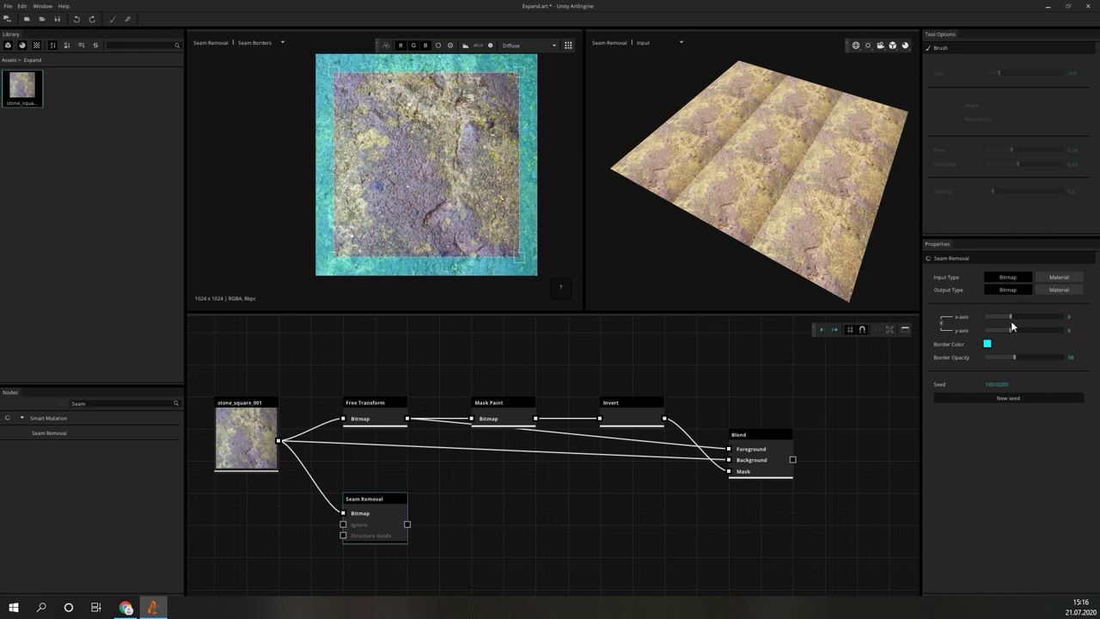
{"action": "left_click", "coordinate": [825, 331]}
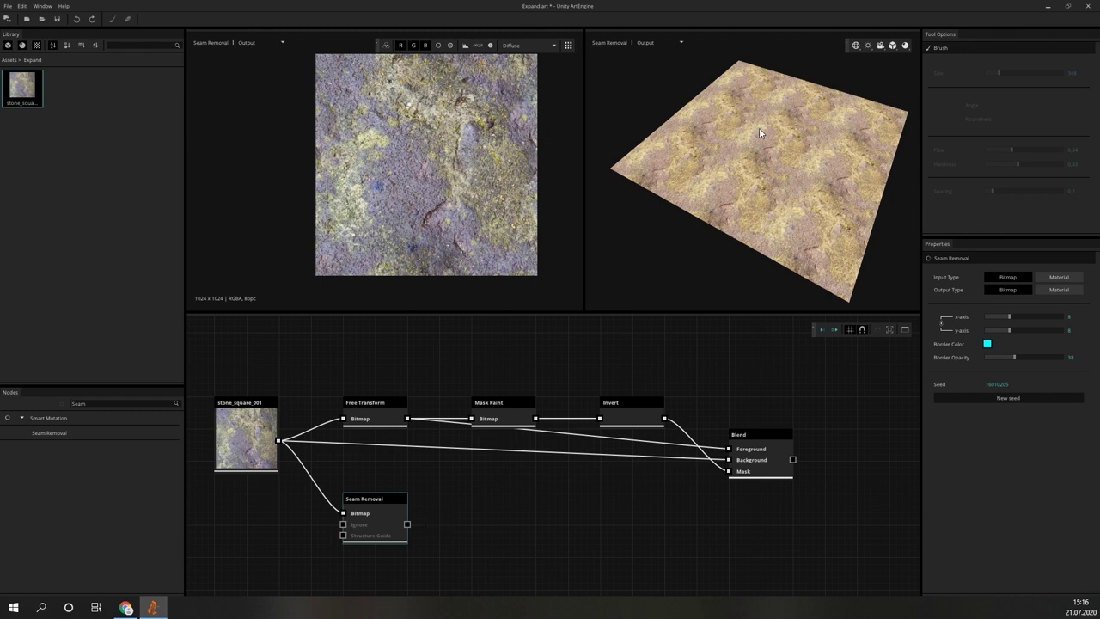
Tilt the 3D preview to inspect the stone and filter the node library by 'mask'
{"action": "left_click_drag", "start_coordinate": [759, 127], "coordinate": [731, 130]}
{"action": "middle_click_drag", "start_coordinate": [459, 167], "coordinate": [452, 175]}
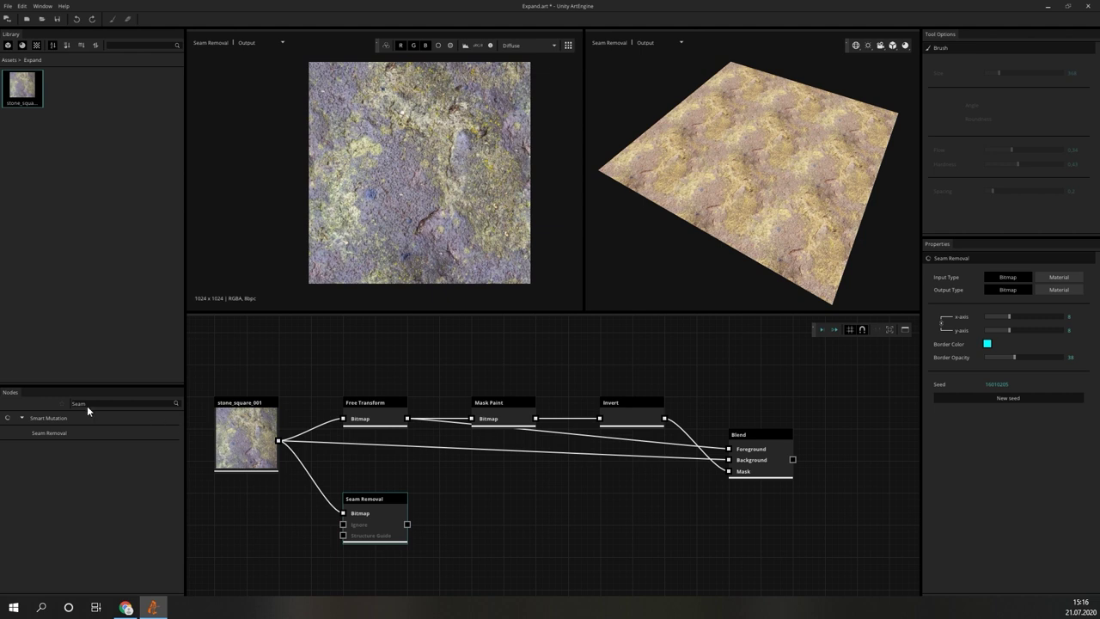
{"action": "type", "text": "mask"}
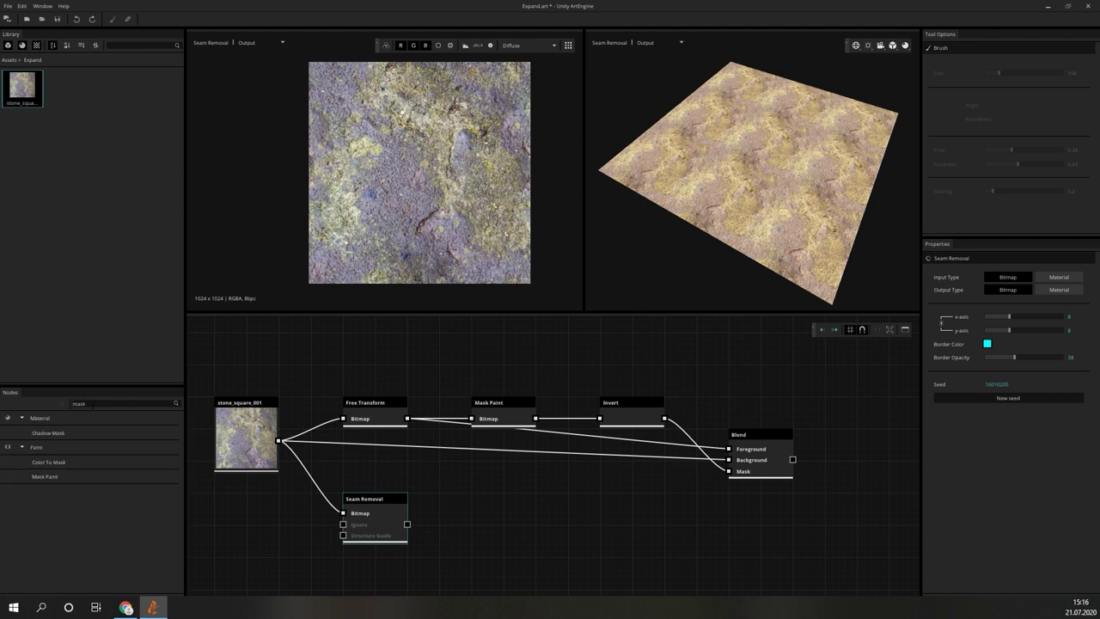
Add a stone-fed Mask Paint with full flow and size about 183, painting white strokes and dabs
{"action": "mouse_move", "coordinate": [45, 476]}
{"action": "left_mouse_down"}
{"action": "mouse_move", "coordinate": [40, 485]}
{"action": "mouse_move", "coordinate": [253, 550]}
{"action": "left_mouse_up"}
{"action": "mouse_move", "coordinate": [279, 440]}
{"action": "left_mouse_down"}
{"action": "mouse_move", "coordinate": [261, 525]}
{"action": "mouse_move", "coordinate": [232, 562]}
{"action": "mouse_move", "coordinate": [231, 531]}
{"action": "mouse_move", "coordinate": [343, 524]}
{"action": "left_mouse_up"}
{"action": "left_click_drag", "start_coordinate": [1027, 148], "coordinate": [1064, 149]}
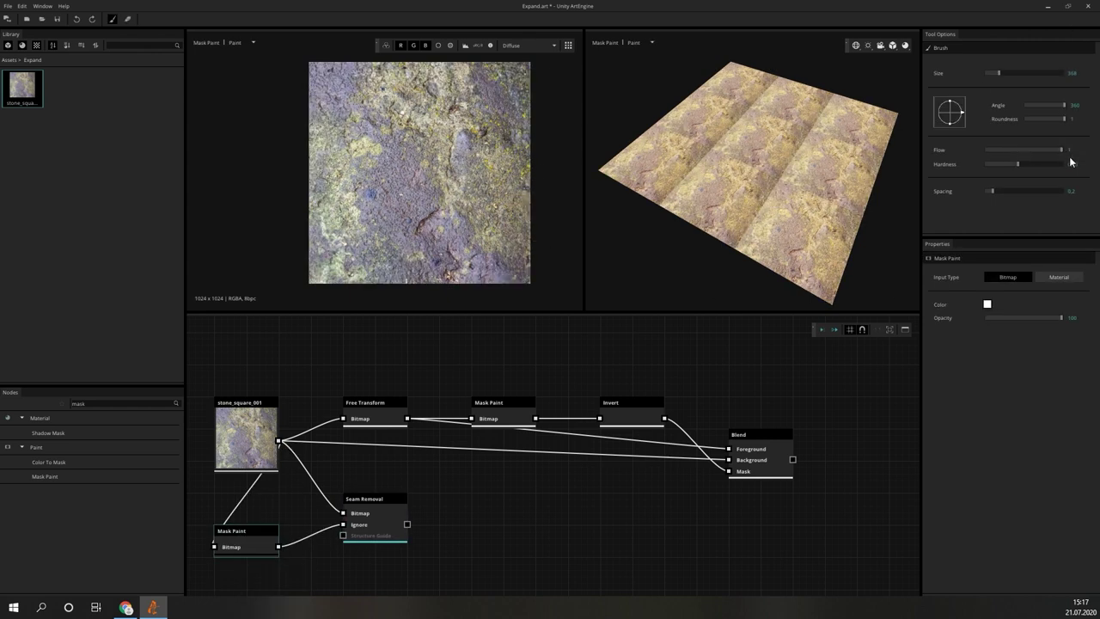
{"action": "left_click_drag", "start_coordinate": [999, 73], "coordinate": [991, 73]}
{"action": "left_click_drag", "start_coordinate": [422, 230], "coordinate": [434, 214]}
{"action": "left_click_drag", "start_coordinate": [447, 184], "coordinate": [453, 112]}
{"action": "left_click", "coordinate": [480, 131]}
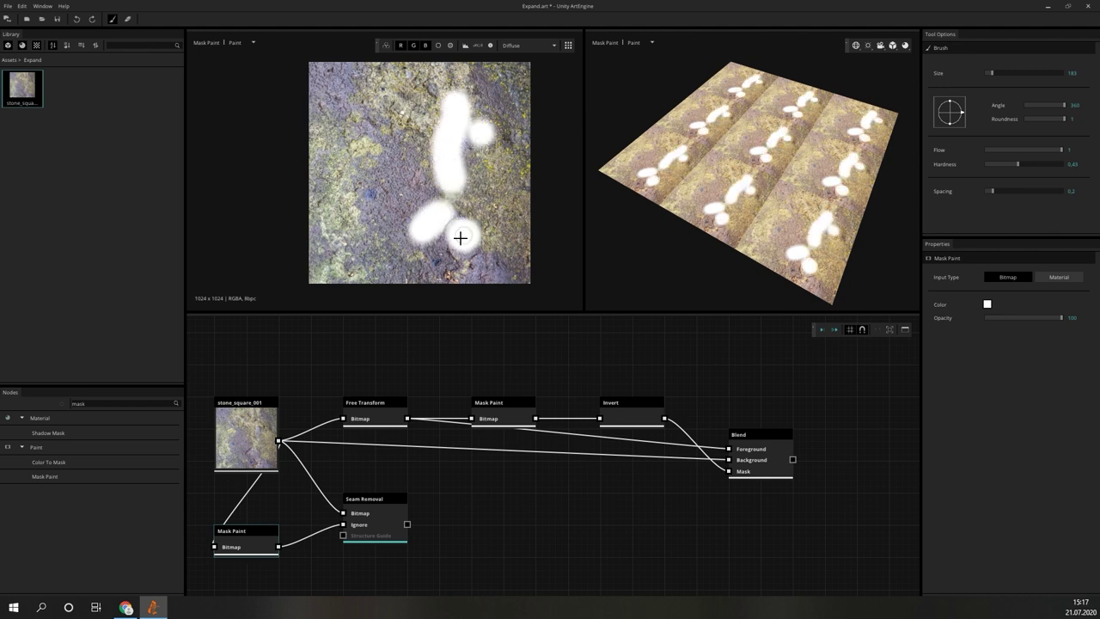
{"action": "left_click", "coordinate": [459, 258]}
Inspect the reprocessed Seam Removal result on the 3D plane and tiled 2D view for seams
{"action": "left_click", "coordinate": [387, 516]}
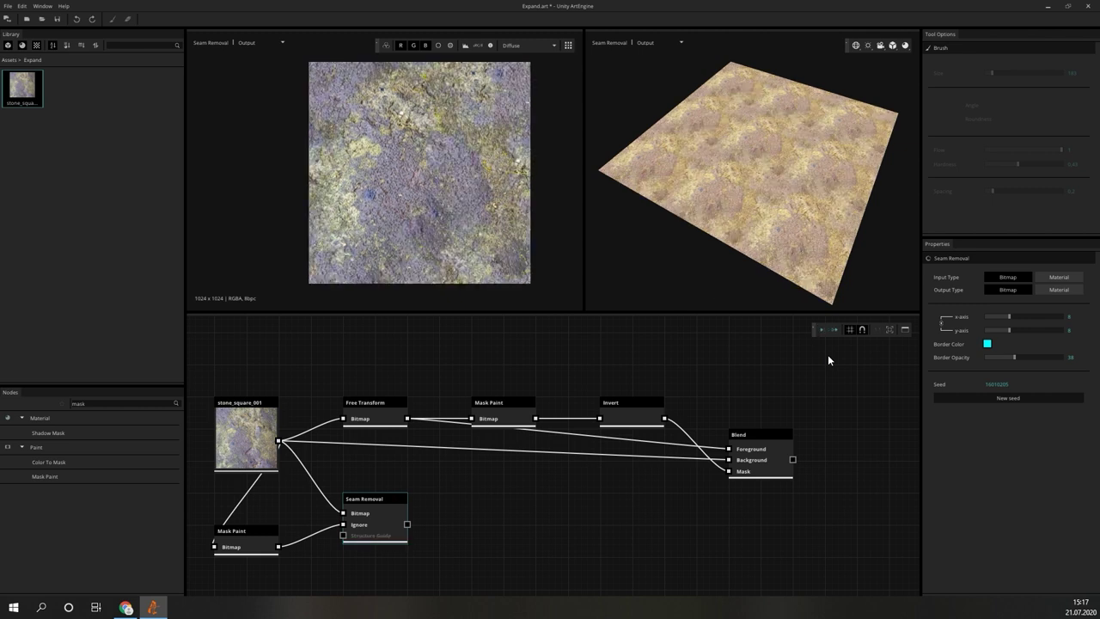
{"action": "left_click_drag", "start_coordinate": [822, 192], "coordinate": [567, 160]}
{"action": "left_click_drag", "start_coordinate": [783, 233], "coordinate": [606, 150]}
{"action": "scroll", "coordinate": [770, 194], "scroll_direction": "up", "scroll_amount": 5}
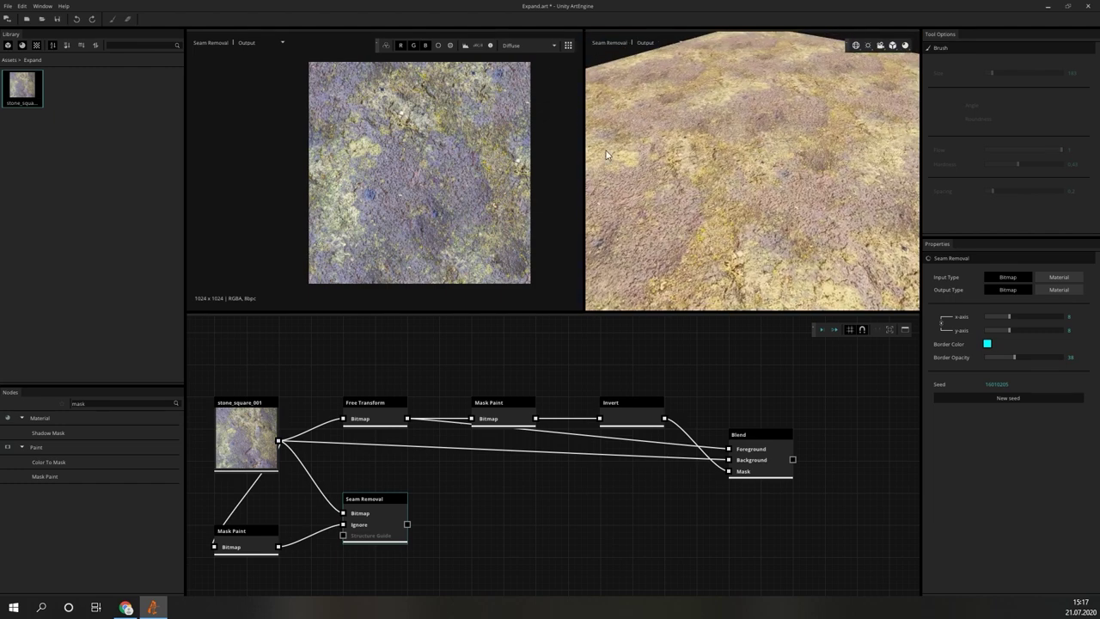
{"action": "left_click", "coordinate": [568, 44]}
{"action": "scroll", "coordinate": [428, 164], "scroll_direction": "down", "scroll_amount": 1}
{"action": "scroll", "coordinate": [449, 160], "scroll_direction": "up", "scroll_amount": 2}
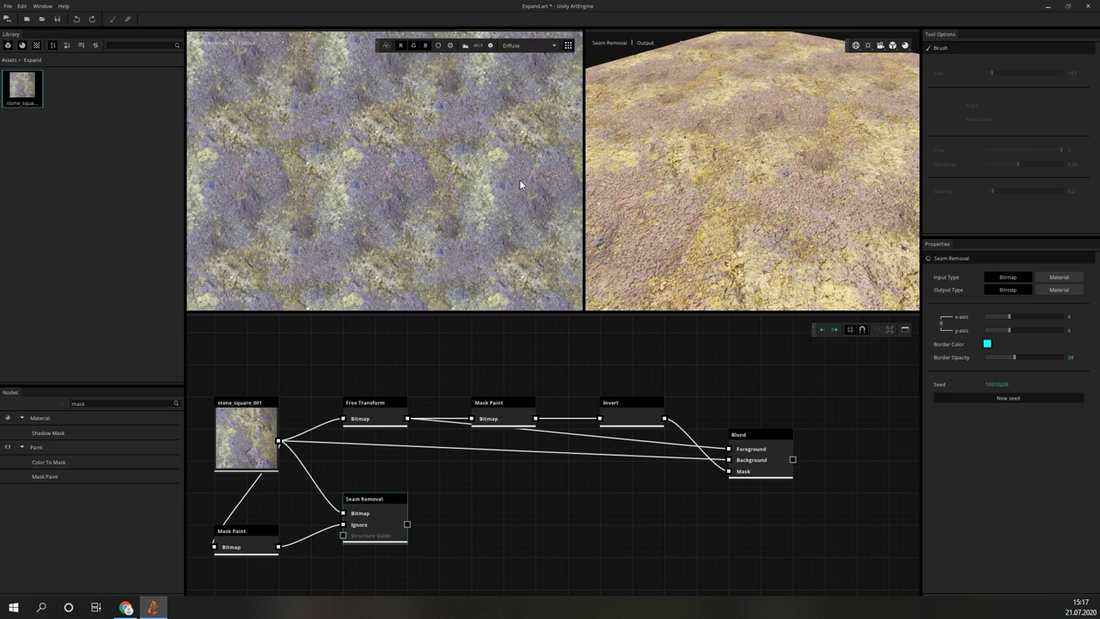
{"action": "middle_click_drag", "start_coordinate": [556, 231], "coordinate": [523, 186]}
{"action": "scroll", "coordinate": [468, 159], "scroll_direction": "up", "scroll_amount": 2}
{"action": "left_click", "coordinate": [568, 45]}
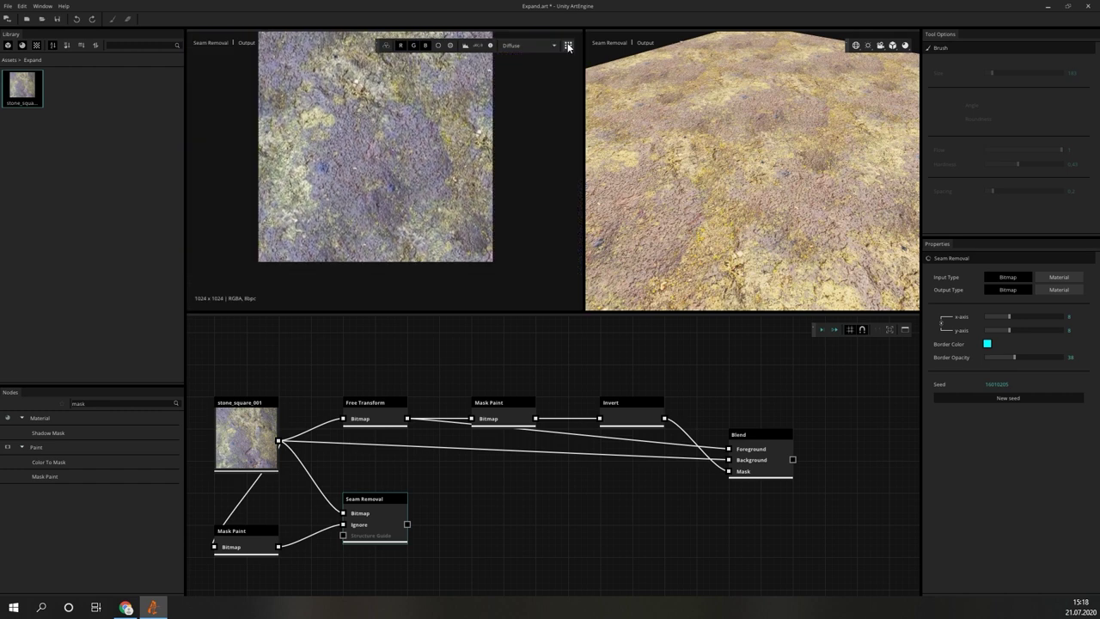
{"action": "middle_click_drag", "start_coordinate": [477, 123], "coordinate": [504, 153]}
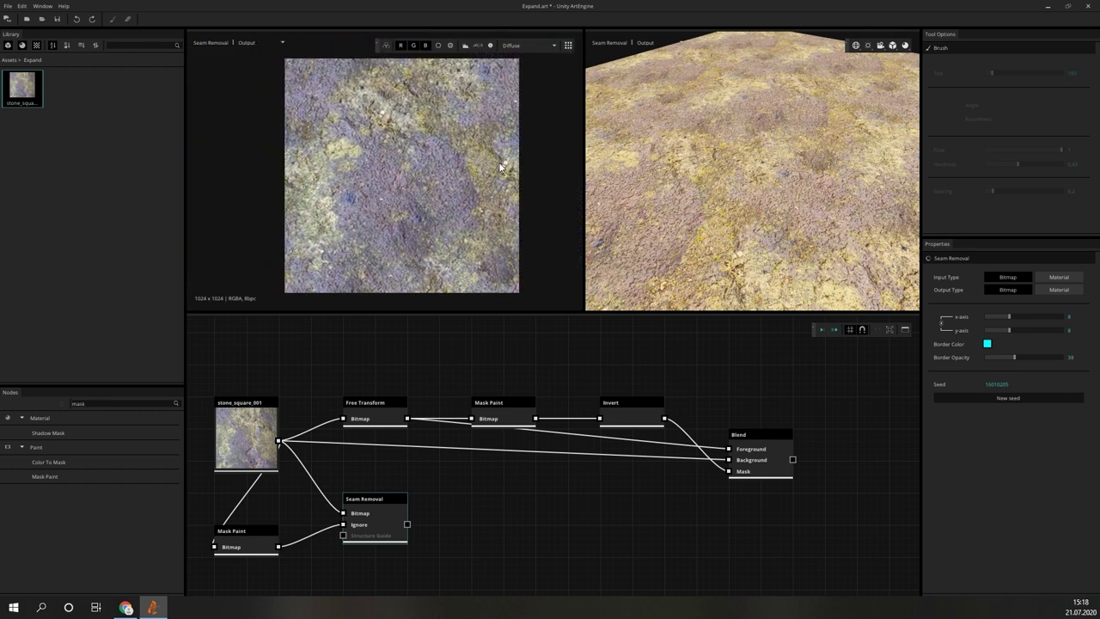
{"action": "left_click", "coordinate": [623, 516]}
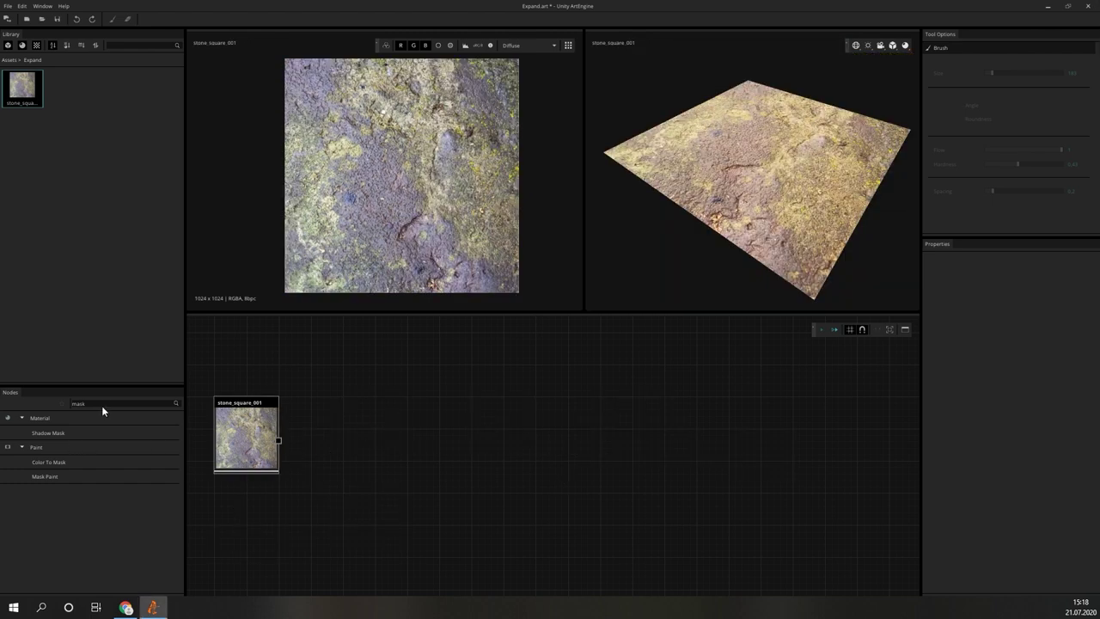
Add a Mutation node with stone_square_001 as Bitmap input and process a 2048 x 2048 variation
{"action": "key", "text": "BackSpace"}
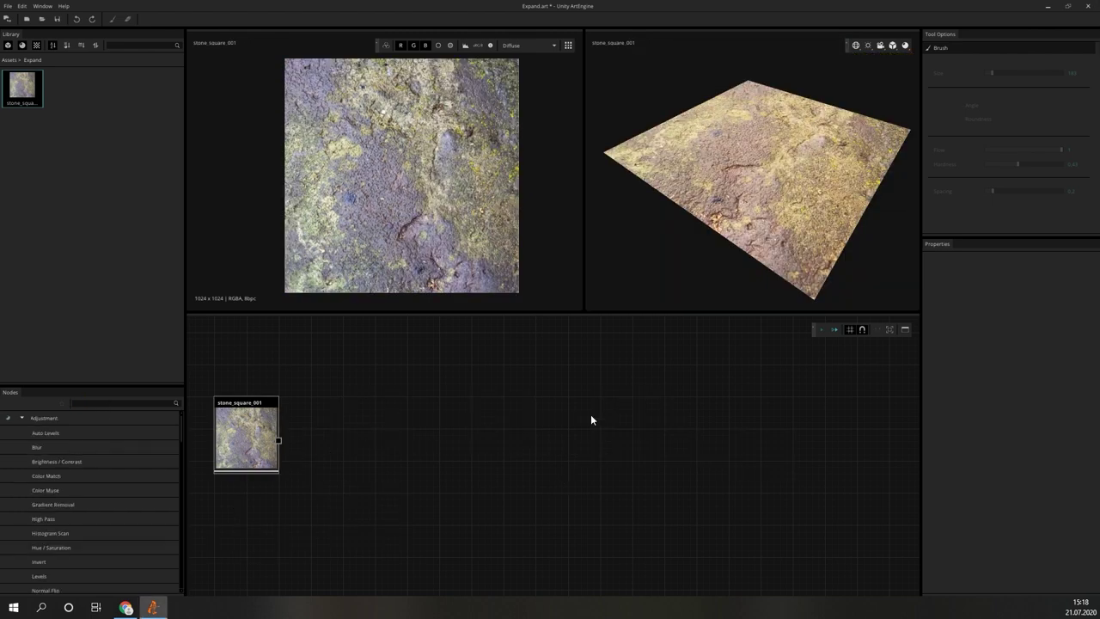
{"action": "right_click", "coordinate": [419, 425]}
{"action": "type", "text": "mutation"}
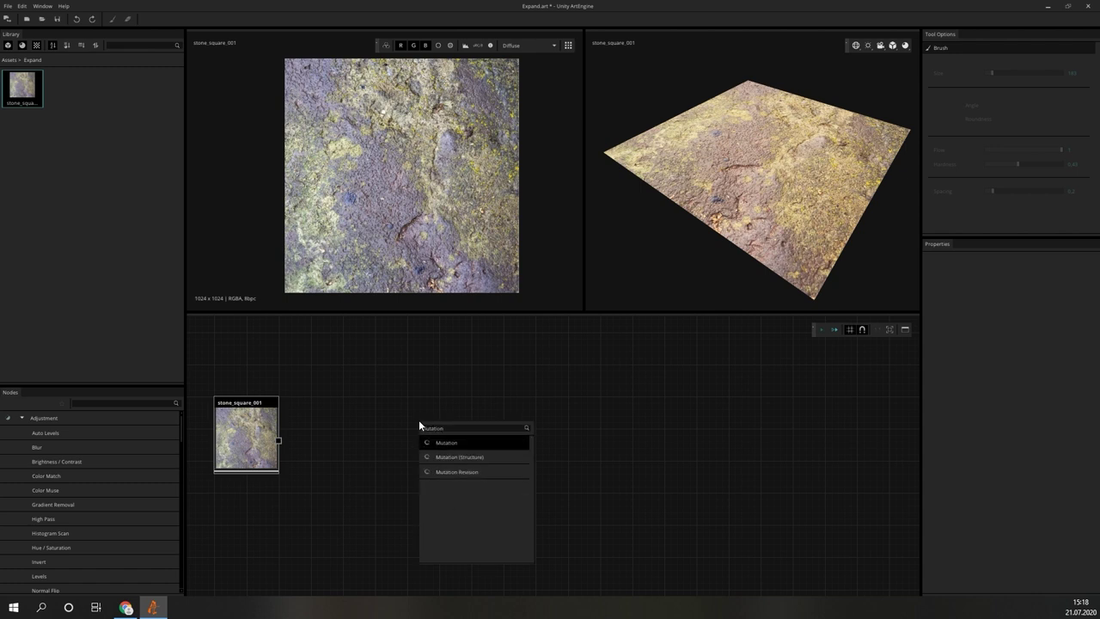
{"action": "left_click", "coordinate": [467, 442]}
{"action": "left_click_drag", "start_coordinate": [445, 425], "coordinate": [370, 402]}
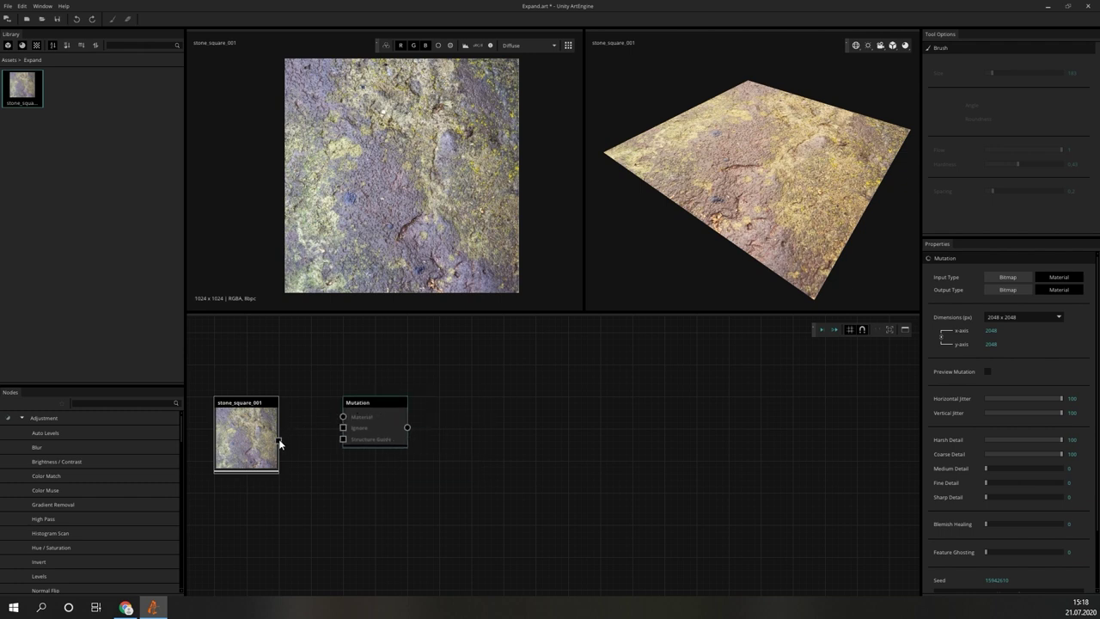
{"action": "left_click_drag", "start_coordinate": [279, 440], "coordinate": [345, 417]}
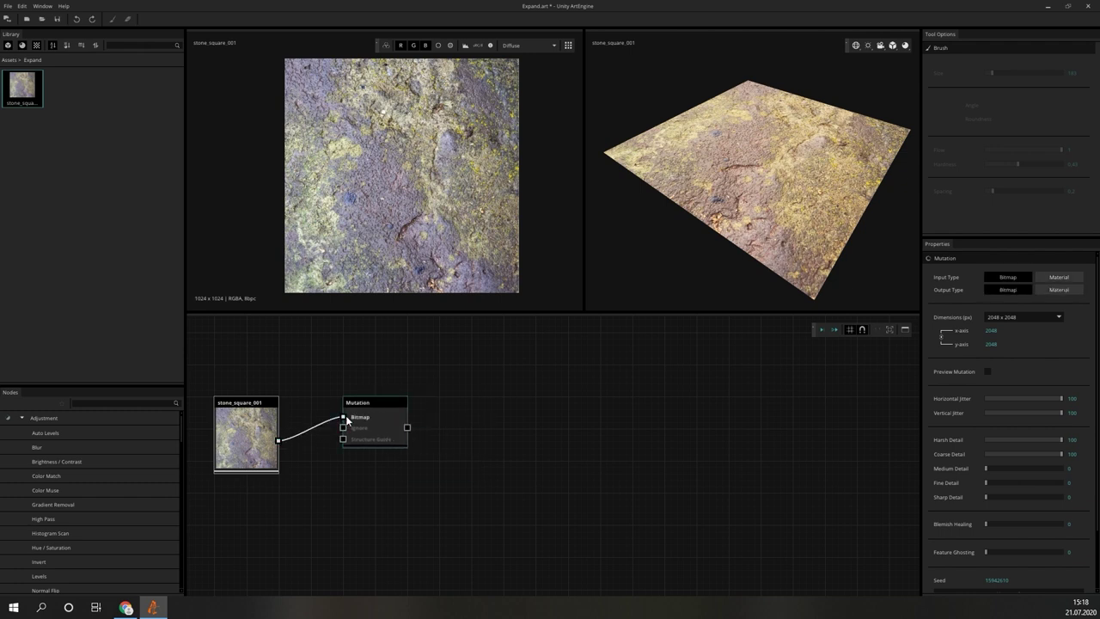
{"action": "left_click", "coordinate": [394, 413]}
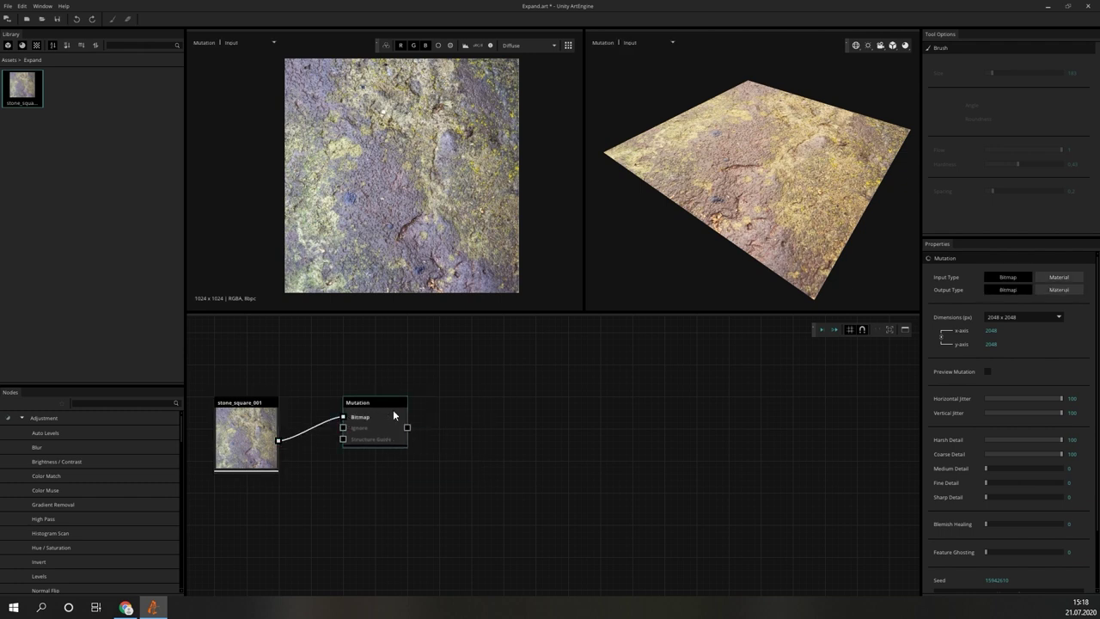
{"action": "left_click", "coordinate": [820, 330]}
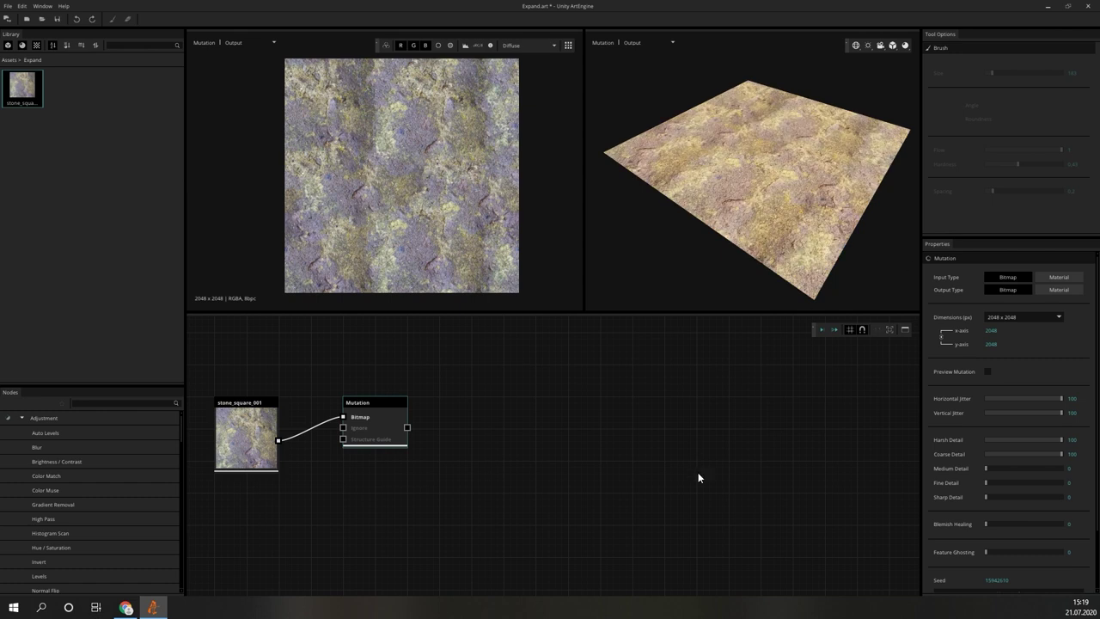
Add a Mask Paint node below the stone, fed by stone_square_001
{"action": "middle_click_drag", "start_coordinate": [616, 437], "coordinate": [810, 426]}
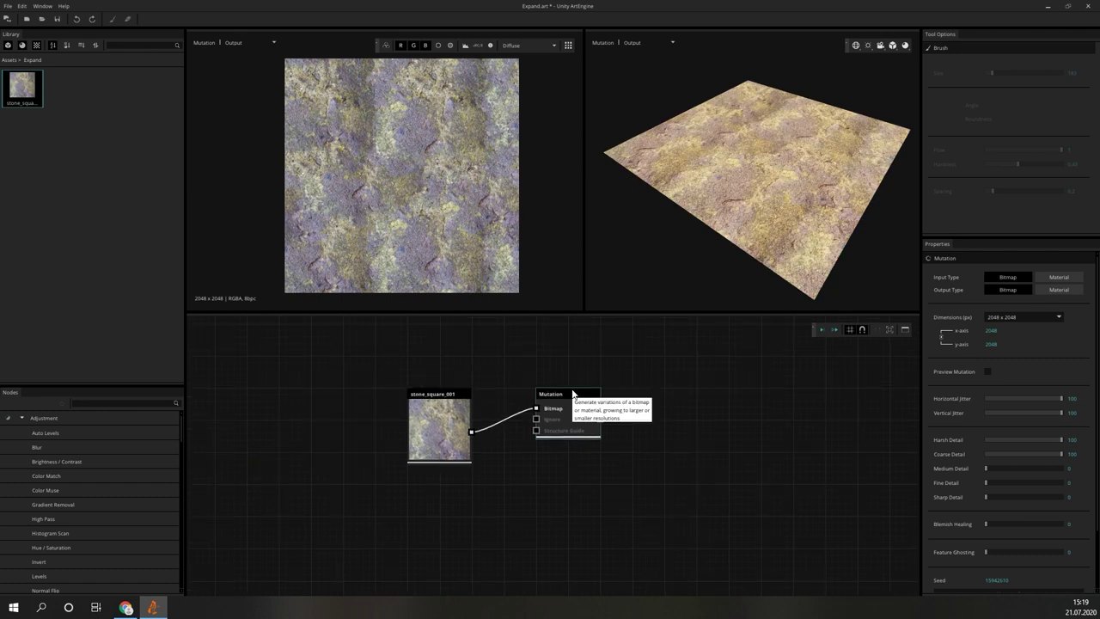
{"action": "left_click_drag", "start_coordinate": [567, 392], "coordinate": [696, 395]}
{"action": "left_click", "coordinate": [115, 403]}
{"action": "type", "text": "Mask"}
{"action": "left_click_drag", "start_coordinate": [44, 476], "coordinate": [547, 469]}
{"action": "left_click_drag", "start_coordinate": [471, 431], "coordinate": [537, 474]}
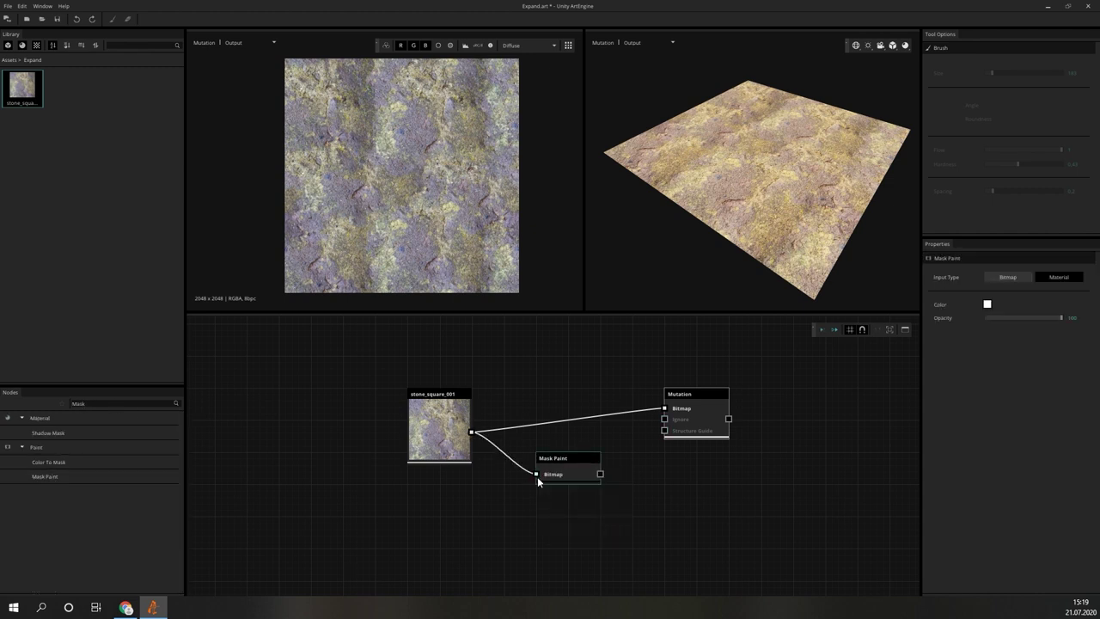
Paint six white dabs, feed the mask into Mutation's Ignore input, and rerun Mutation
{"action": "left_click", "coordinate": [414, 226]}
{"action": "left_click", "coordinate": [435, 155]}
{"action": "left_click", "coordinate": [472, 133]}
{"action": "left_click", "coordinate": [438, 269]}
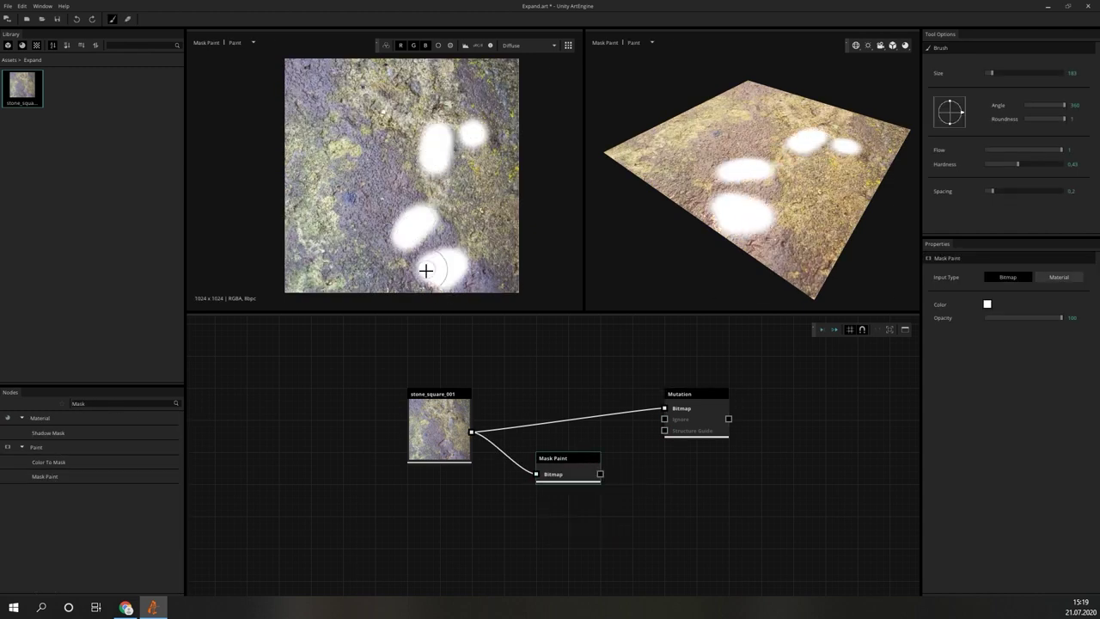
{"action": "left_click", "coordinate": [300, 106]}
{"action": "left_click", "coordinate": [351, 200]}
{"action": "left_click_drag", "start_coordinate": [600, 474], "coordinate": [665, 419]}
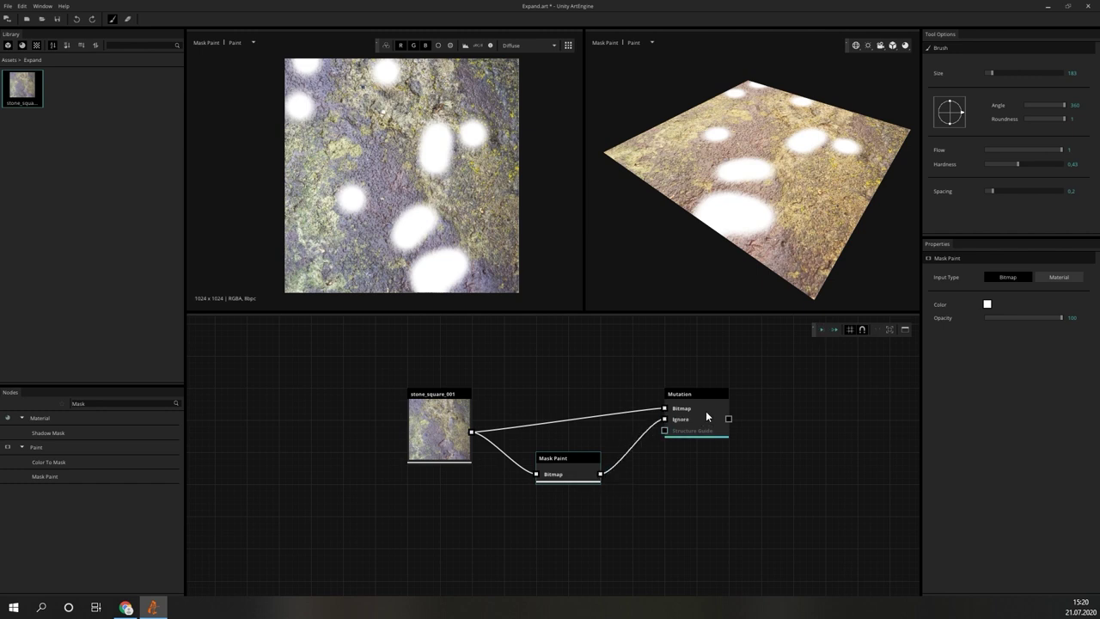
{"action": "left_click", "coordinate": [706, 411]}
{"action": "left_click", "coordinate": [821, 330]}
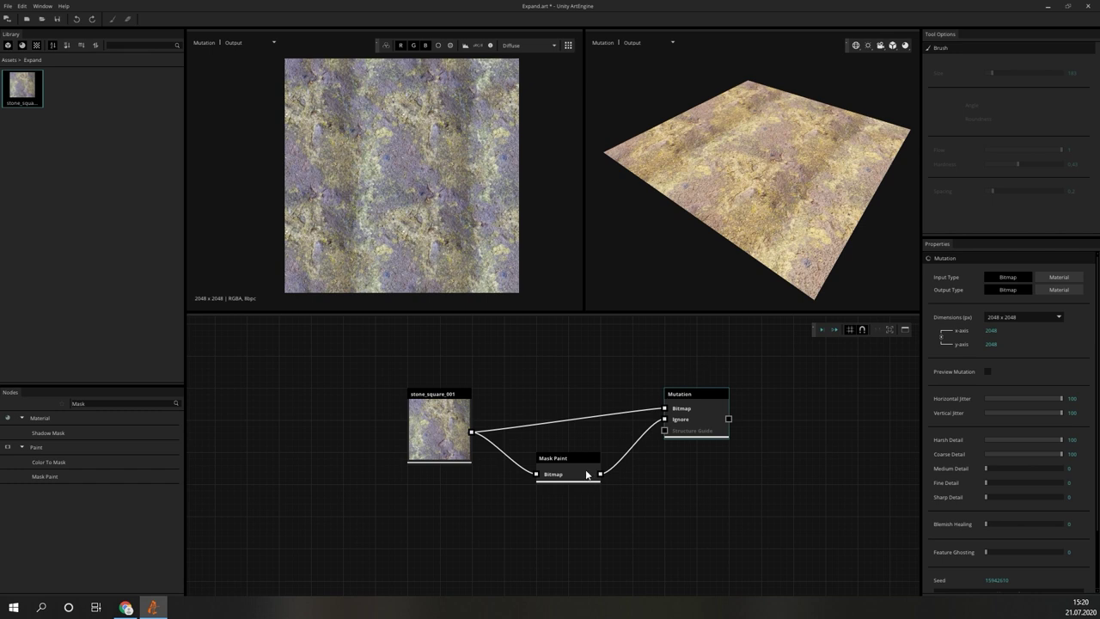
Add a white dab near the top, rerun Mutation, add a bottom-edge spot, and inspect in 3D
{"action": "left_click", "coordinate": [586, 473]}
{"action": "left_click", "coordinate": [462, 110]}
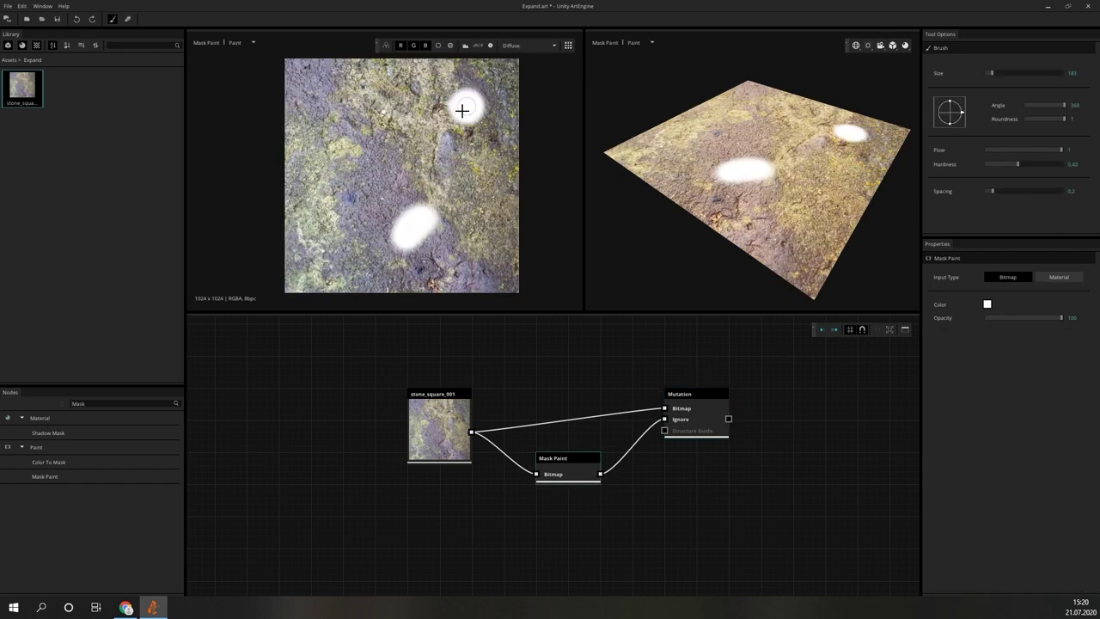
{"action": "left_click_drag", "start_coordinate": [462, 110], "coordinate": [447, 136]}
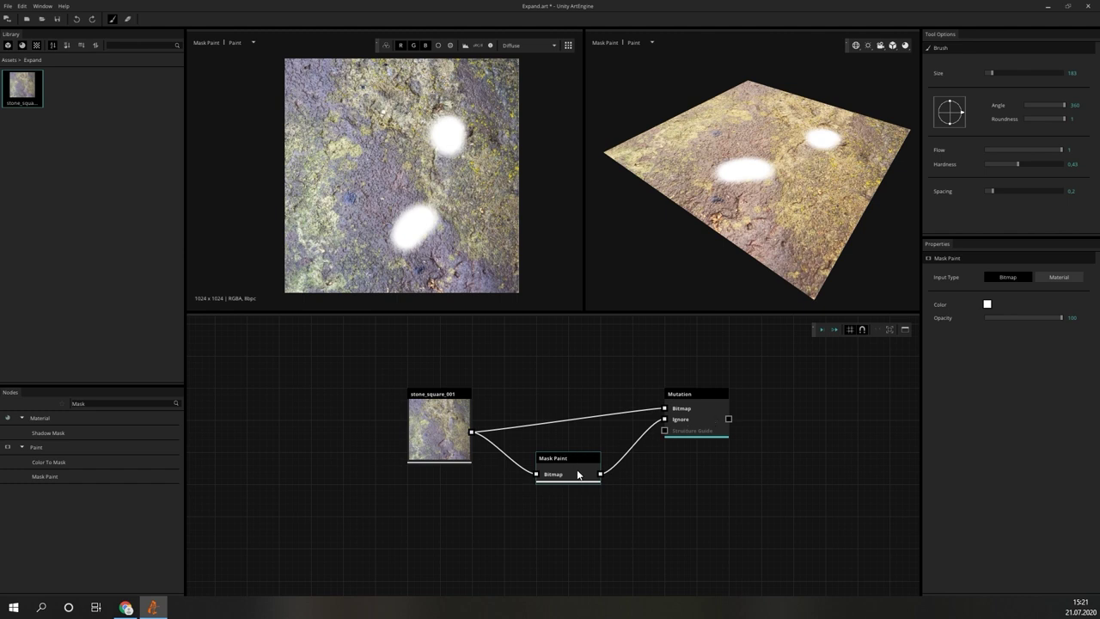
{"action": "left_click", "coordinate": [706, 410]}
{"action": "left_click", "coordinate": [821, 331]}
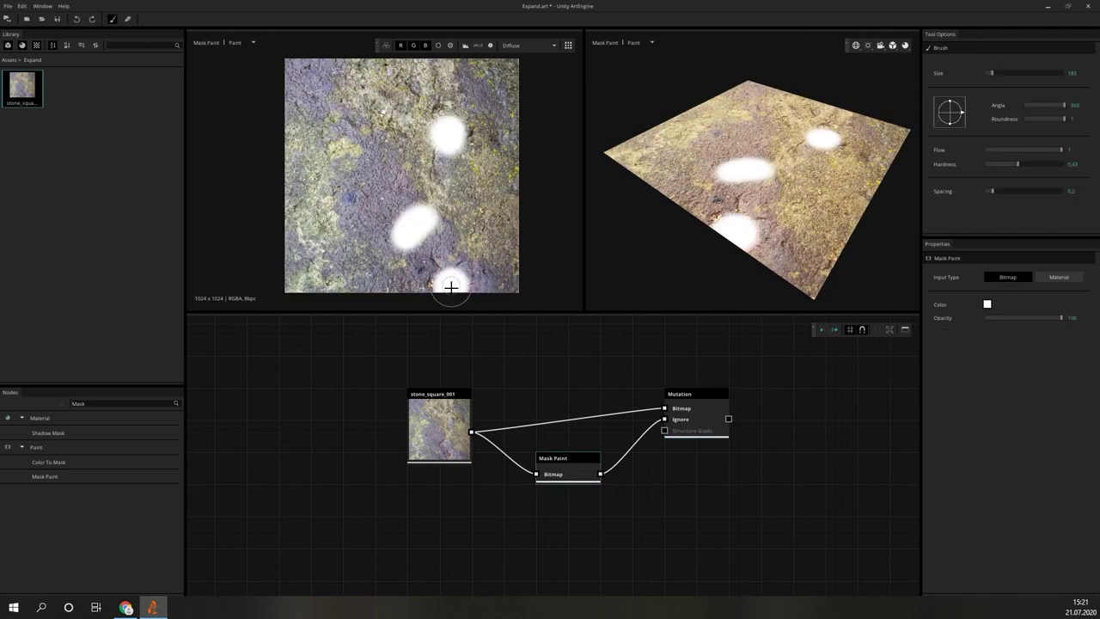
{"action": "left_click", "coordinate": [363, 109]}
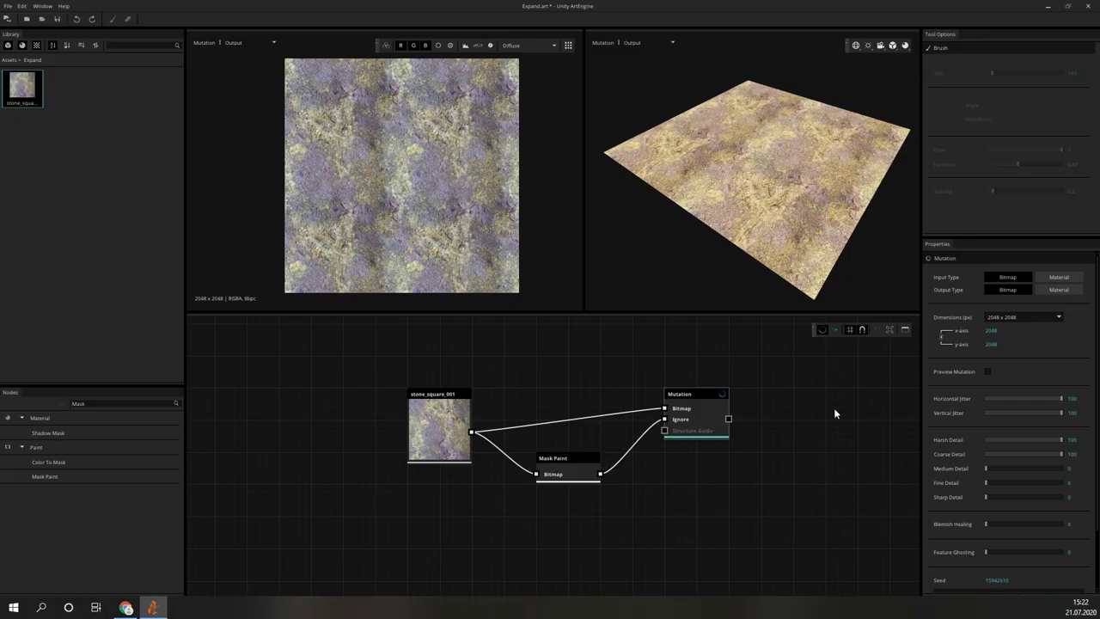
{"action": "left_click_drag", "start_coordinate": [741, 302], "coordinate": [666, 277]}
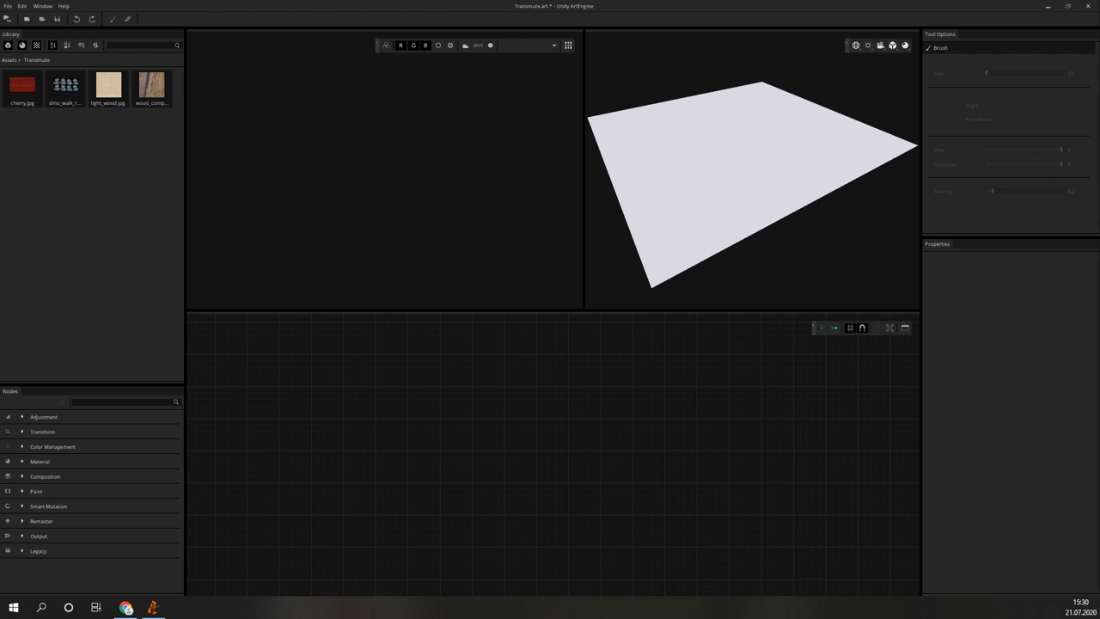
Place the wood_compressed_001 texture from the library into the graph
{"action": "left_click", "coordinate": [147, 86]}
{"action": "left_click_drag", "start_coordinate": [193, 178], "coordinate": [284, 382]}
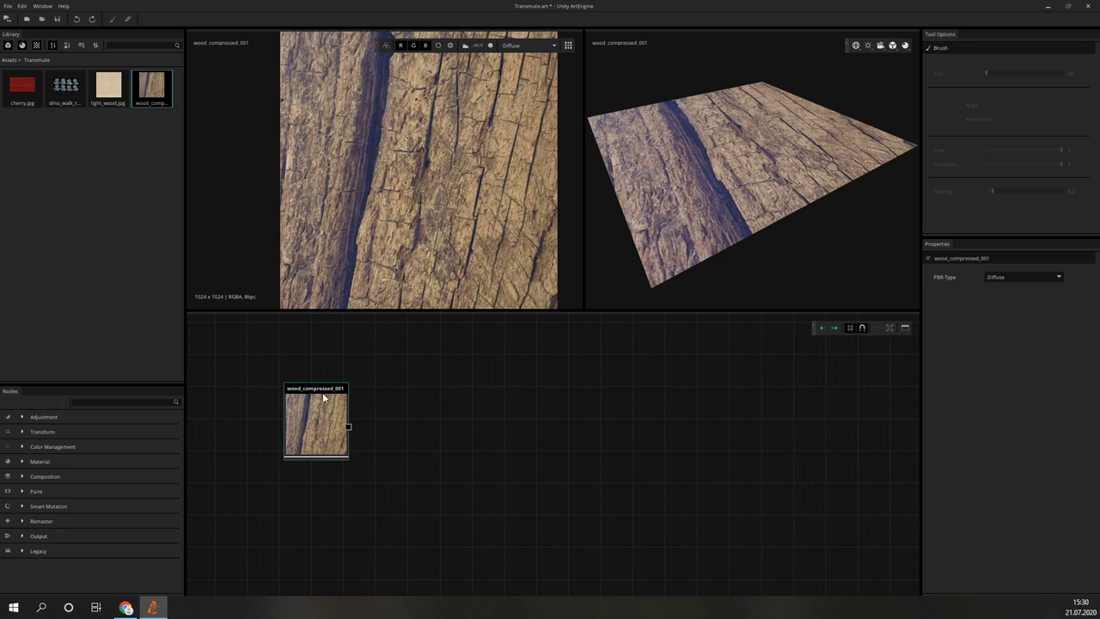
{"action": "left_click_drag", "start_coordinate": [322, 392], "coordinate": [319, 396]}
{"action": "left_click", "coordinate": [400, 391]}
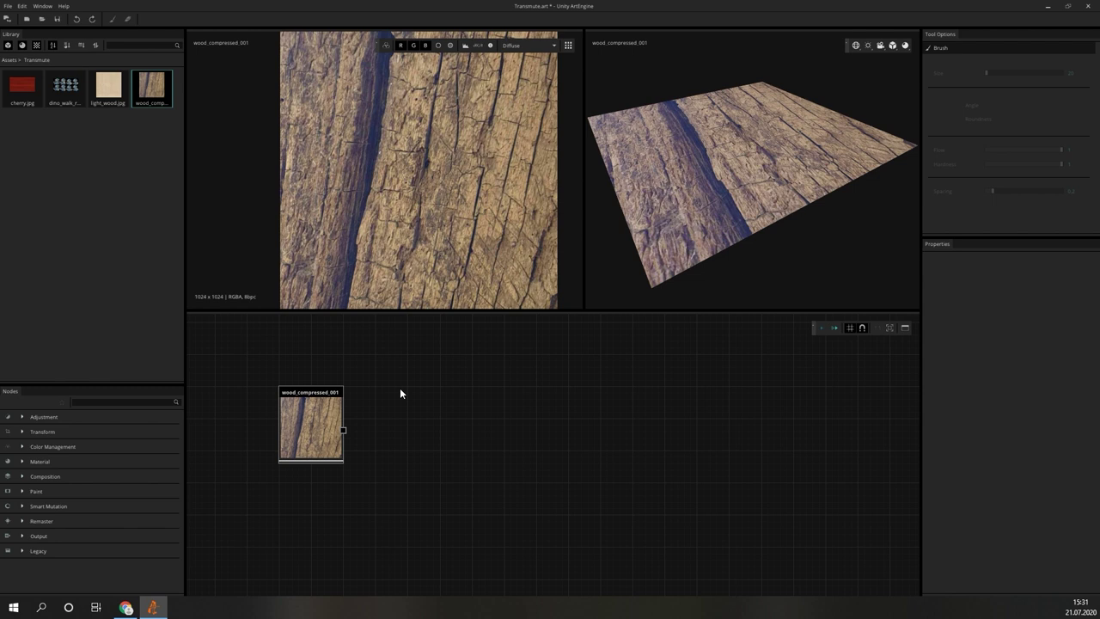
Add a wood-fed Mask Paint, set brush size 152 and hardness 0.39, and paint the crack
{"action": "right_click", "coordinate": [405, 390]}
{"action": "type", "text": "paint"}
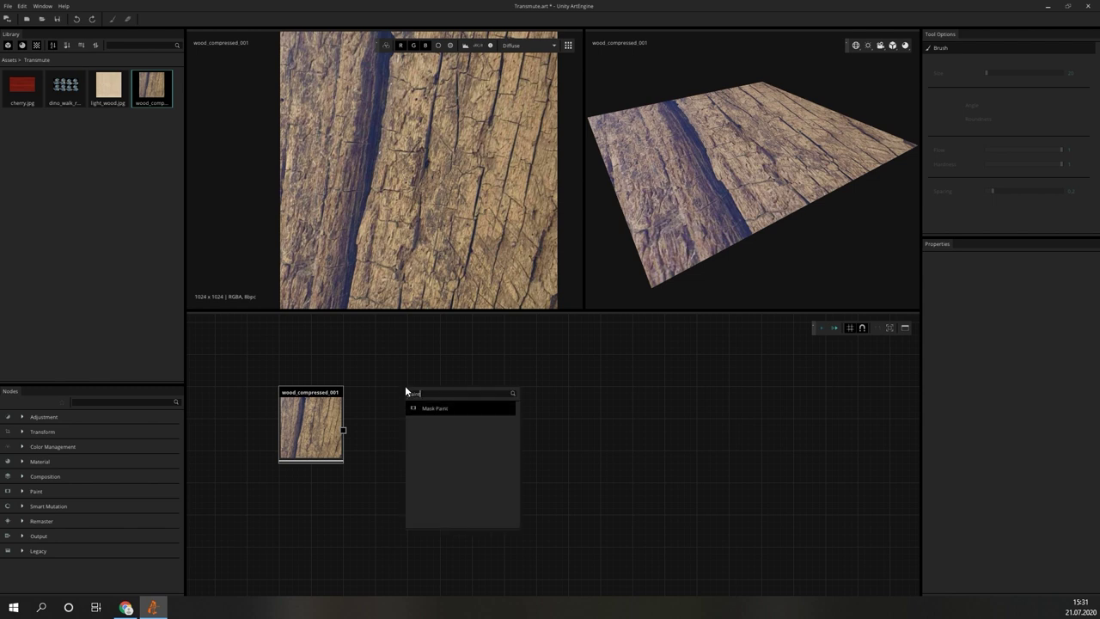
{"action": "key", "text": "Return"}
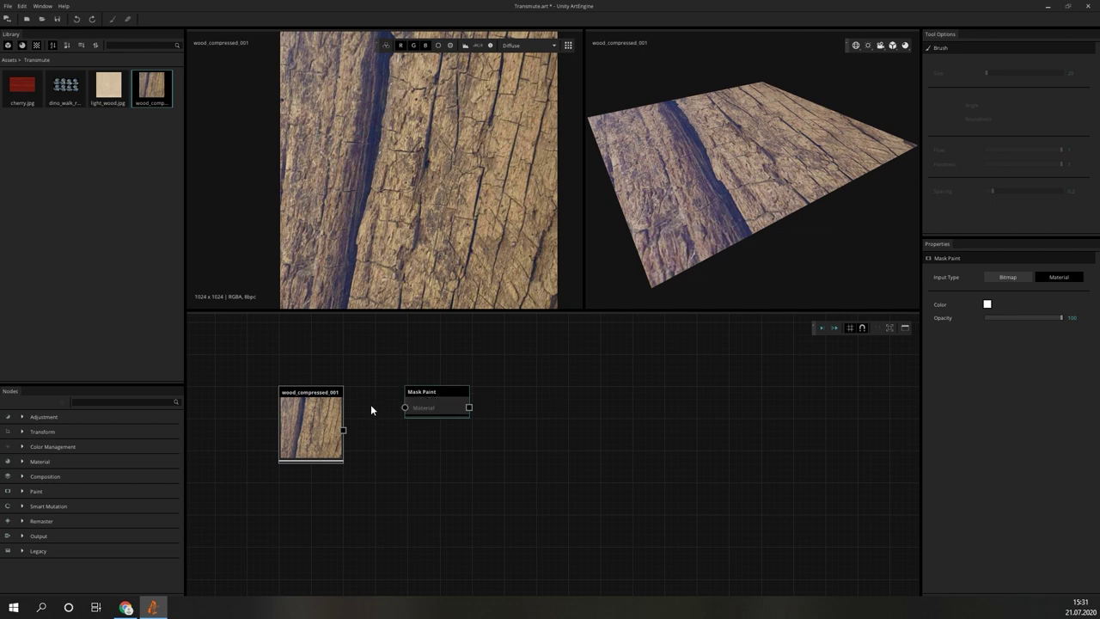
{"action": "left_click_drag", "start_coordinate": [345, 430], "coordinate": [408, 406]}
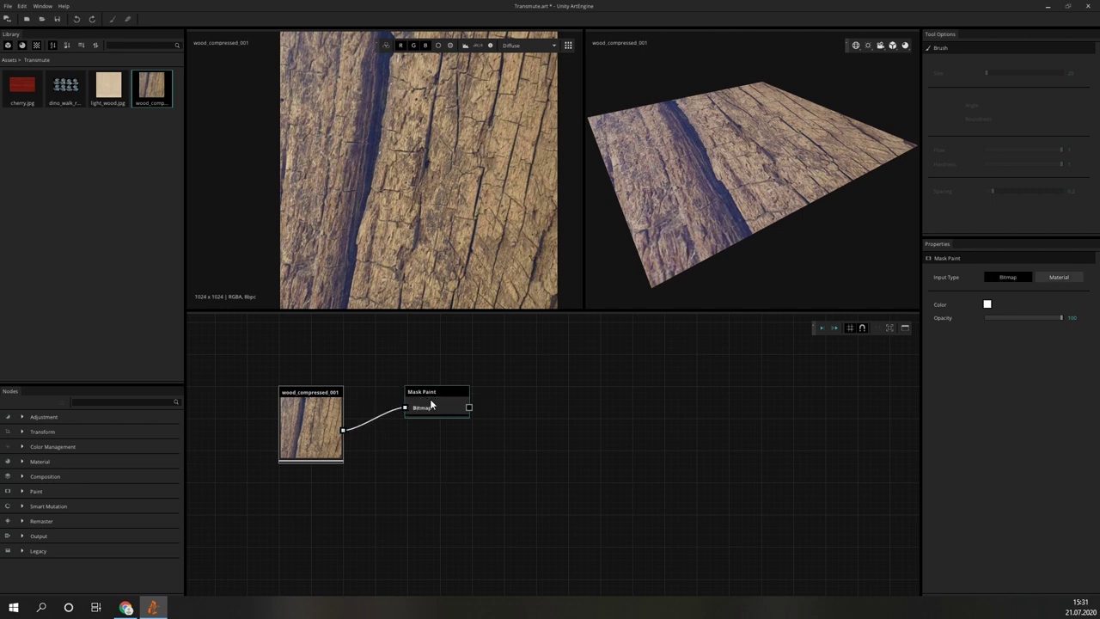
{"action": "left_click_drag", "start_coordinate": [1062, 164], "coordinate": [1016, 170]}
{"action": "left_click_drag", "start_coordinate": [986, 73], "coordinate": [992, 73]}
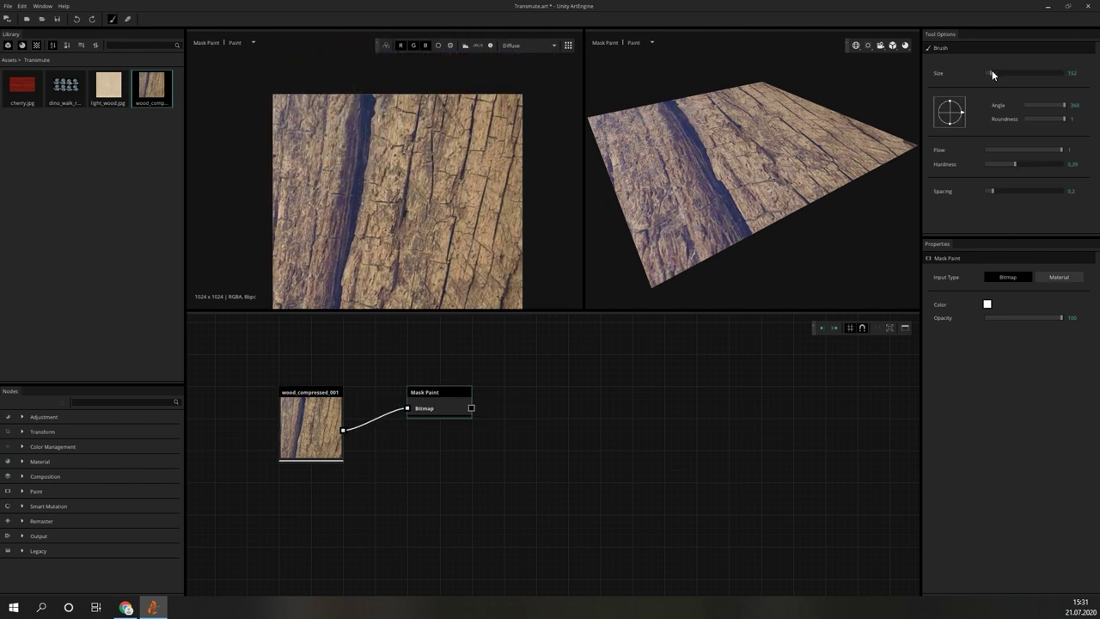
{"action": "mouse_move", "coordinate": [368, 68]}
{"action": "left_mouse_down"}
{"action": "mouse_move", "coordinate": [376, 233]}
{"action": "mouse_move", "coordinate": [366, 45]}
{"action": "mouse_move", "coordinate": [376, 101]}
{"action": "mouse_move", "coordinate": [358, 241]}
{"action": "mouse_move", "coordinate": [364, 146]}
{"action": "left_mouse_up"}
Add a Content-Aware Fill taking the painted mask and bark texture, and preview its result
{"action": "right_click", "coordinate": [601, 390]}
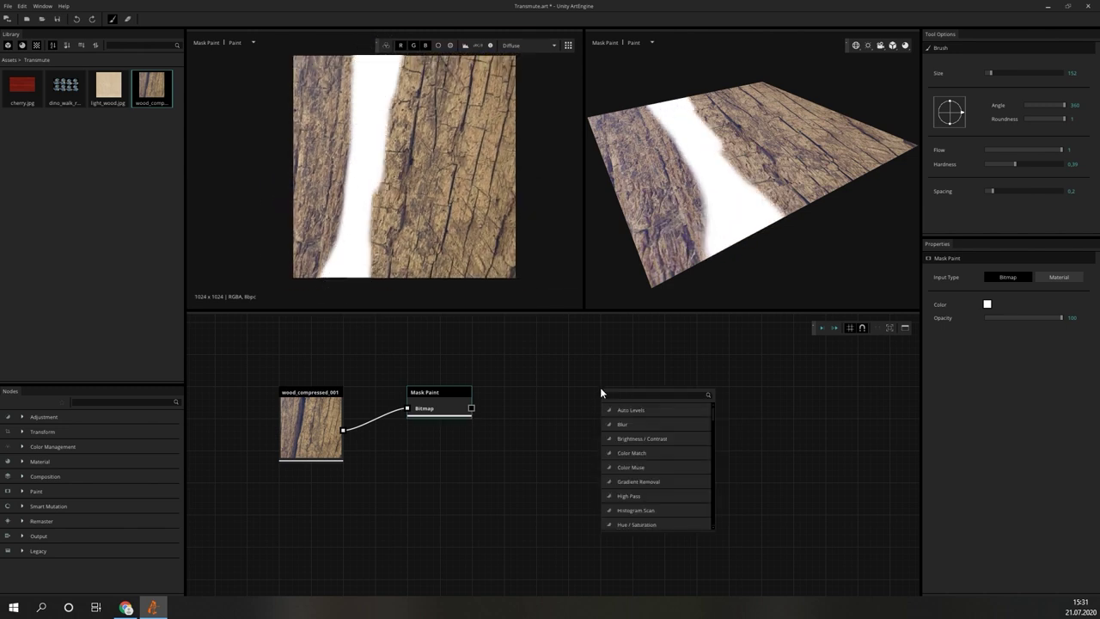
{"action": "type", "text": "conten"}
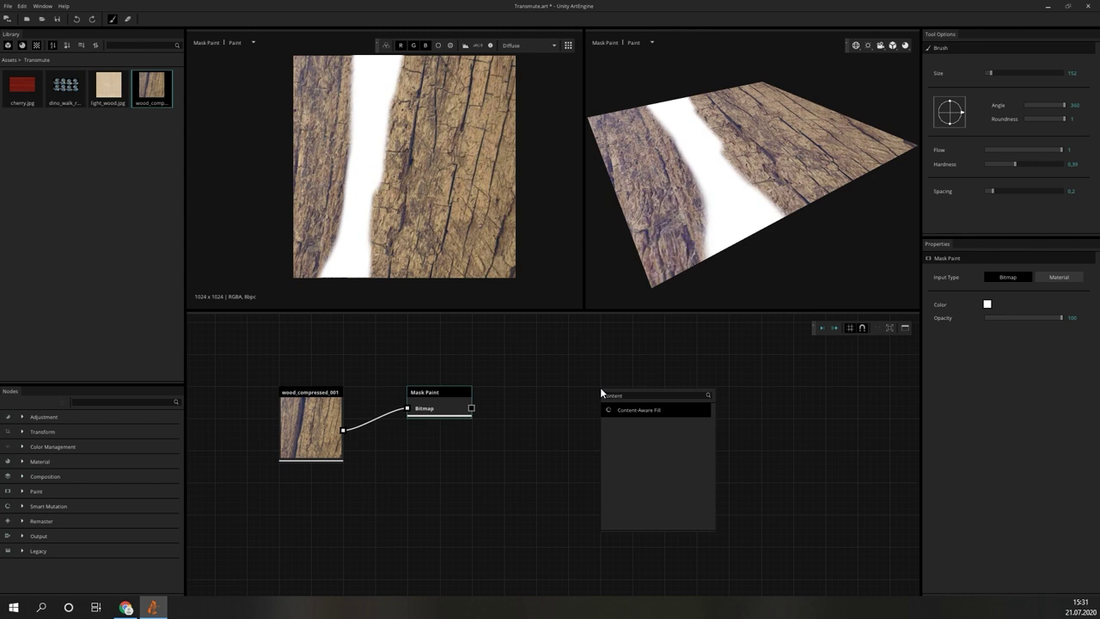
{"action": "left_click", "coordinate": [647, 411]}
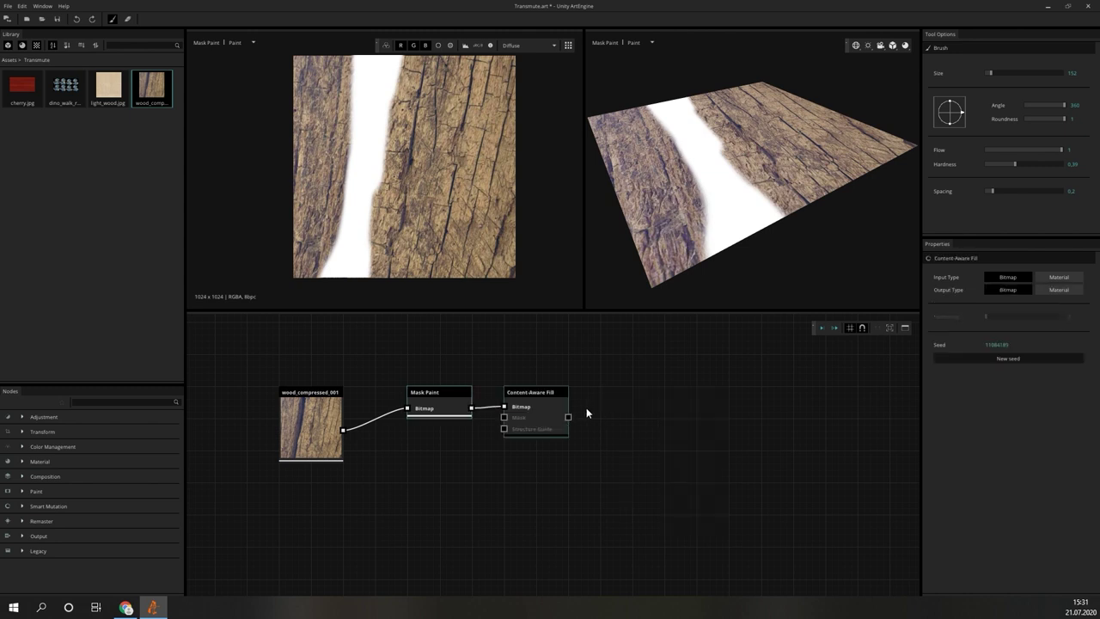
{"action": "left_click_drag", "start_coordinate": [540, 397], "coordinate": [563, 396]}
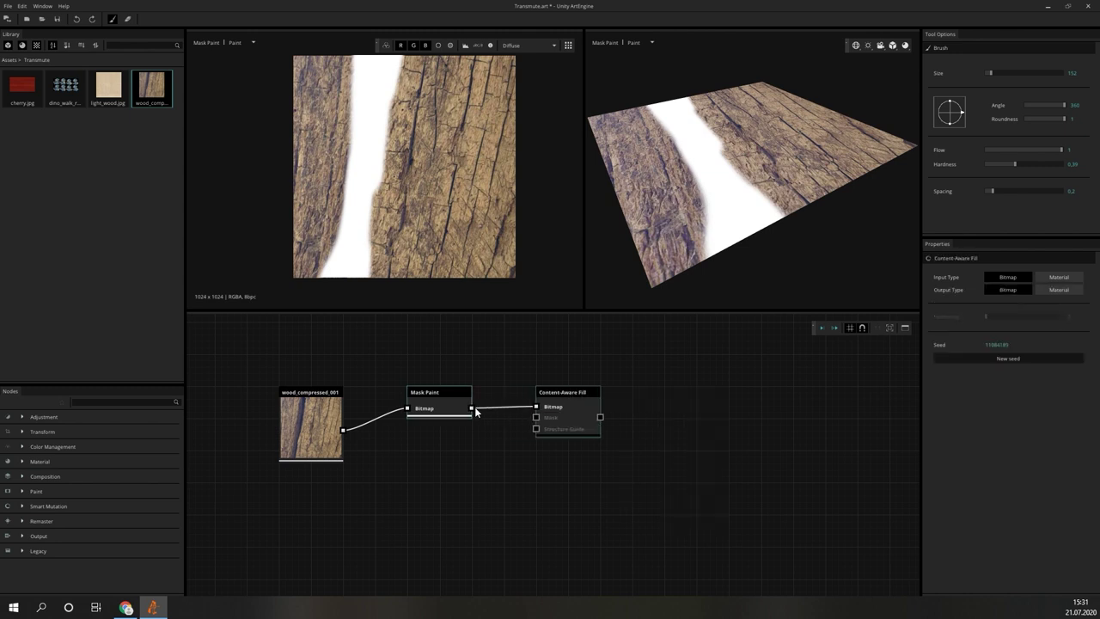
{"action": "left_click_drag", "start_coordinate": [472, 410], "coordinate": [537, 418]}
{"action": "mouse_move", "coordinate": [342, 430]}
{"action": "left_mouse_down"}
{"action": "mouse_move", "coordinate": [525, 399]}
{"action": "mouse_move", "coordinate": [536, 407]}
{"action": "left_mouse_up"}
{"action": "left_click", "coordinate": [587, 408]}
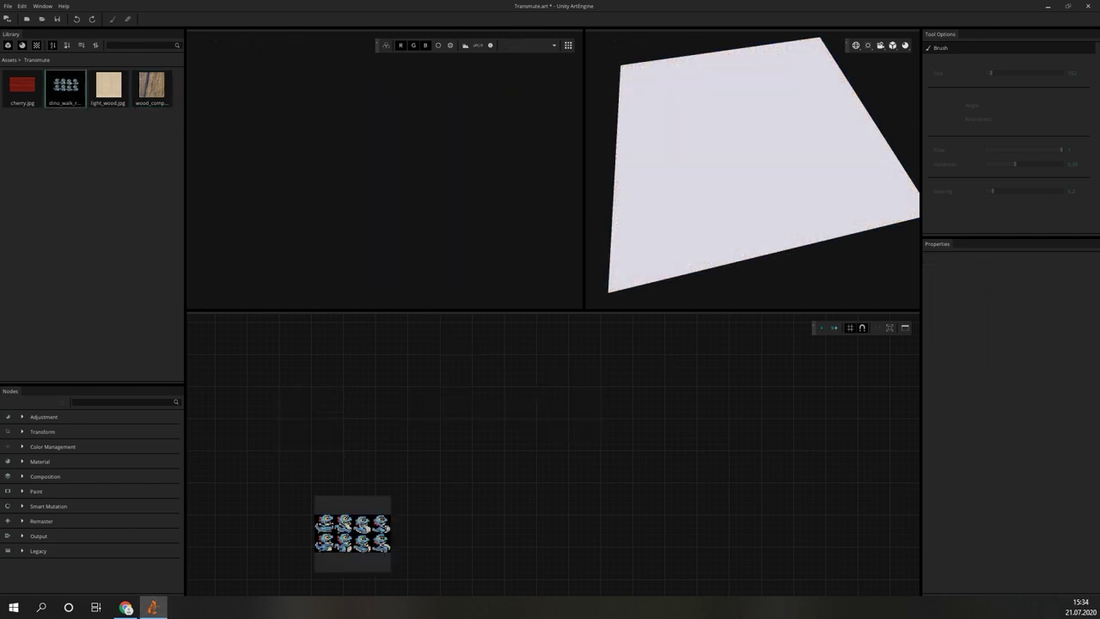
Add the dino_walk_right sprite sheet to the graph and attach a Color Transfer node to it
{"action": "left_click_drag", "start_coordinate": [319, 441], "coordinate": [289, 397]}
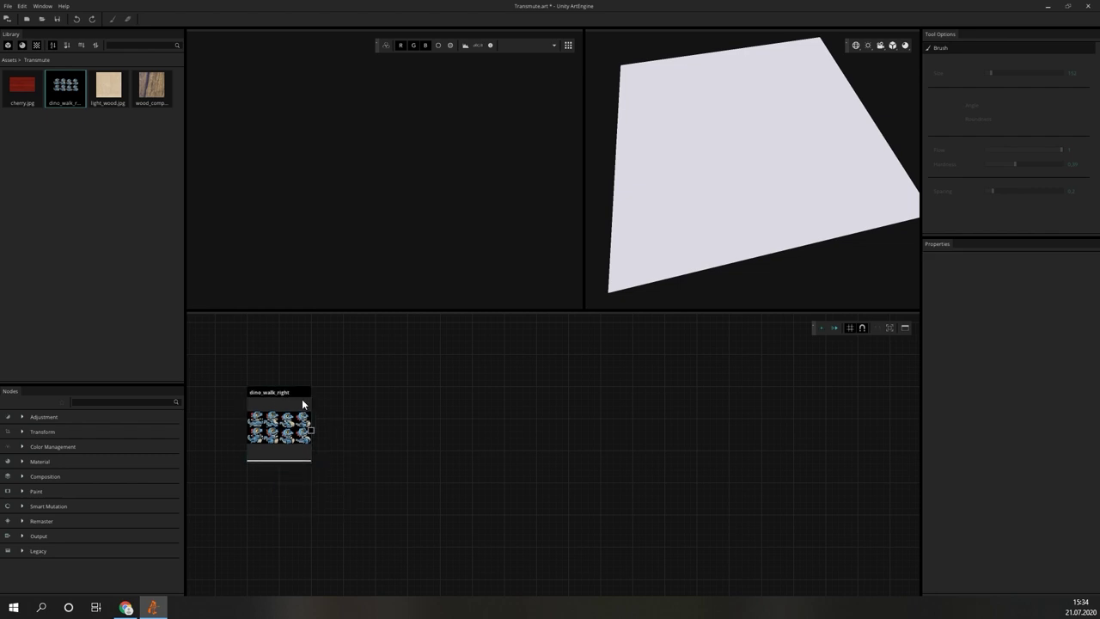
{"action": "left_click", "coordinate": [302, 399]}
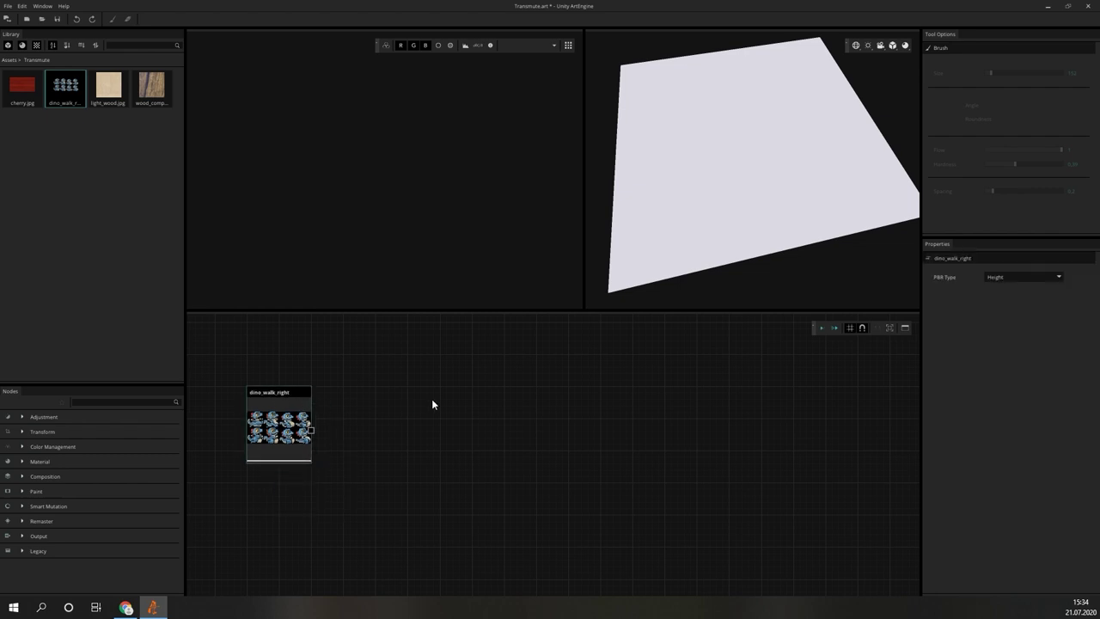
{"action": "key", "text": "space"}
{"action": "type", "text": "color"}
{"action": "key", "text": "Down"}
{"action": "key", "text": "Down"}
{"action": "key", "text": "Down"}
{"action": "key", "text": "Return"}
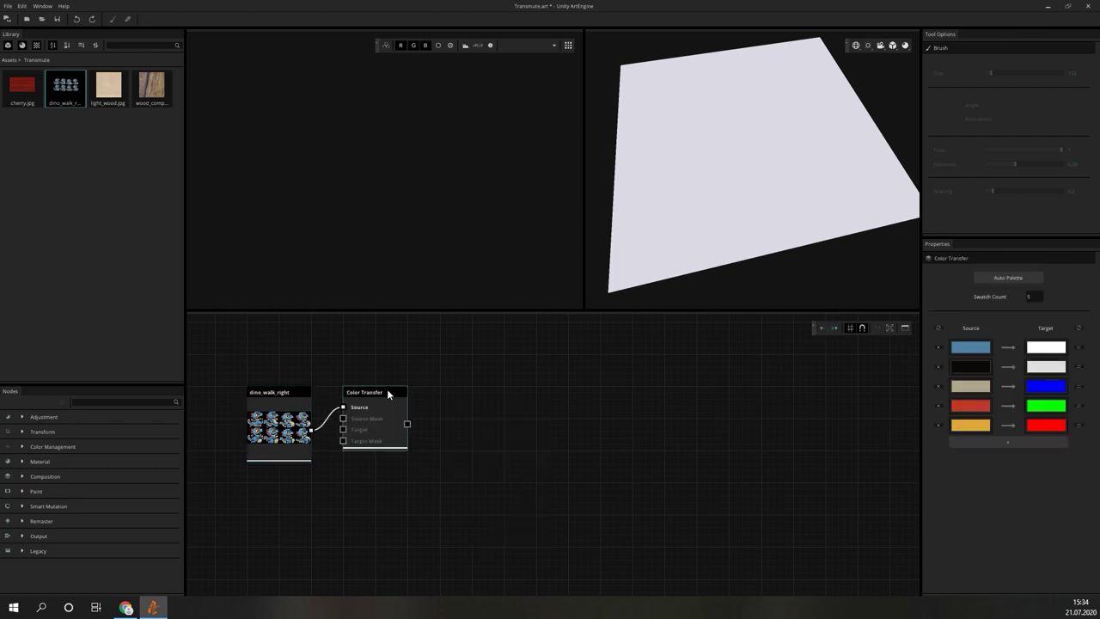
{"action": "left_click_drag", "start_coordinate": [387, 388], "coordinate": [417, 388]}
Set the sprite's PBR type to Diffuse and reset all five target colours to match their sources
{"action": "left_click", "coordinate": [291, 403]}
{"action": "left_click", "coordinate": [1040, 277]}
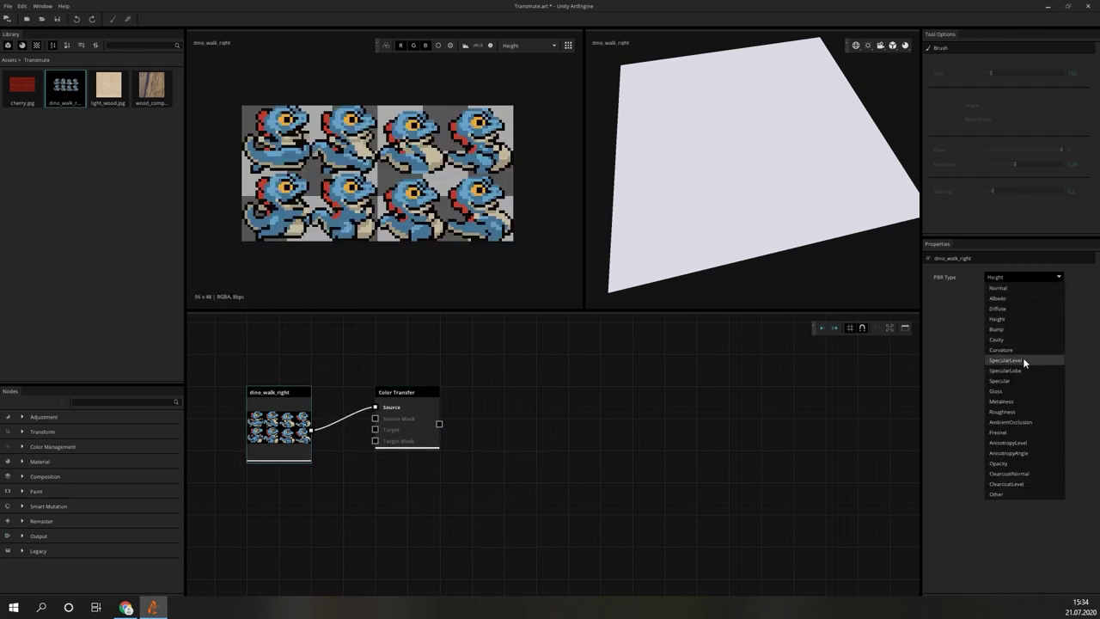
{"action": "left_click", "coordinate": [1021, 318]}
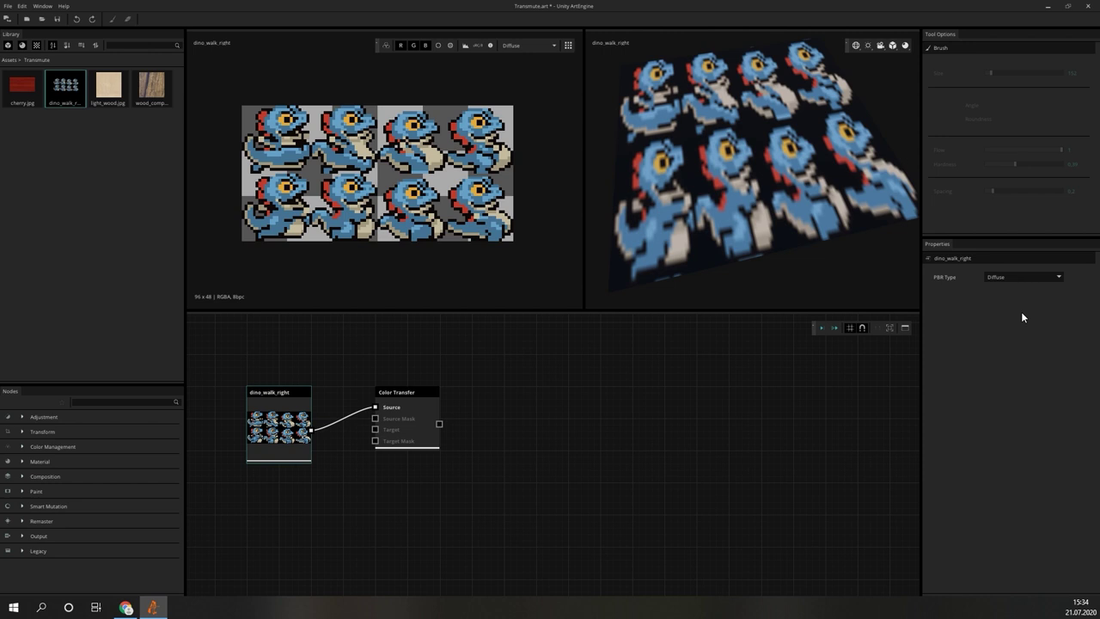
{"action": "left_click", "coordinate": [427, 413]}
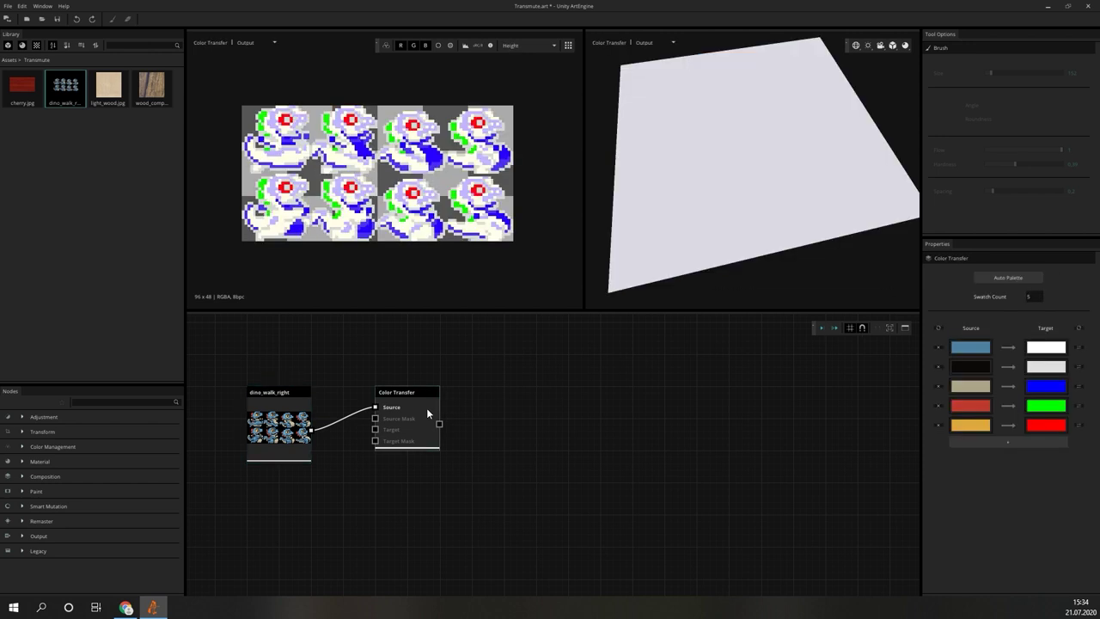
{"action": "left_click", "coordinate": [1080, 347]}
{"action": "left_click", "coordinate": [1079, 366]}
{"action": "left_click", "coordinate": [1080, 386]}
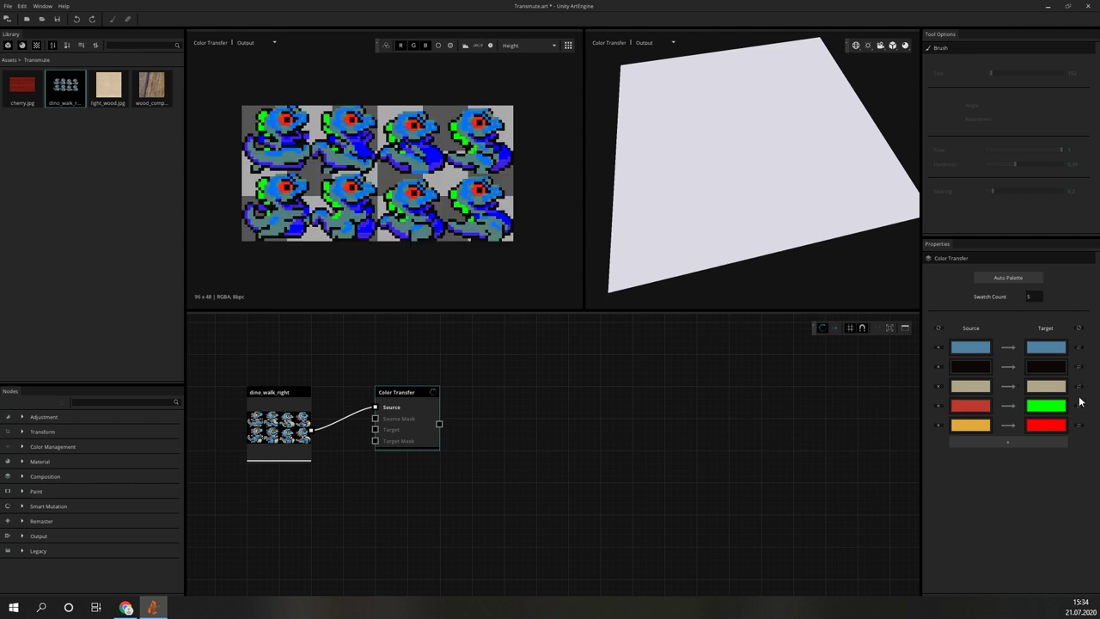
{"action": "left_click", "coordinate": [1079, 405]}
{"action": "left_click", "coordinate": [1079, 425]}
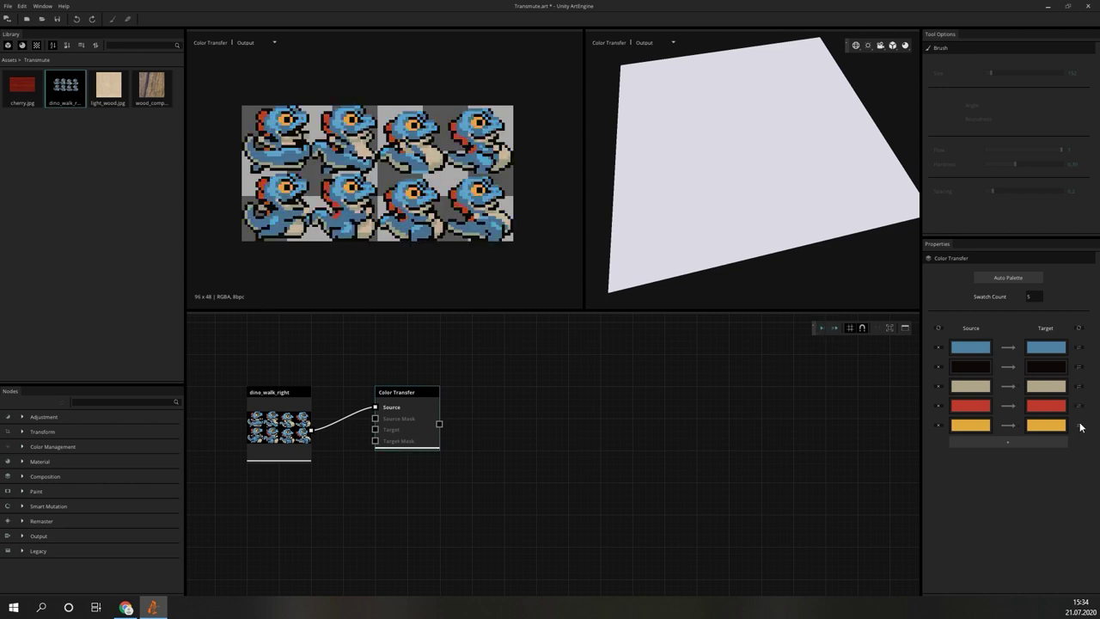
Change the first (blue) target to green and the fourth (red) target to dark blue
{"action": "mouse_move", "coordinate": [1054, 349]}
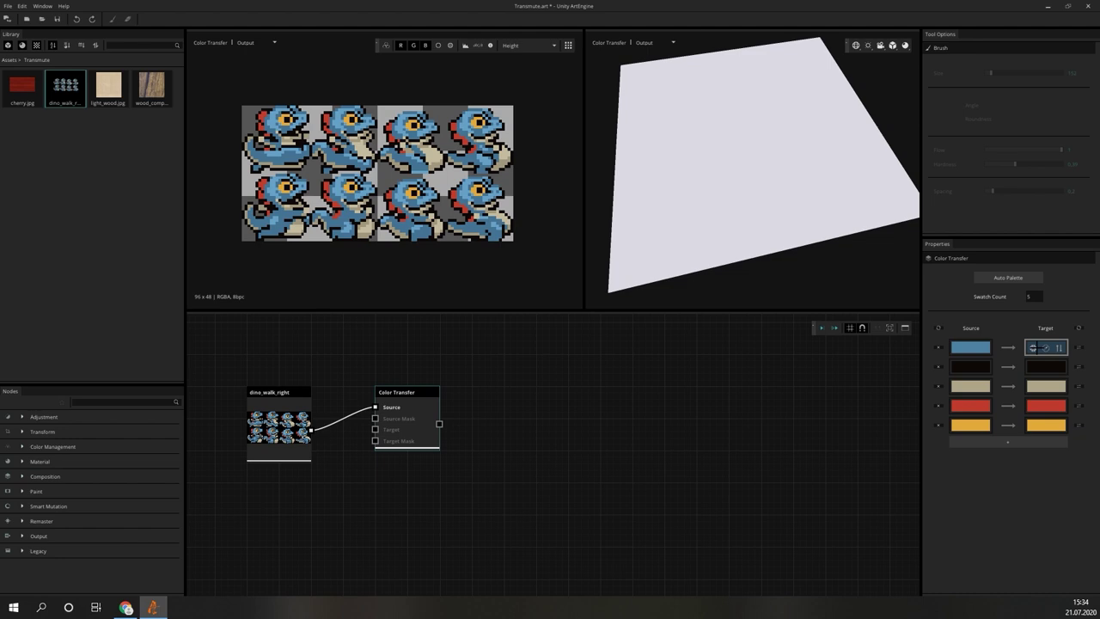
{"action": "left_click", "coordinate": [1034, 347]}
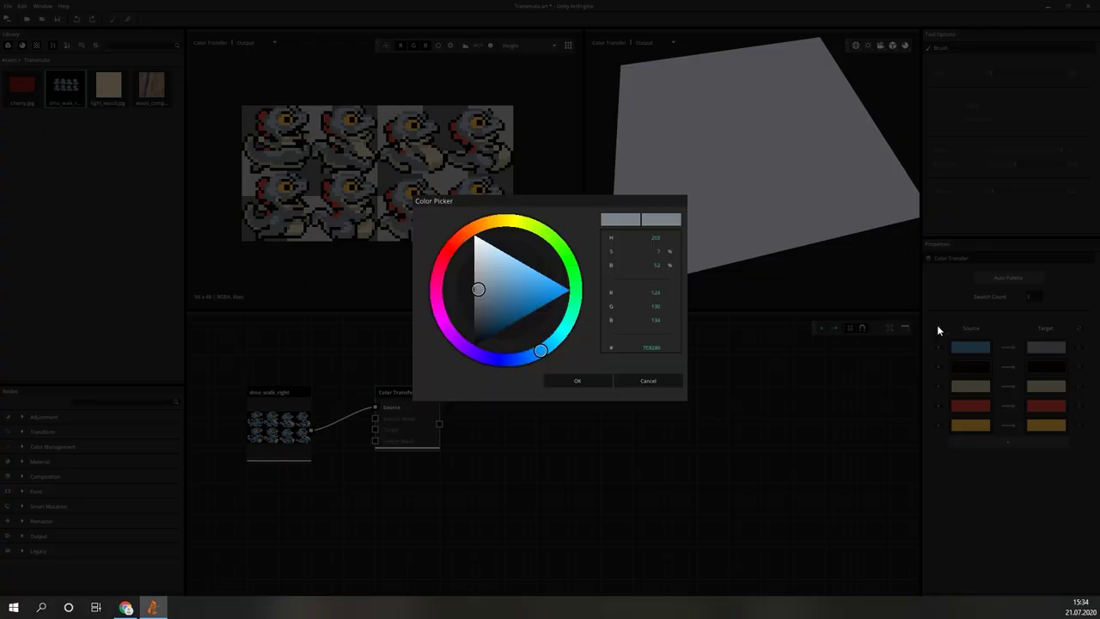
{"action": "left_click_drag", "start_coordinate": [568, 257], "coordinate": [571, 262]}
{"action": "left_click", "coordinate": [500, 303]}
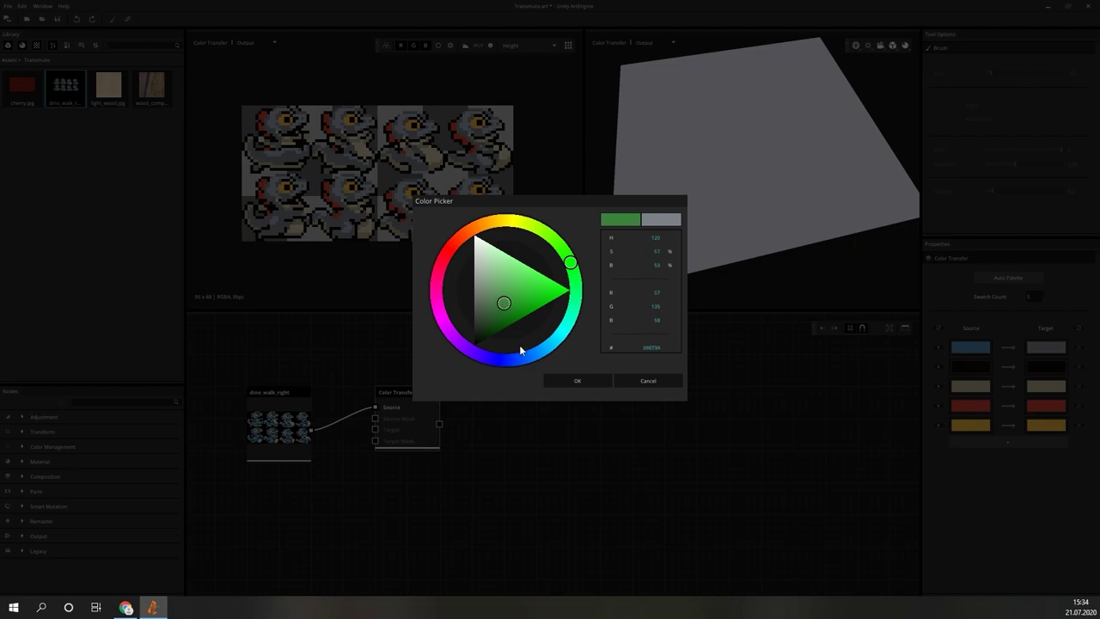
{"action": "left_click", "coordinate": [576, 381]}
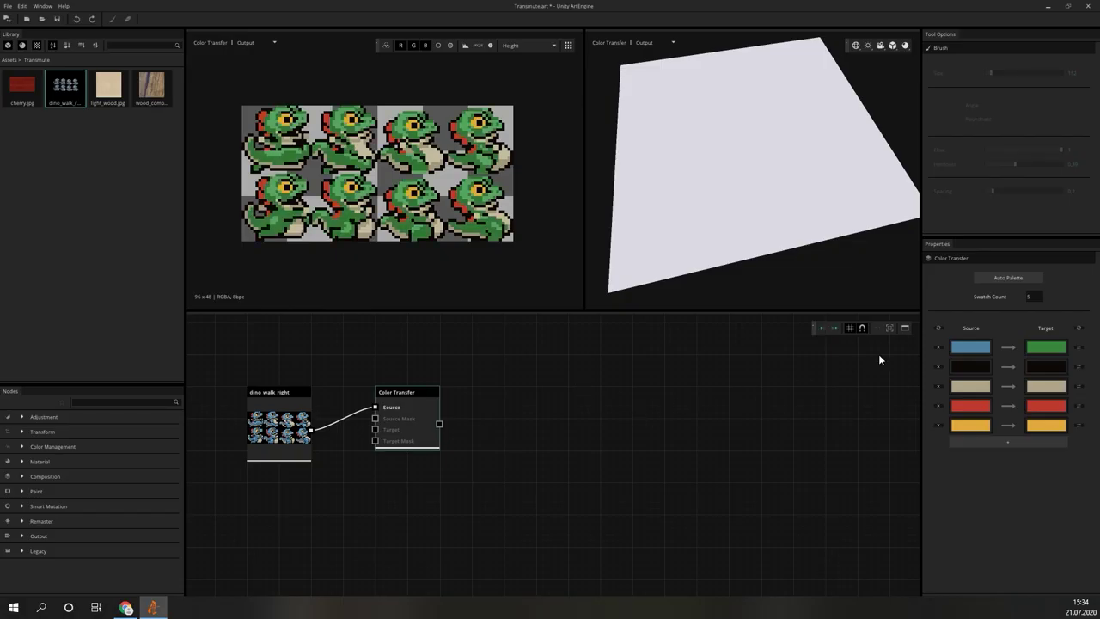
{"action": "mouse_move", "coordinate": [1048, 415]}
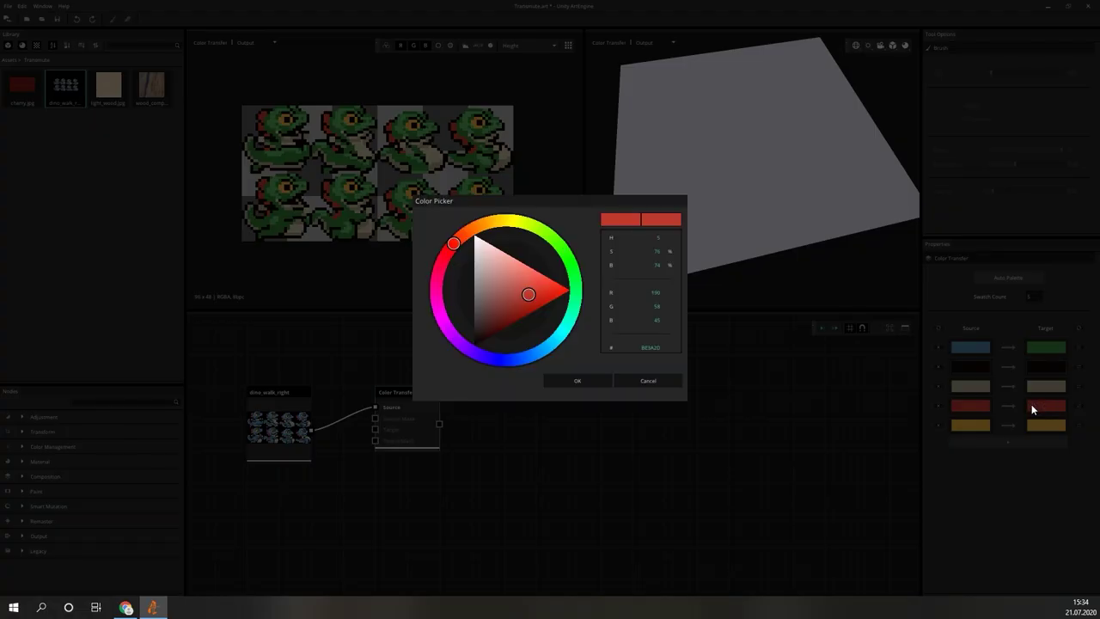
{"action": "left_click", "coordinate": [1033, 407]}
{"action": "left_click", "coordinate": [501, 360]}
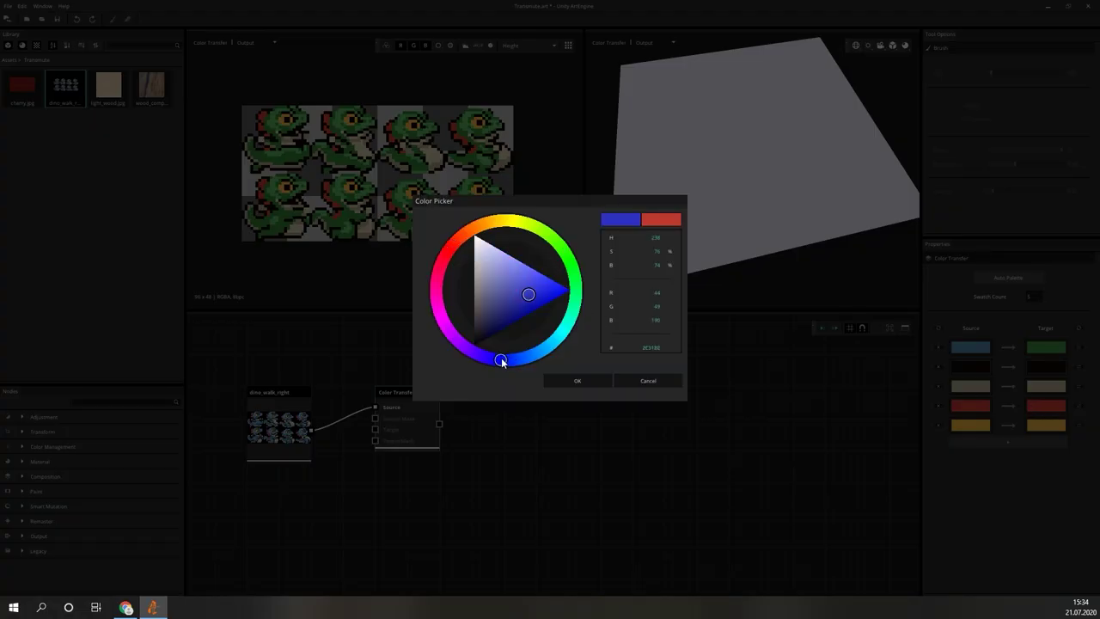
{"action": "left_click", "coordinate": [578, 381]}
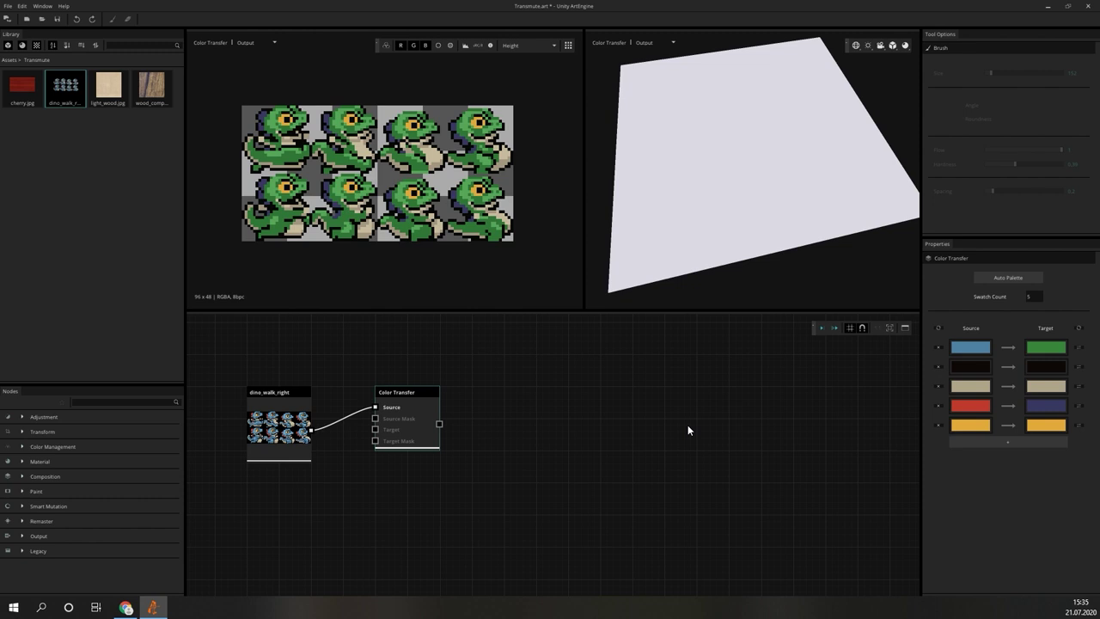
Clear the graph and add the light_wood and cherry textures, previewing each one
{"action": "key", "text": "ctrl+a"}
{"action": "key", "text": "Delete"}
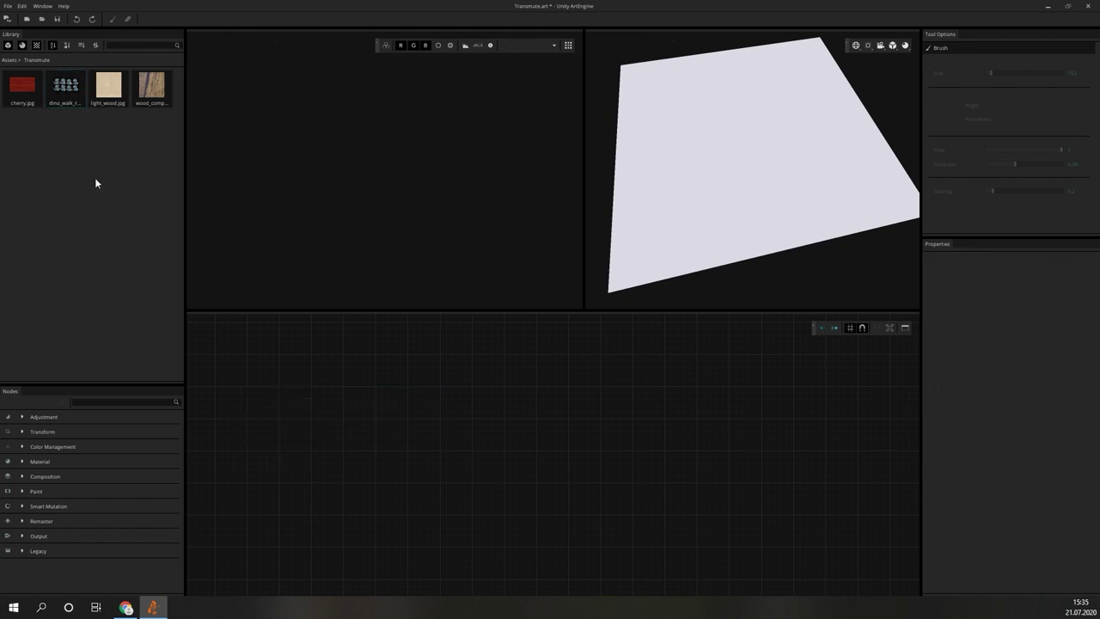
{"action": "left_click_drag", "start_coordinate": [109, 86], "coordinate": [318, 400]}
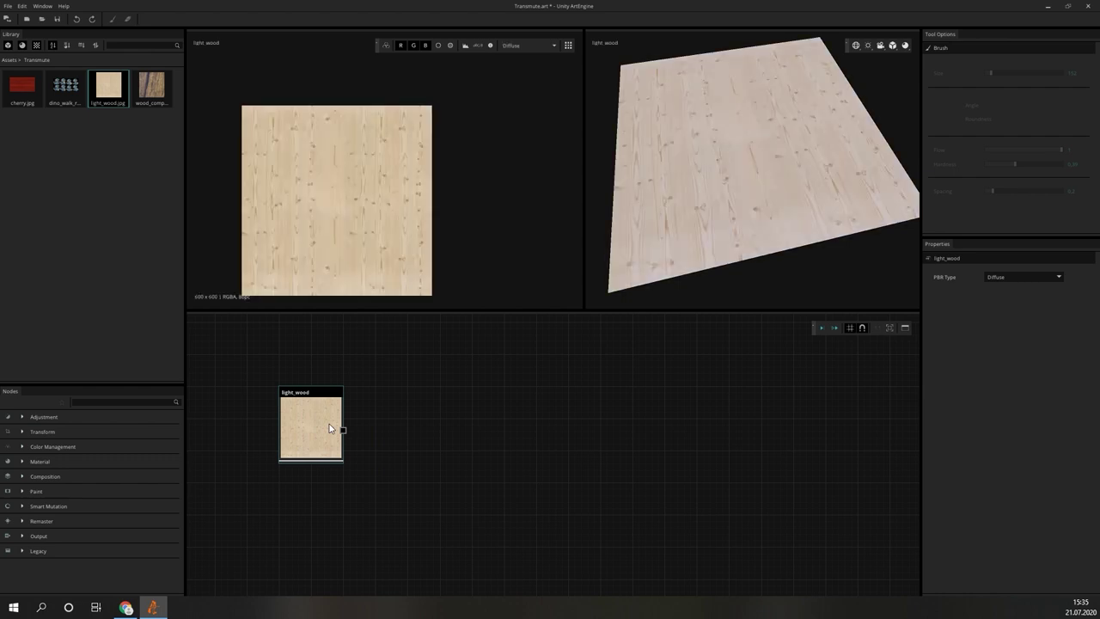
{"action": "left_click_drag", "start_coordinate": [22, 84], "coordinate": [318, 495]}
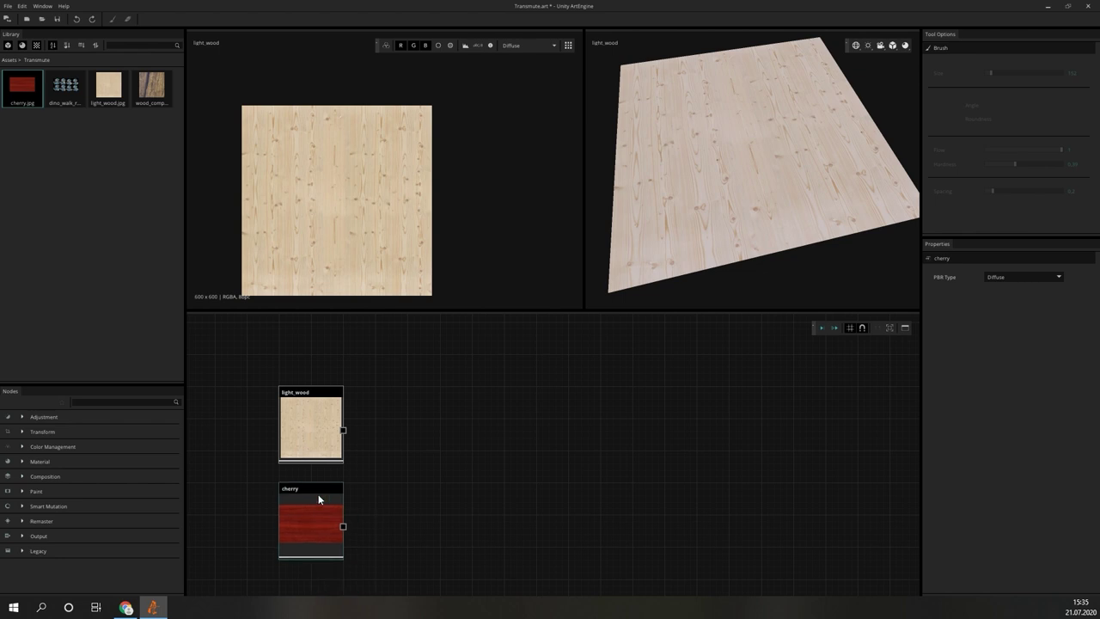
{"action": "left_click", "coordinate": [320, 508]}
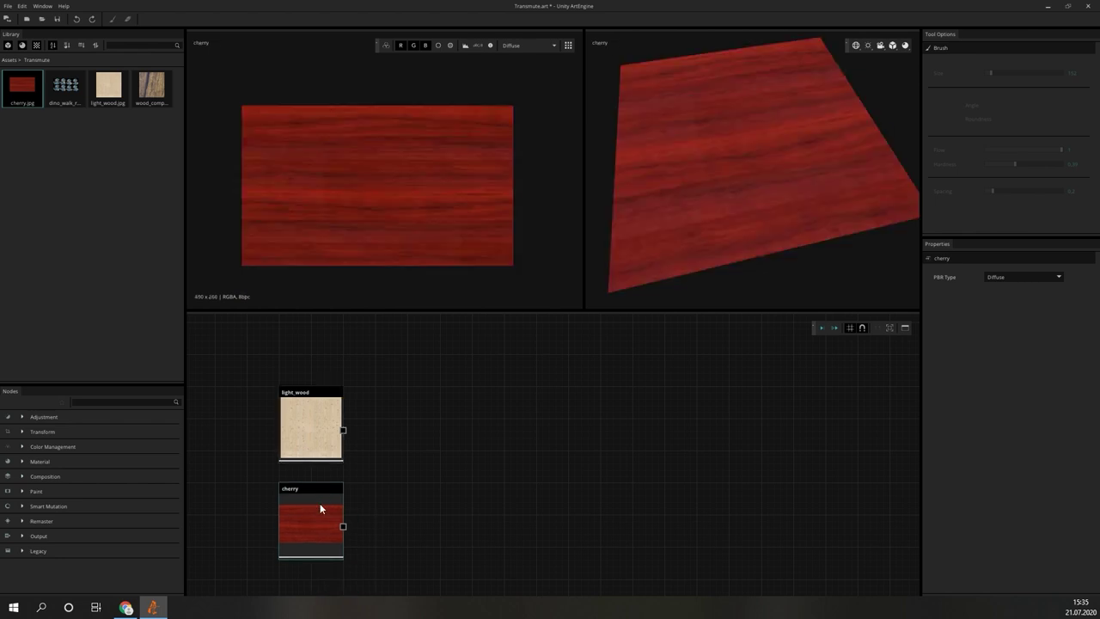
{"action": "left_click", "coordinate": [318, 429]}
Transfer cherry's colour onto light_wood with a Color Transfer node and inspect the red wood in 3D
{"action": "right_click", "coordinate": [476, 415]}
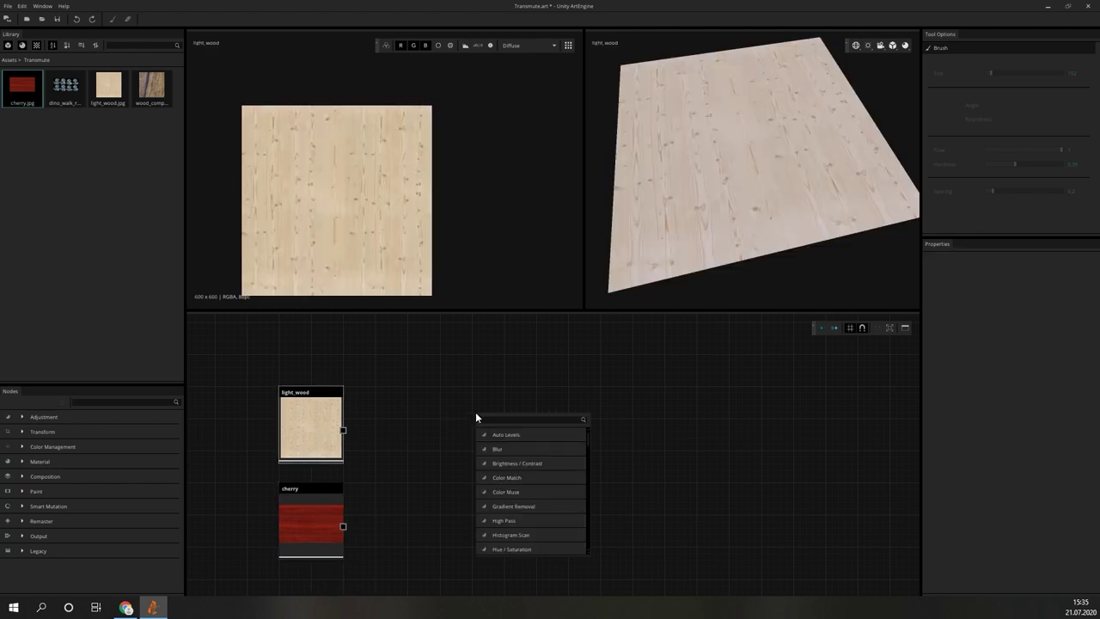
{"action": "type", "text": "color"}
{"action": "key", "text": "Return"}
{"action": "left_click_drag", "start_coordinate": [478, 419], "coordinate": [411, 393]}
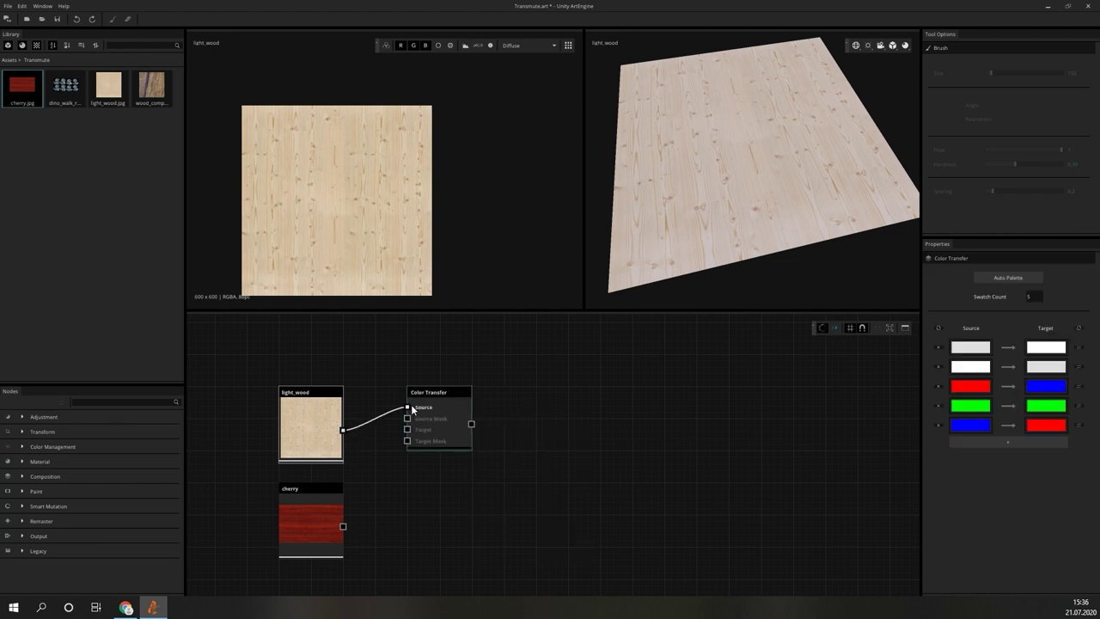
{"action": "left_click", "coordinate": [461, 401]}
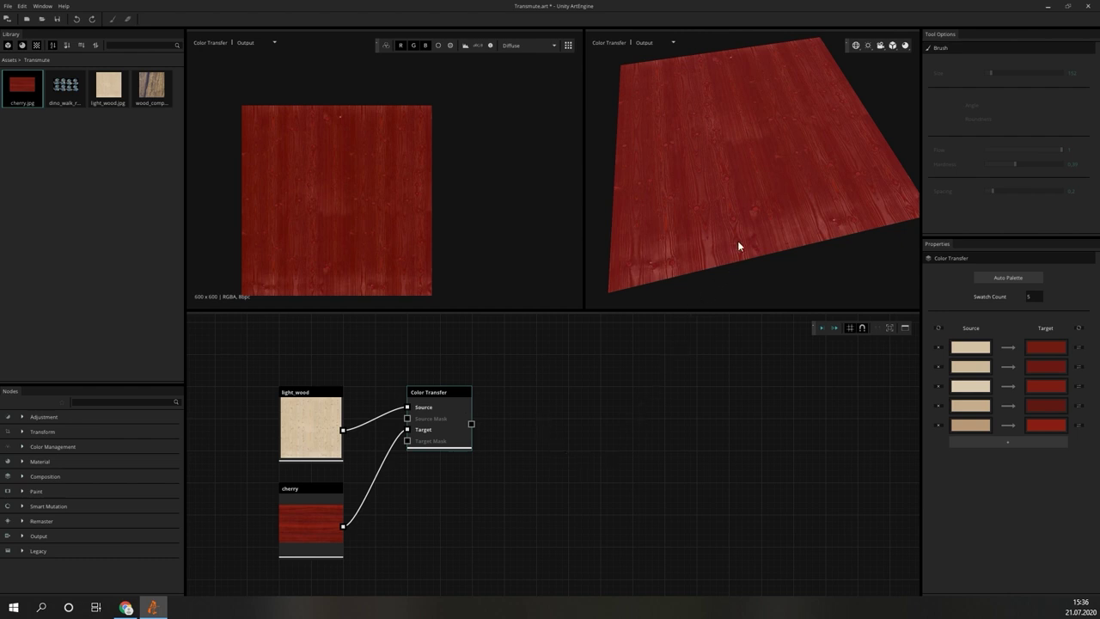
{"action": "left_click_drag", "start_coordinate": [757, 147], "coordinate": [793, 180]}
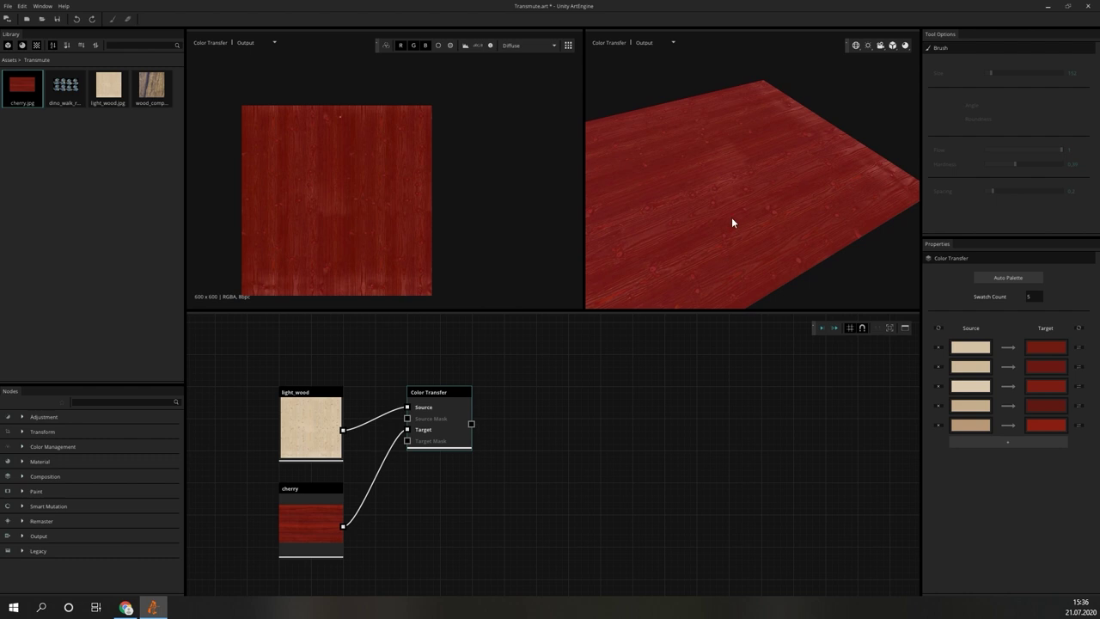
{"action": "left_click_drag", "start_coordinate": [732, 219], "coordinate": [816, 143]}
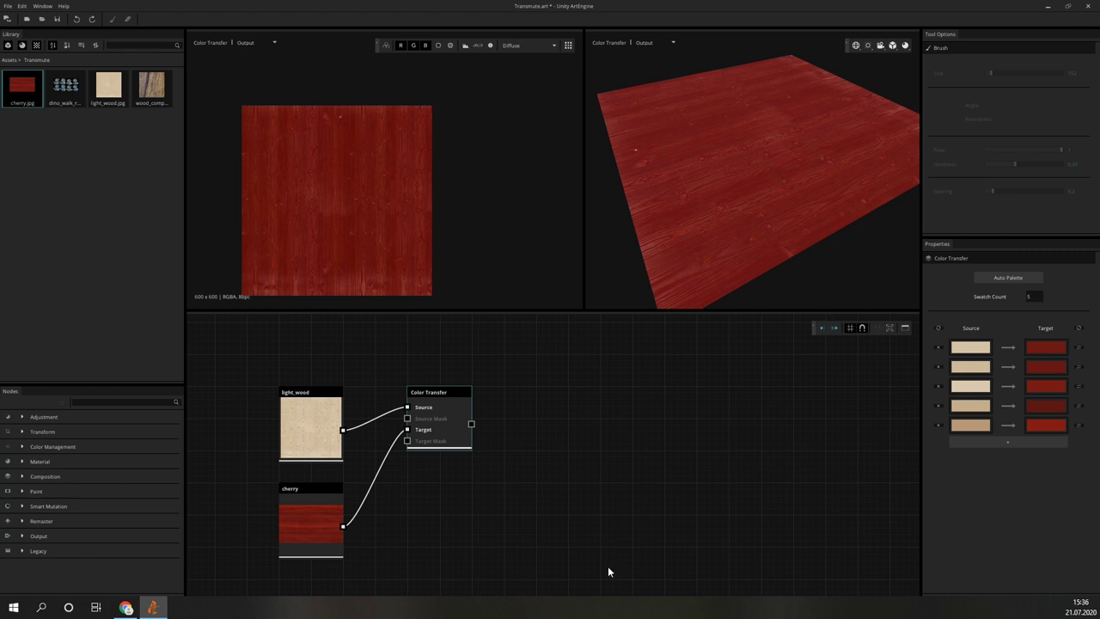
Delete the three nodes and add the wood_compressed_001 bark texture
{"action": "left_click_drag", "start_coordinate": [607, 570], "coordinate": [197, 353]}
{"action": "key", "text": "Delete"}
{"action": "left_click_drag", "start_coordinate": [152, 86], "coordinate": [339, 434]}
Add a Material Generation node after the wood_compressed_001 bark image
{"action": "left_click", "coordinate": [454, 445]}
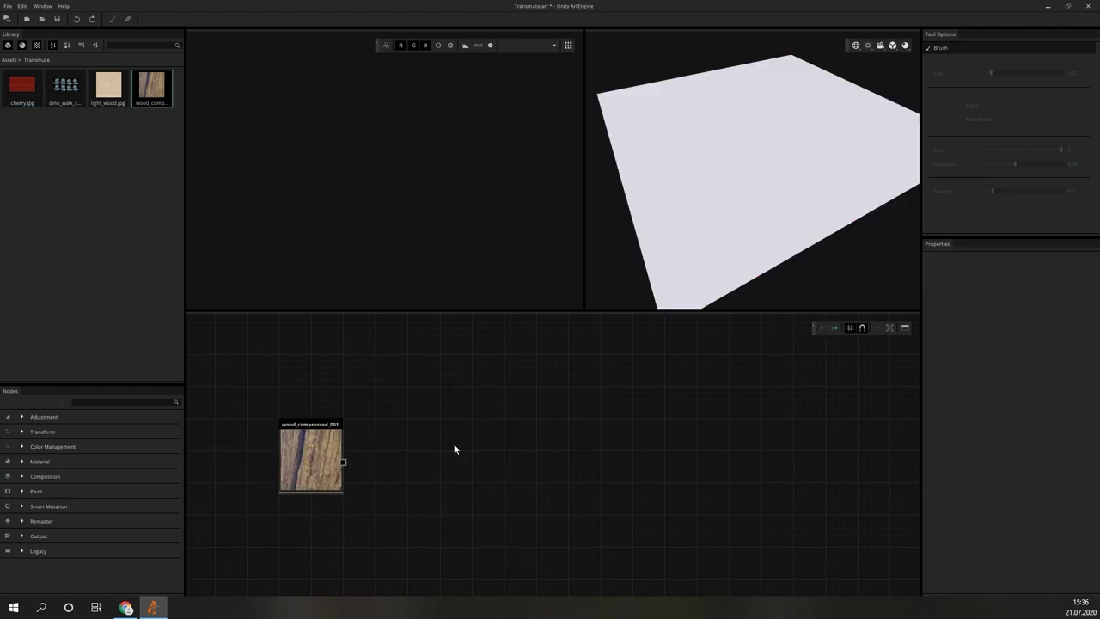
{"action": "right_click", "coordinate": [467, 442]}
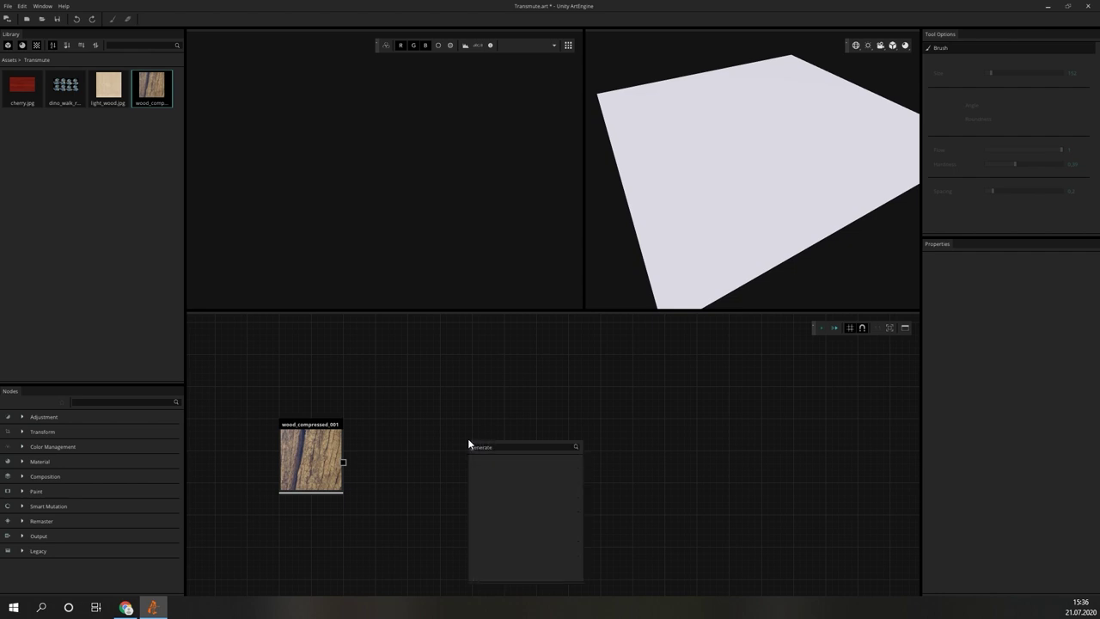
{"action": "type", "text": "genera"}
{"action": "left_click", "coordinate": [534, 505]}
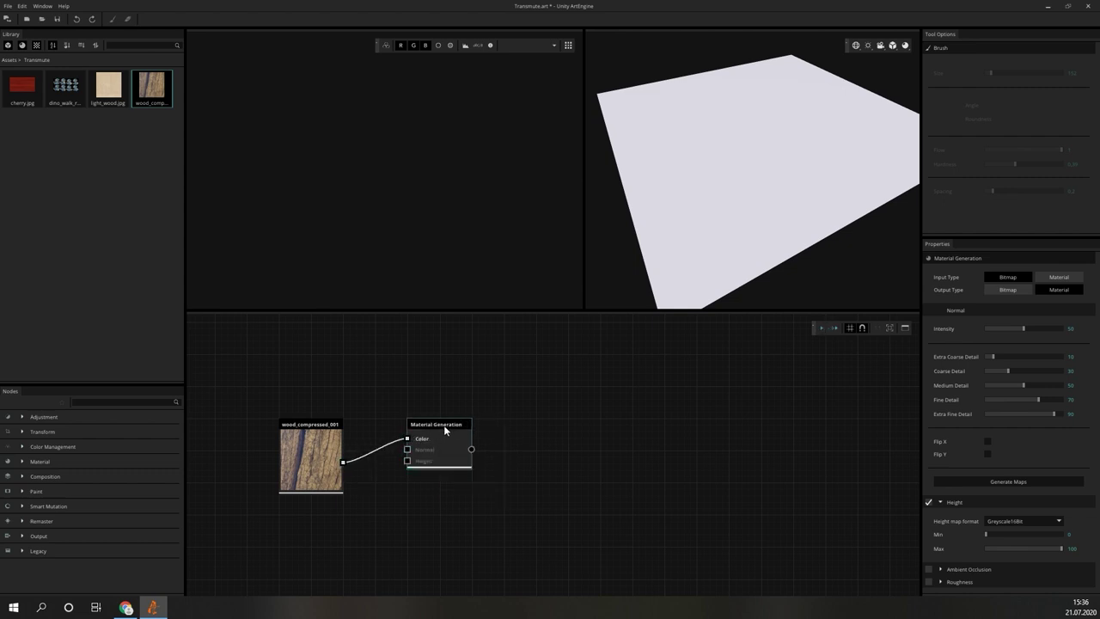
{"action": "left_click_drag", "start_coordinate": [443, 424], "coordinate": [505, 427]}
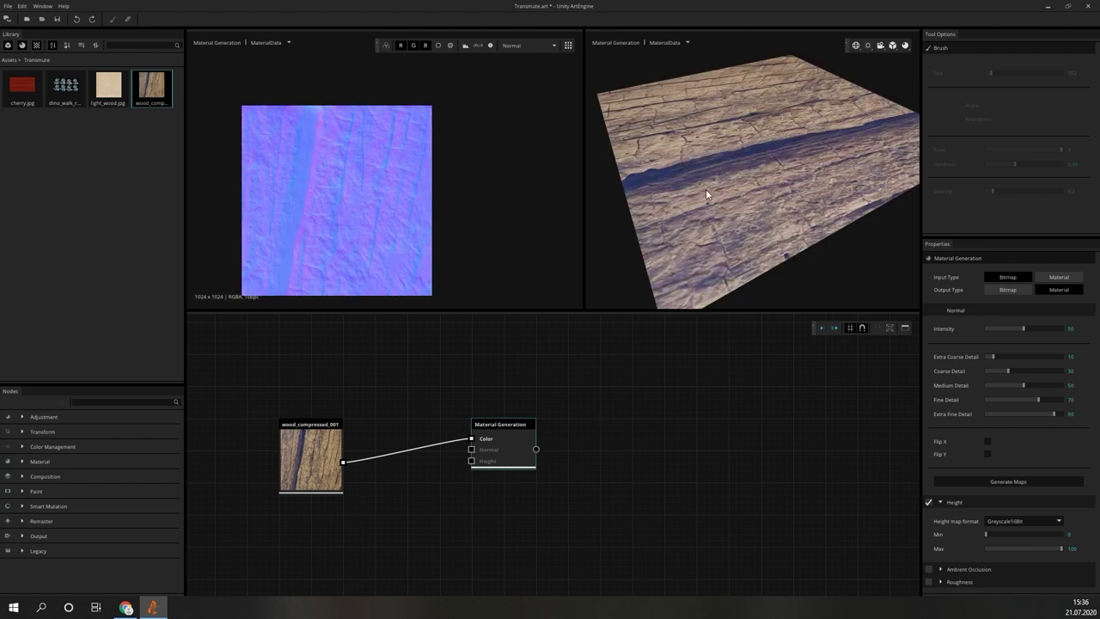
Increase the 3D preview's displacement height, inspect the bark, and add a Resize node after Crop
{"action": "left_click_drag", "start_coordinate": [706, 189], "coordinate": [813, 182]}
{"action": "left_click", "coordinate": [905, 46]}
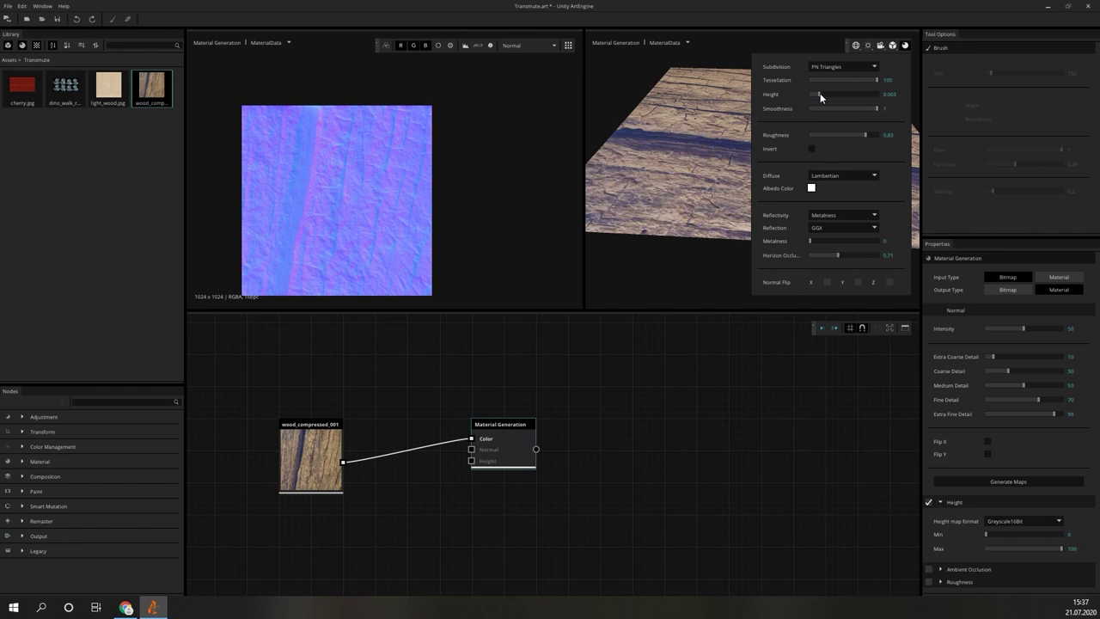
{"action": "mouse_move", "coordinate": [820, 93]}
{"action": "left_mouse_down"}
{"action": "mouse_move", "coordinate": [890, 99]}
{"action": "mouse_move", "coordinate": [835, 94]}
{"action": "left_mouse_up"}
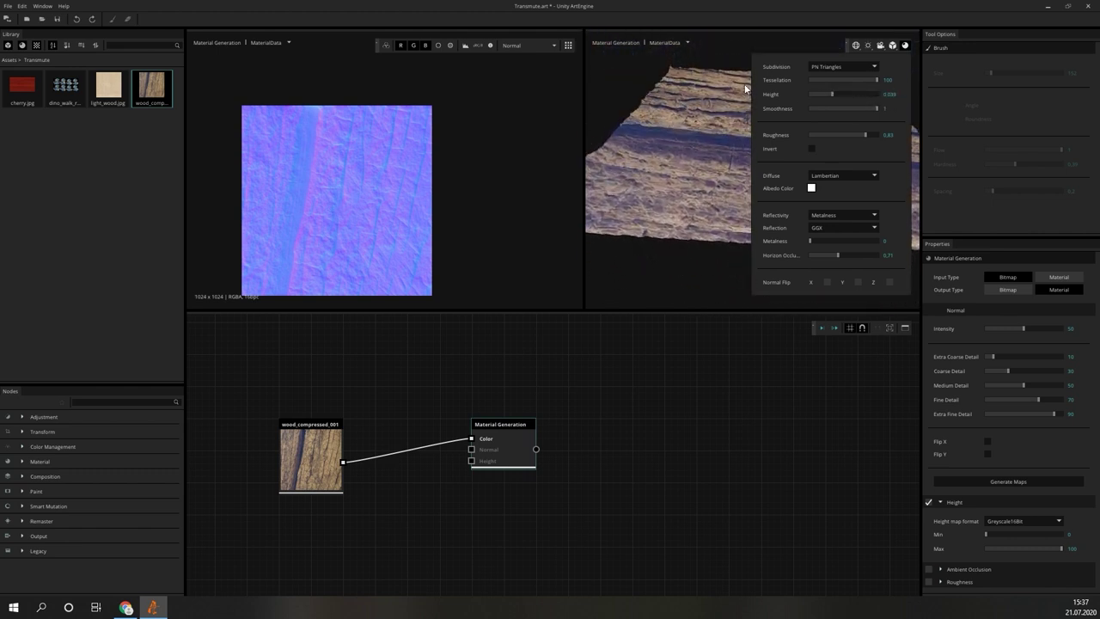
{"action": "left_click", "coordinate": [718, 83]}
{"action": "left_click_drag", "start_coordinate": [868, 166], "coordinate": [803, 234]}
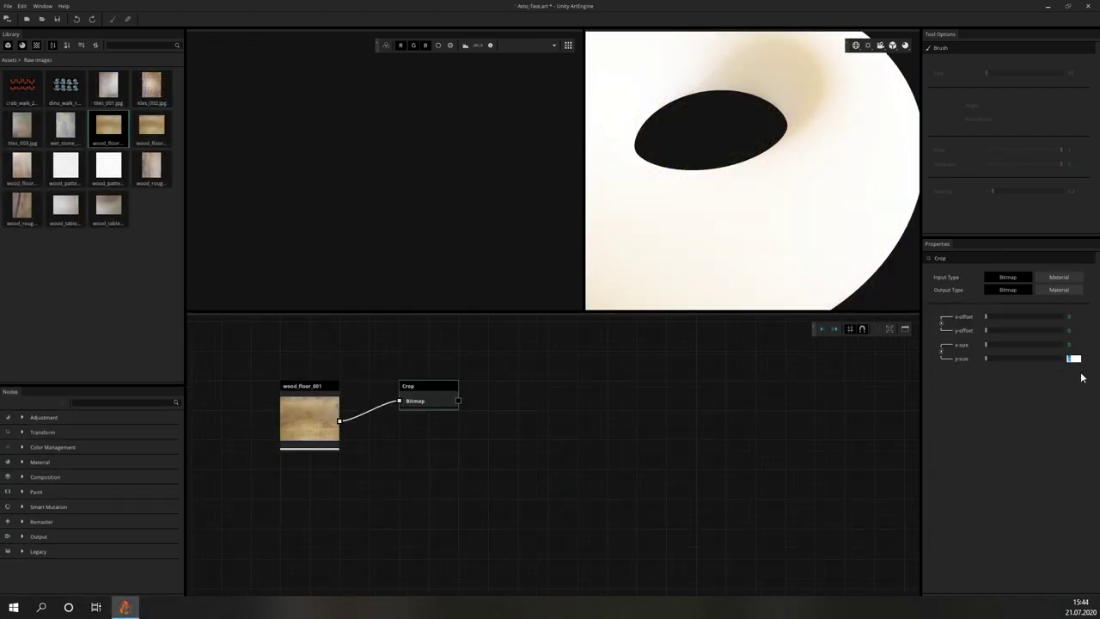
{"action": "left_click_drag", "start_coordinate": [458, 400], "coordinate": [770, 425]}
{"action": "left_click", "coordinate": [618, 465]}
Chain Auto Levels, two Blend nodes and Gradient Removal after Albedo Generation
{"action": "left_click", "coordinate": [808, 447]}
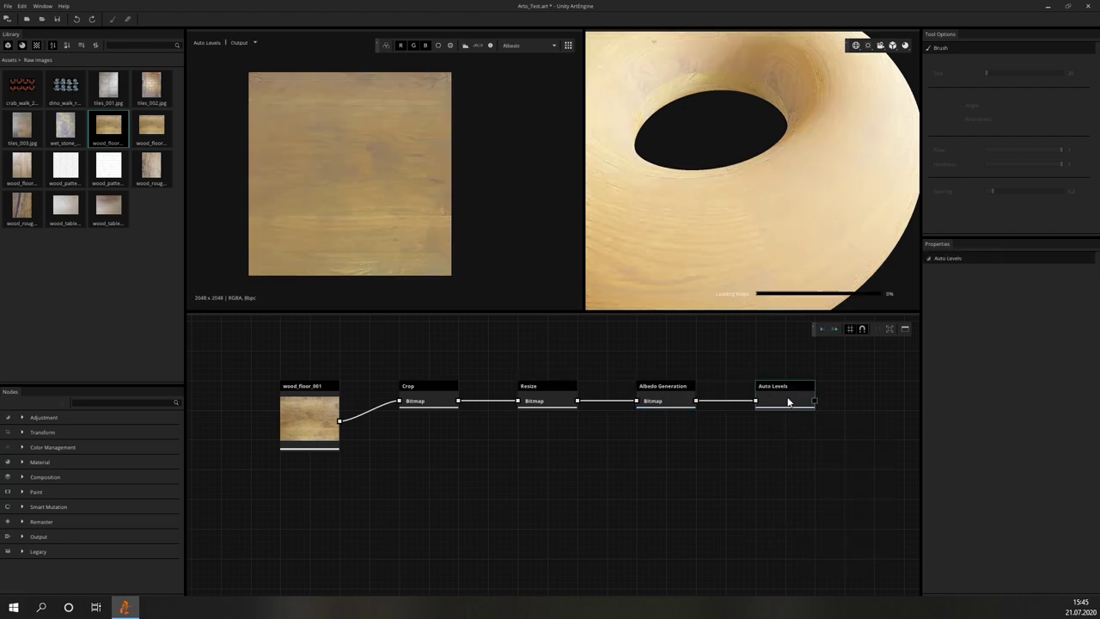
{"action": "left_click", "coordinate": [659, 471]}
{"action": "left_click", "coordinate": [1023, 277]}
{"action": "left_click_drag", "start_coordinate": [694, 420], "coordinate": [659, 422]}
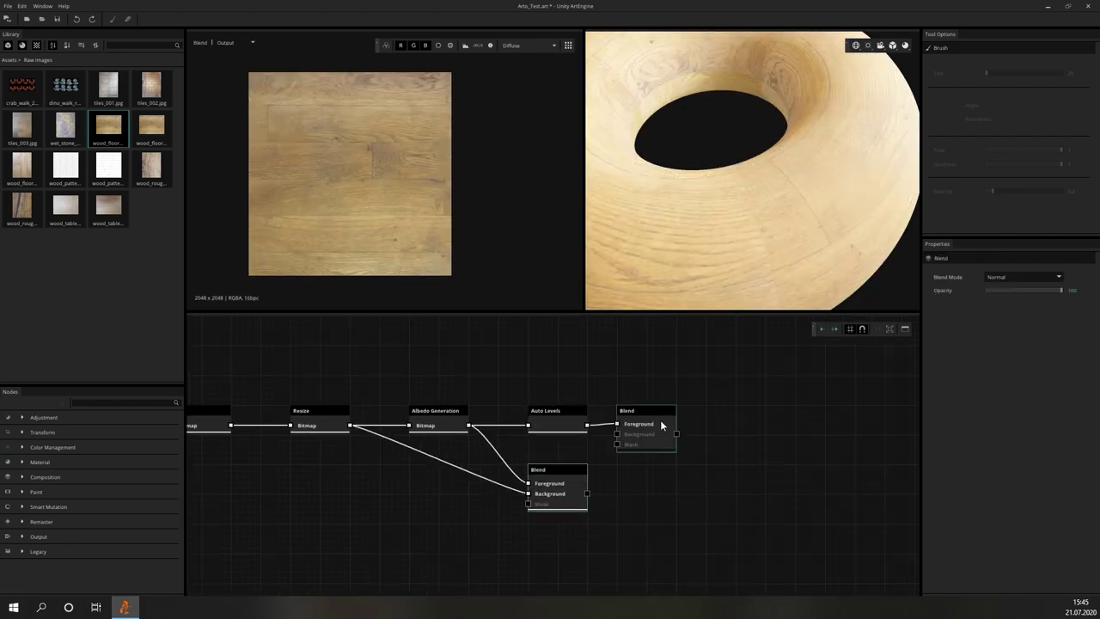
{"action": "left_click", "coordinate": [868, 44]}
{"action": "left_click", "coordinate": [812, 117]}
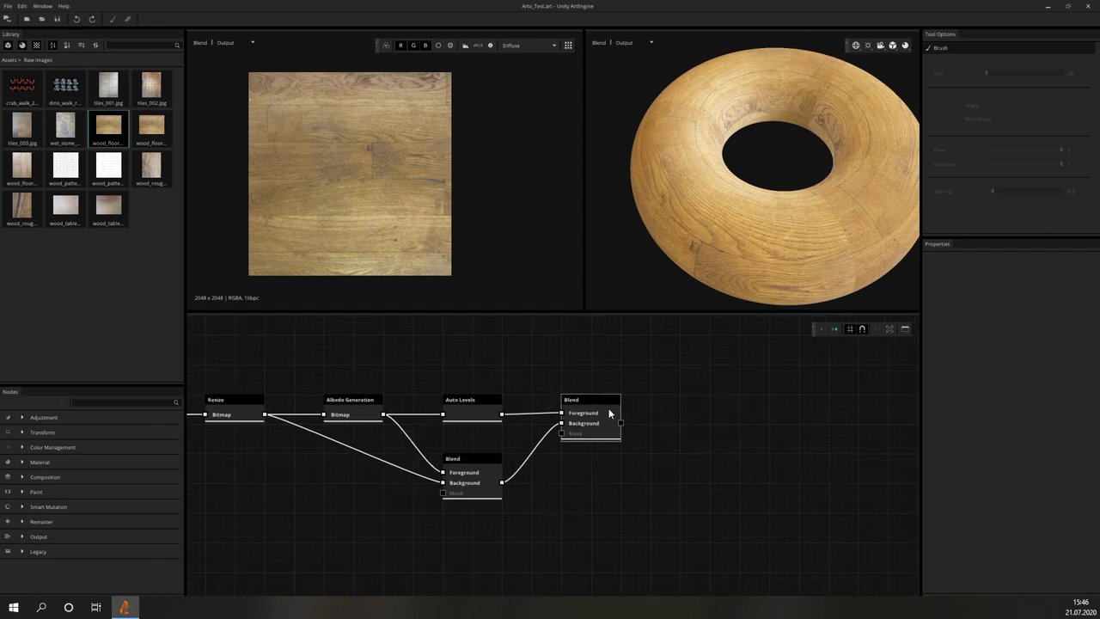
{"action": "mouse_move", "coordinate": [614, 422]}
{"action": "left_mouse_down"}
{"action": "mouse_move", "coordinate": [768, 431]}
{"action": "mouse_move", "coordinate": [759, 408]}
{"action": "mouse_move", "coordinate": [608, 395]}
{"action": "left_mouse_up"}
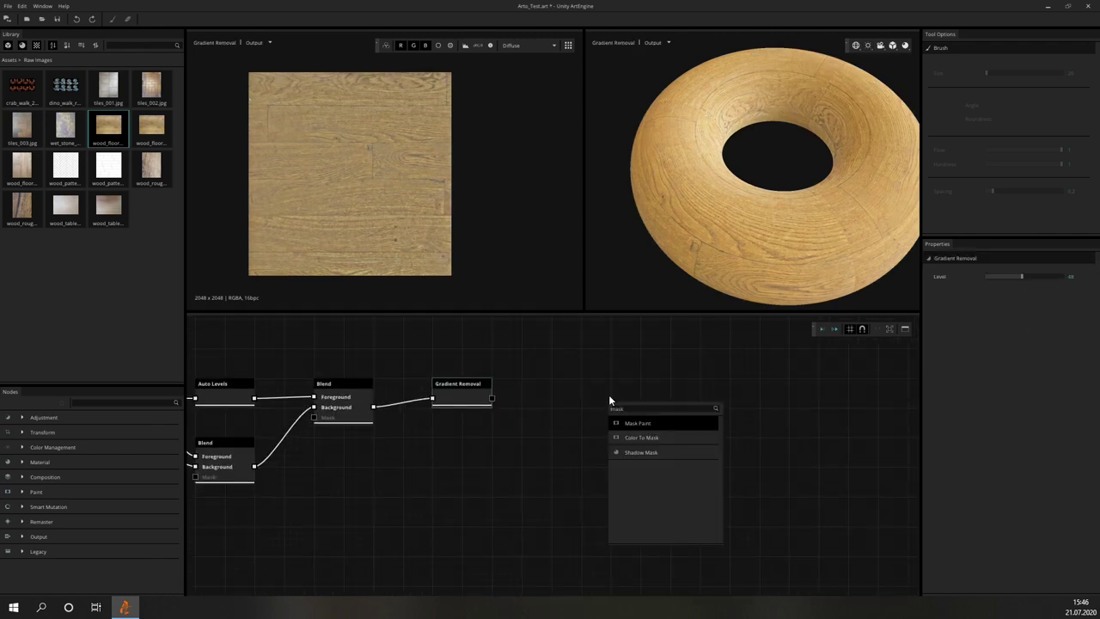
Add a Mask Paint node and paint mask lines along the plank seams
{"action": "left_click", "coordinate": [637, 422]}
{"action": "left_click_drag", "start_coordinate": [338, 202], "coordinate": [294, 204]}
{"action": "left_click_drag", "start_coordinate": [294, 161], "coordinate": [540, 161]}
{"action": "middle_click_drag", "start_coordinate": [294, 203], "coordinate": [271, 308]}
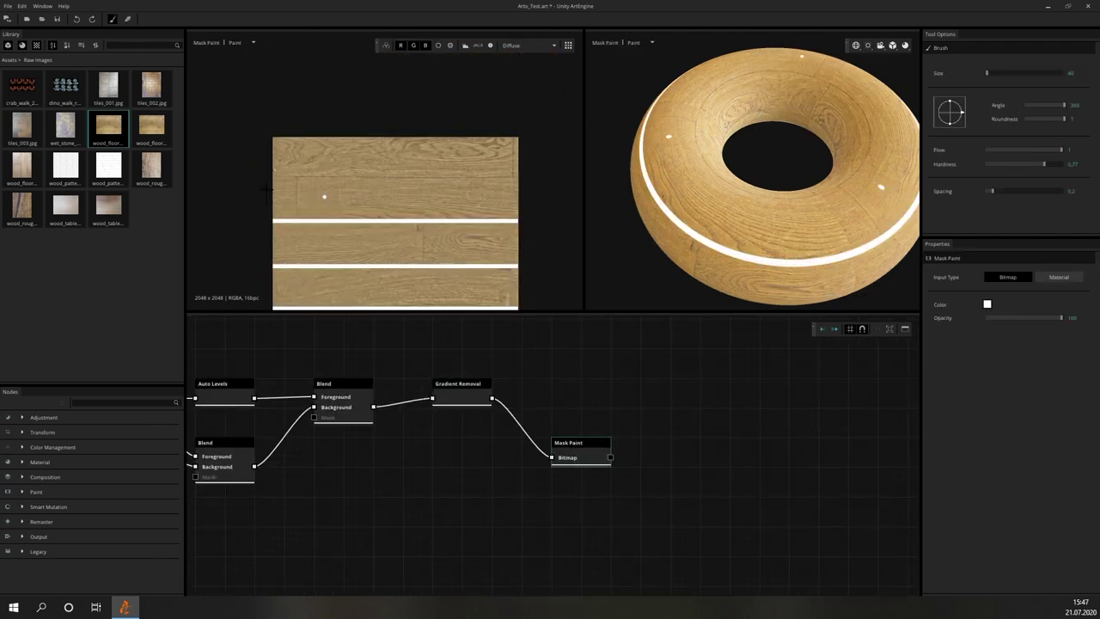
{"action": "left_click_drag", "start_coordinate": [516, 175], "coordinate": [296, 221]}
{"action": "scroll", "coordinate": [421, 223], "scroll_direction": "up", "scroll_amount": 2}
{"action": "scroll", "coordinate": [422, 189], "scroll_direction": "down", "scroll_amount": 3}
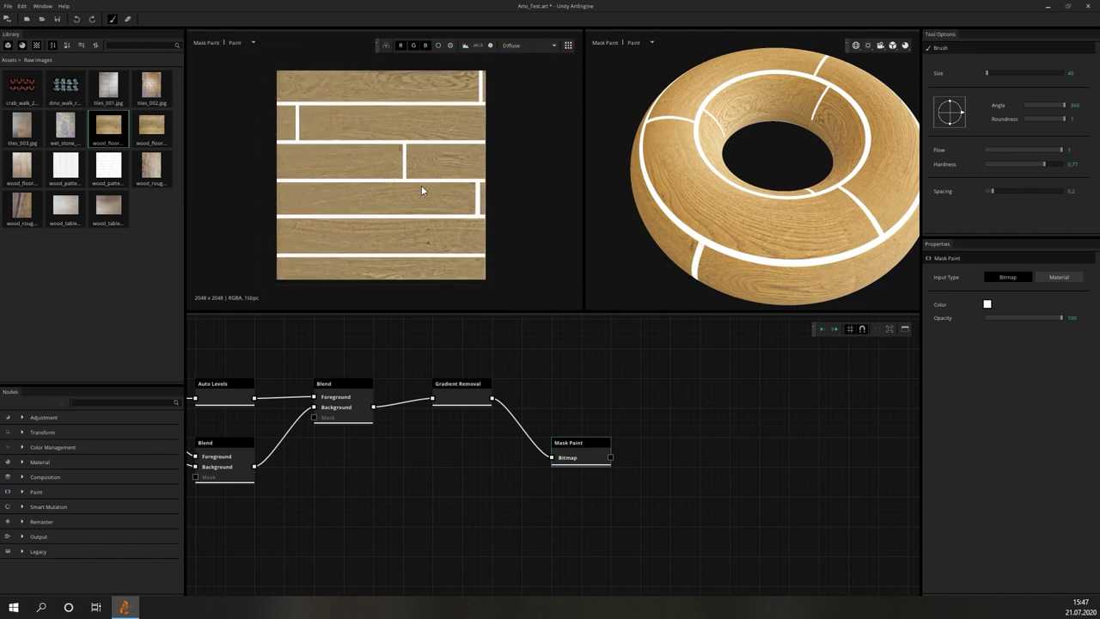
Fill the masked seams with Content-Aware Fill, then add Seam Removal after it
{"action": "left_click_drag", "start_coordinate": [492, 398], "coordinate": [728, 381]}
{"action": "left_click", "coordinate": [757, 411]}
{"action": "left_click_drag", "start_coordinate": [610, 458], "coordinate": [671, 406]}
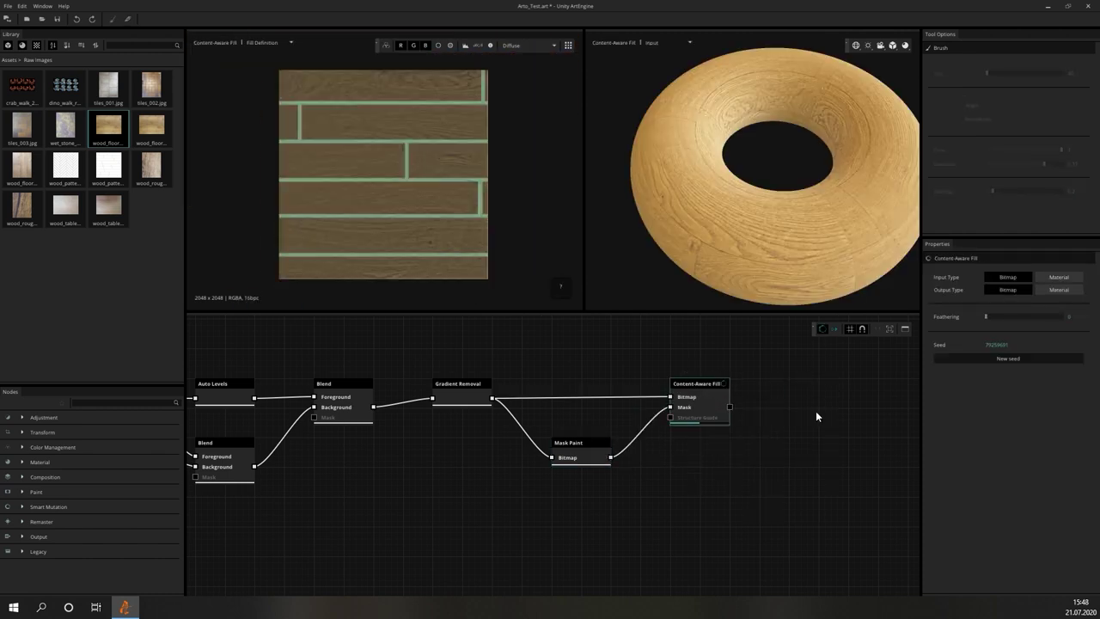
{"action": "middle_click_drag", "start_coordinate": [815, 411], "coordinate": [641, 406]}
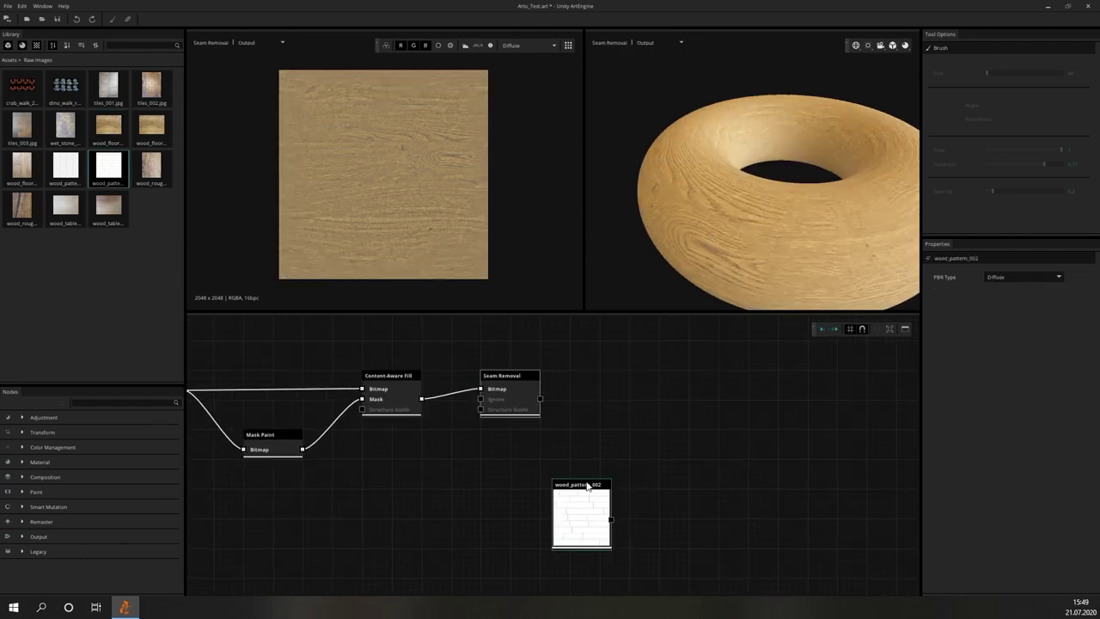
Generate normals from blurred wood_pattern_002 and the wood colour, combined in a Blend (Normal) node
{"action": "type", "text": "b"}
{"action": "left_click", "coordinate": [777, 546]}
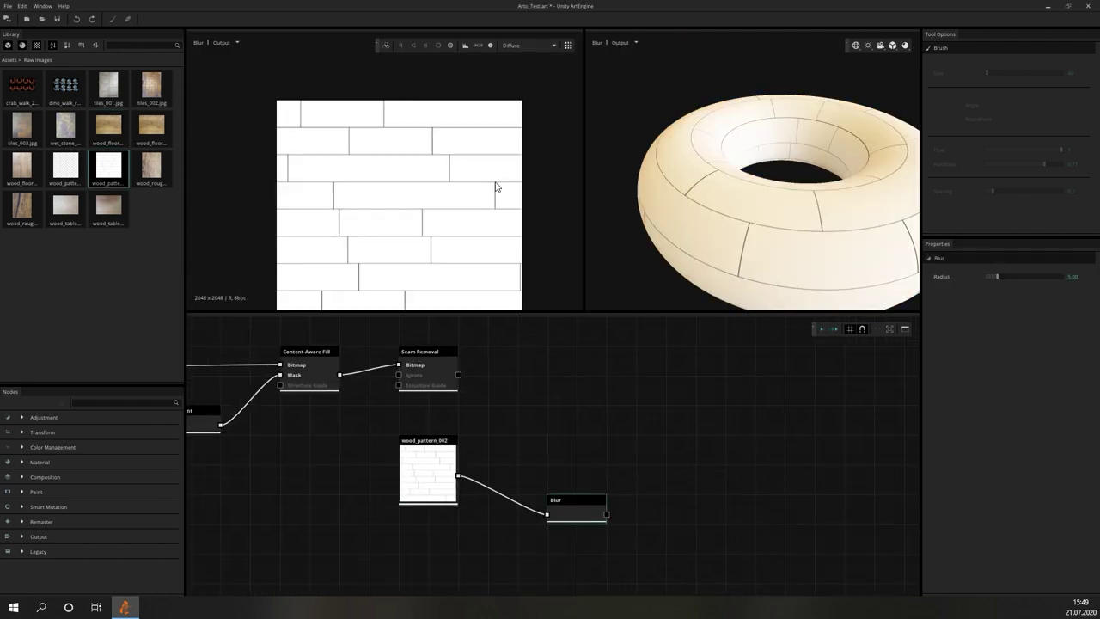
{"action": "left_click_drag", "start_coordinate": [607, 514], "coordinate": [729, 504]}
{"action": "left_click", "coordinate": [757, 504]}
{"action": "left_click_drag", "start_coordinate": [458, 375], "coordinate": [701, 419]}
{"action": "left_click", "coordinate": [739, 455]}
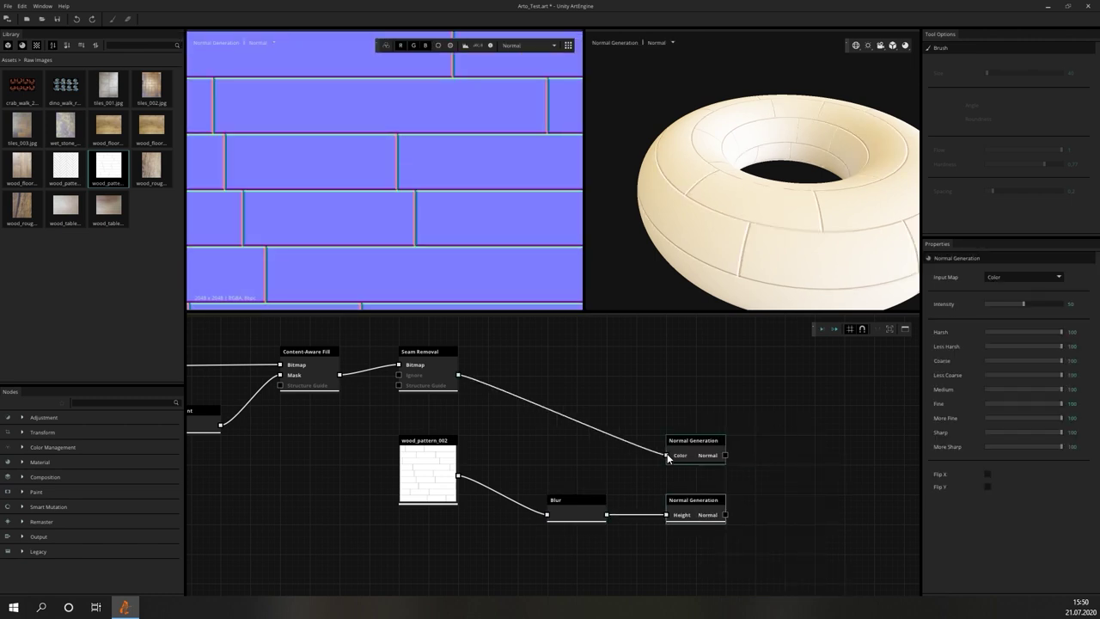
{"action": "middle_click_drag", "start_coordinate": [794, 464], "coordinate": [650, 424]}
{"action": "left_click", "coordinate": [653, 481]}
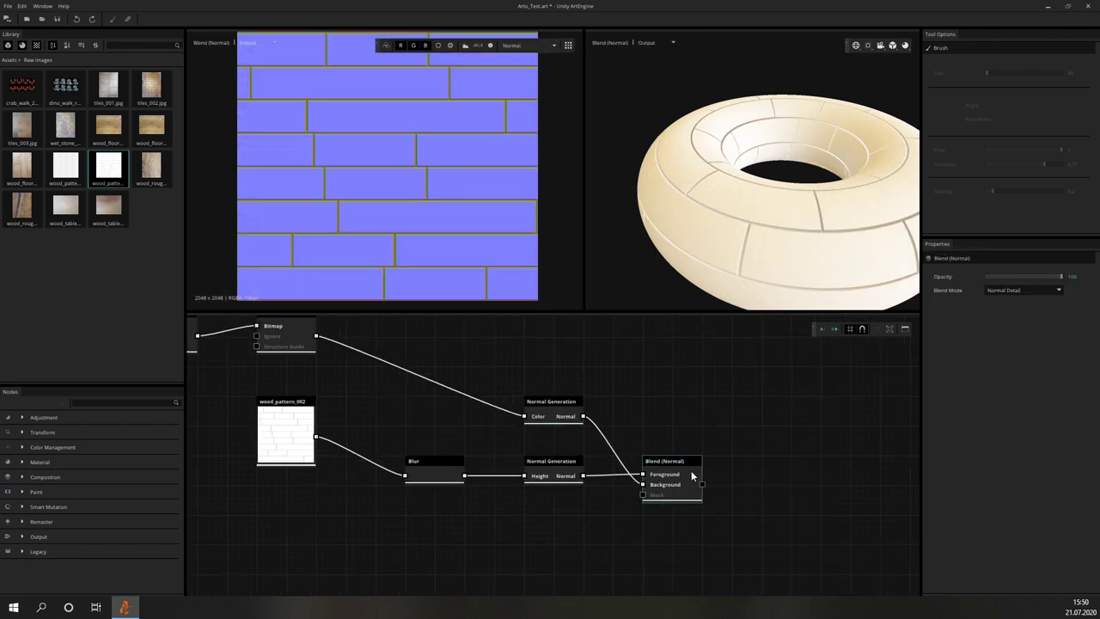
{"action": "left_click_drag", "start_coordinate": [691, 470], "coordinate": [691, 414]}
Multiply a levelled, blurred wood_pattern_002 over the Seam Removal output to add plank lines
{"action": "middle_click_drag", "start_coordinate": [622, 335], "coordinate": [781, 421]}
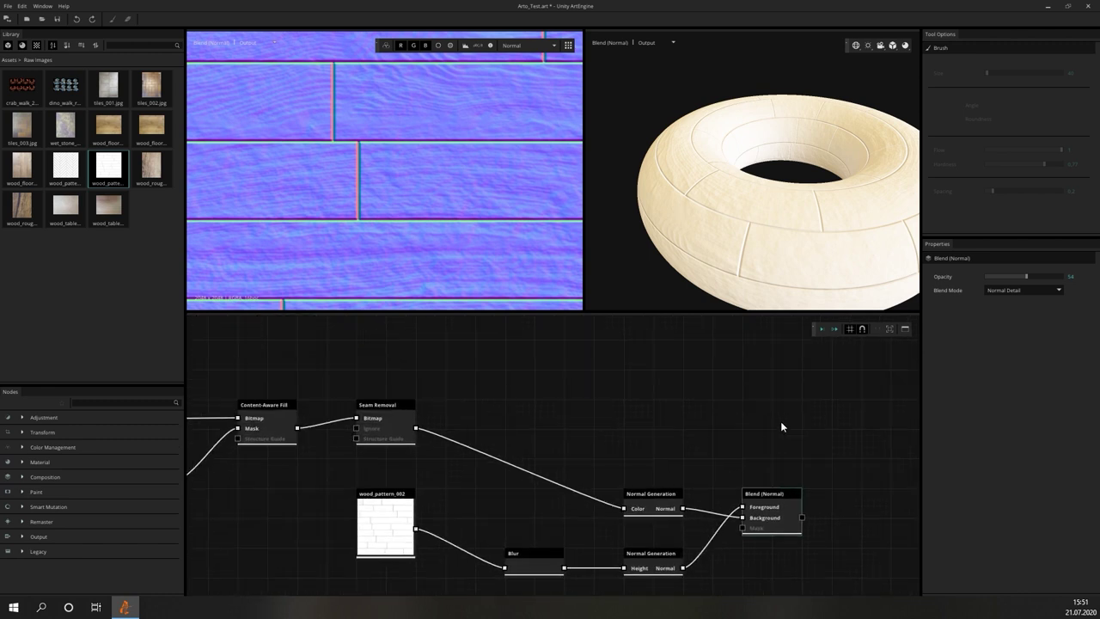
{"action": "key", "text": "ctrl+d"}
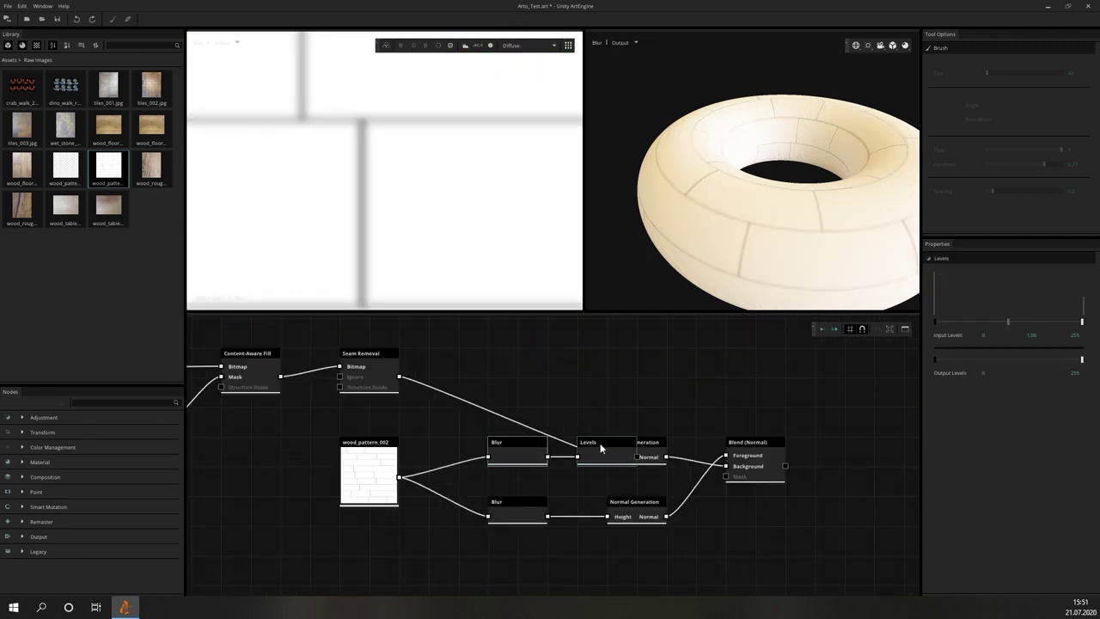
{"action": "left_click_drag", "start_coordinate": [548, 456], "coordinate": [607, 397]}
{"action": "middle_click_drag", "start_coordinate": [602, 344], "coordinate": [588, 393]}
{"action": "left_click_drag", "start_coordinate": [386, 426], "coordinate": [713, 378]}
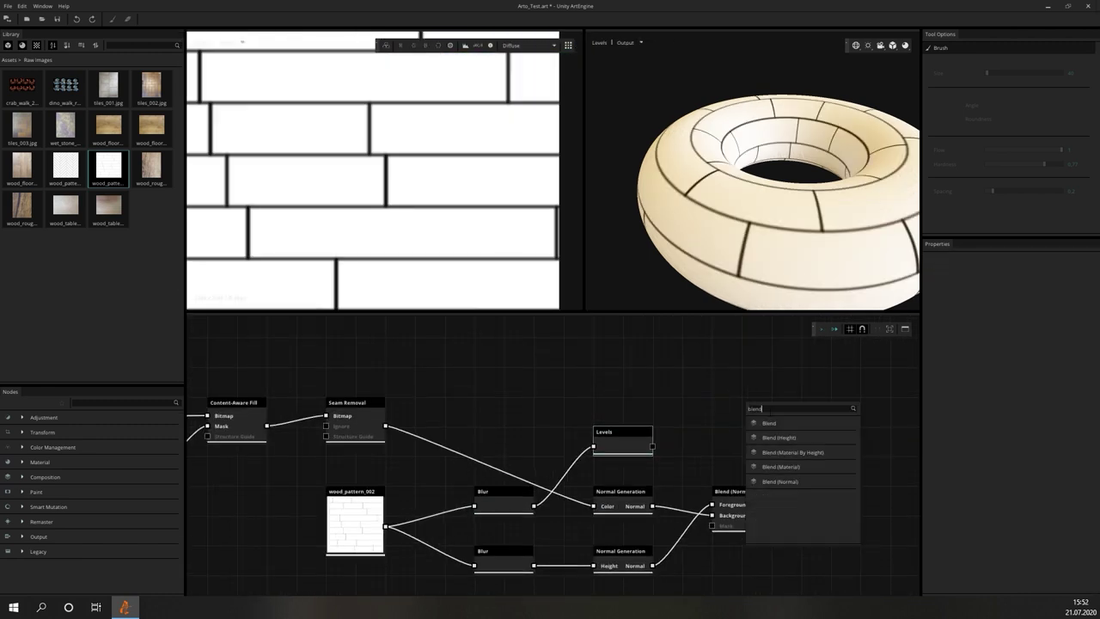
{"action": "left_click", "coordinate": [739, 396]}
{"action": "left_click_drag", "start_coordinate": [653, 446], "coordinate": [713, 386]}
{"action": "left_click", "coordinate": [1023, 277]}
{"action": "left_click", "coordinate": [1015, 299]}
Add Height and Ambient Occlusion Generation and feed them into a Compose Material node
{"action": "middle_click_drag", "start_coordinate": [835, 460], "coordinate": [630, 428]}
{"action": "left_click_drag", "start_coordinate": [567, 483], "coordinate": [706, 502]}
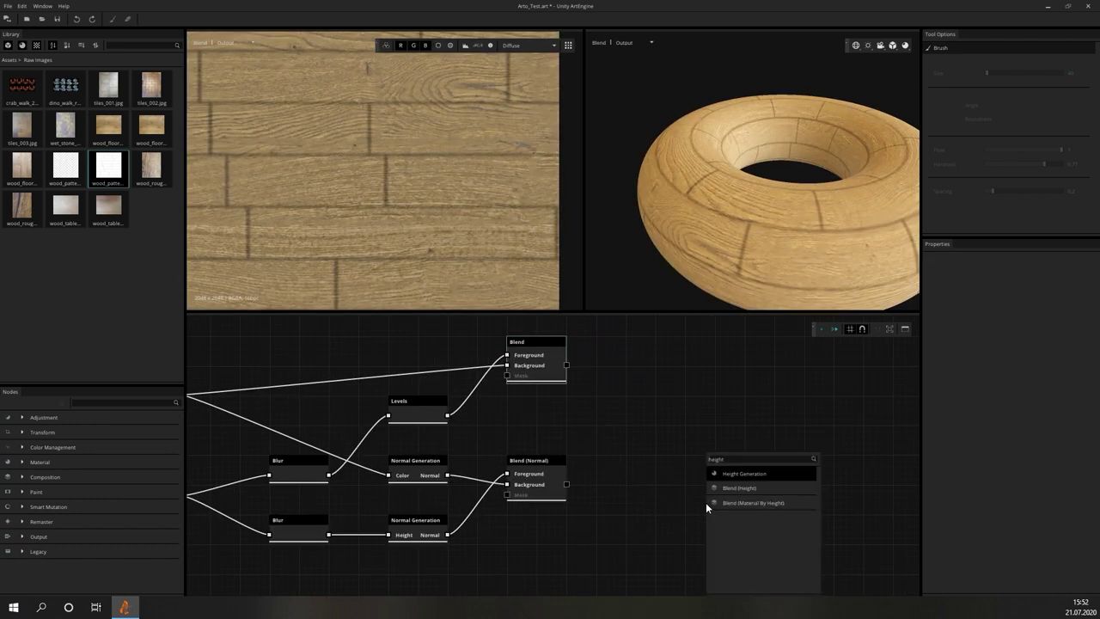
{"action": "left_click", "coordinate": [718, 502]}
{"action": "left_click_drag", "start_coordinate": [582, 497], "coordinate": [688, 490]}
{"action": "left_click", "coordinate": [704, 486]}
{"action": "middle_click_drag", "start_coordinate": [704, 486], "coordinate": [618, 549]}
{"action": "right_click", "coordinate": [679, 365]}
{"action": "left_click", "coordinate": [701, 375]}
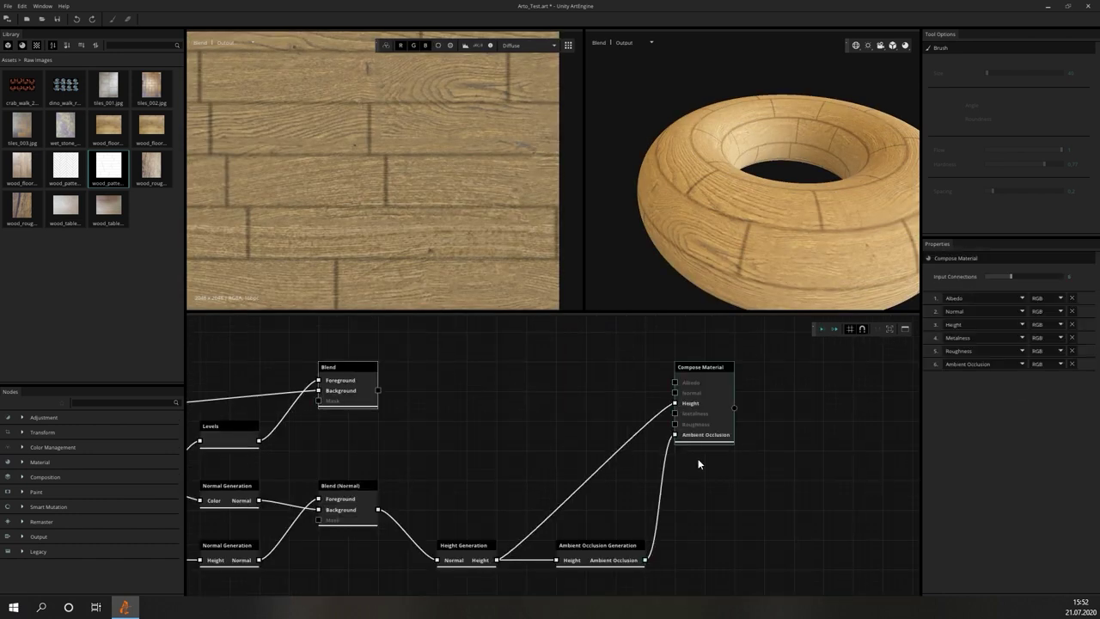
{"action": "left_click_drag", "start_coordinate": [472, 466], "coordinate": [675, 393]}
{"action": "scroll", "coordinate": [685, 380], "scroll_direction": "down", "scroll_amount": 5}
{"action": "left_click", "coordinate": [798, 443]}
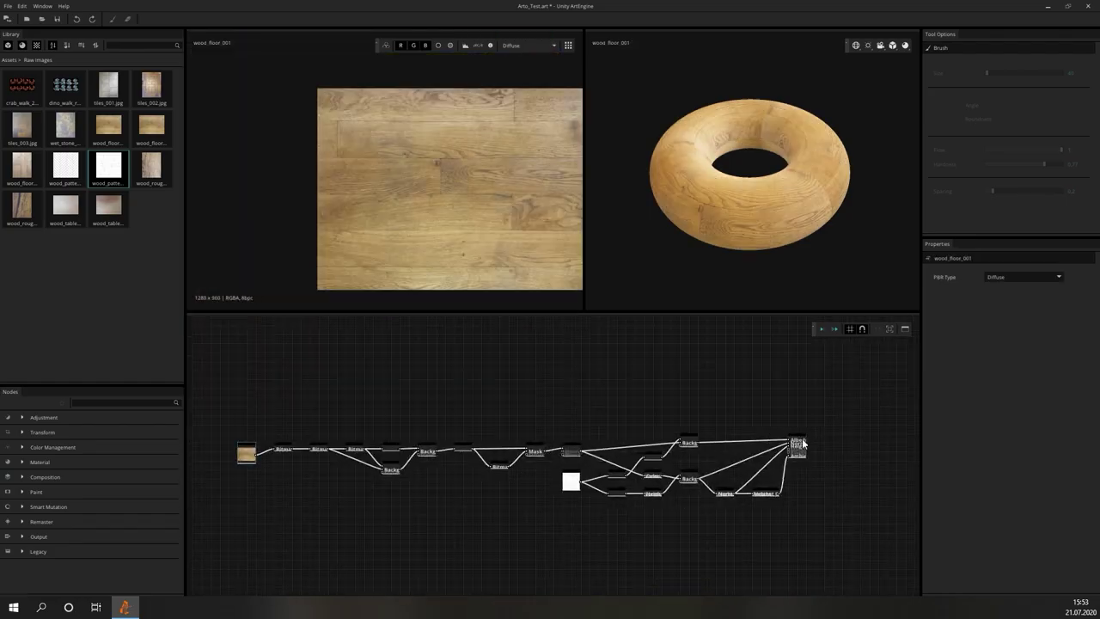